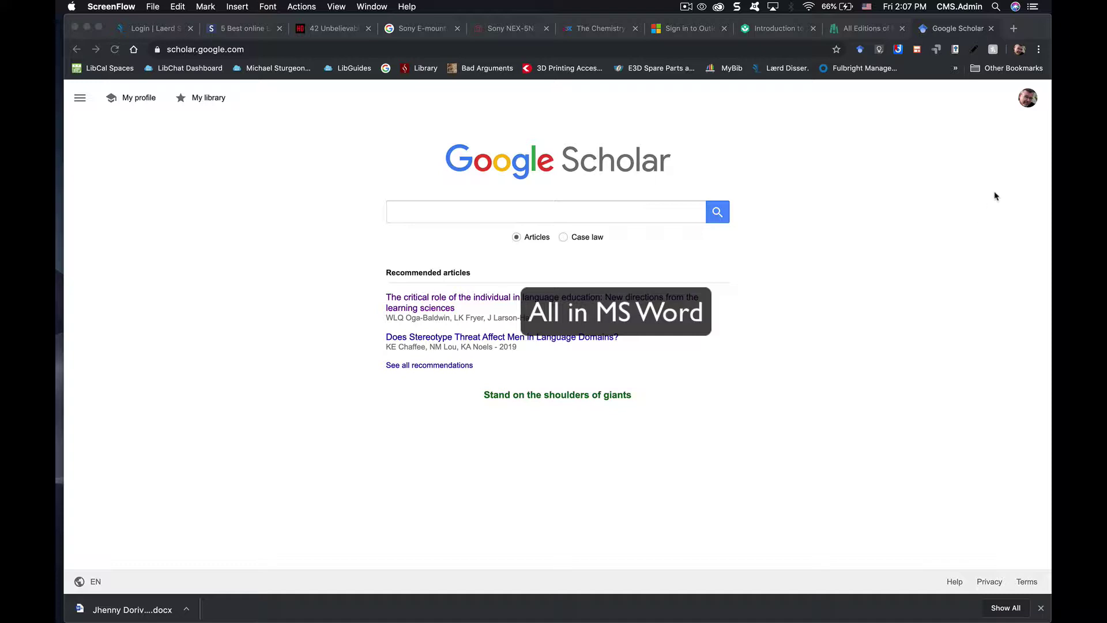
# - Open MyBib in a new browser tab and return to the Google Scholar page
pyautogui.click(1013, 28)
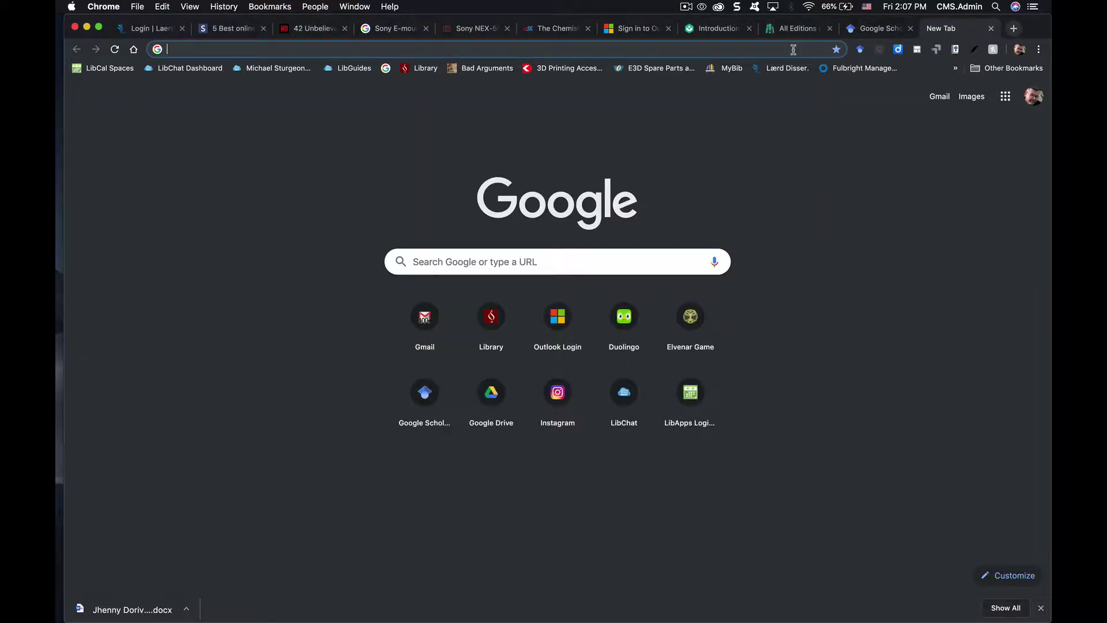
pyautogui.write('scholar.google.com')
pyautogui.press('Return')
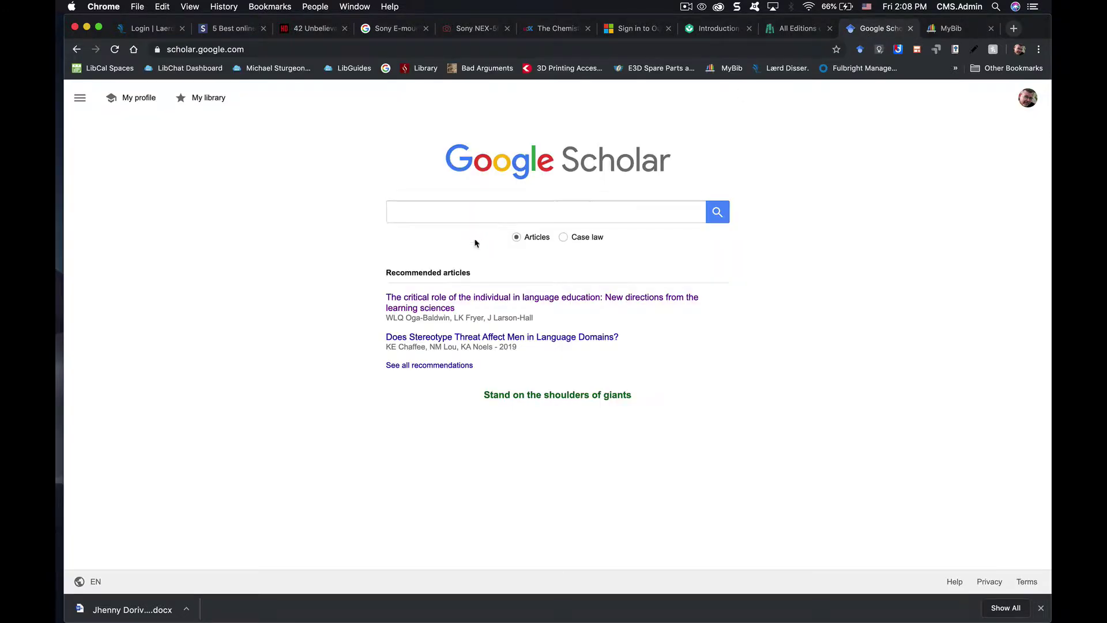
# - Search Google Scholar for "self-determination theory and the facilitation of intrinsic motivation"
pyautogui.click(490, 215)
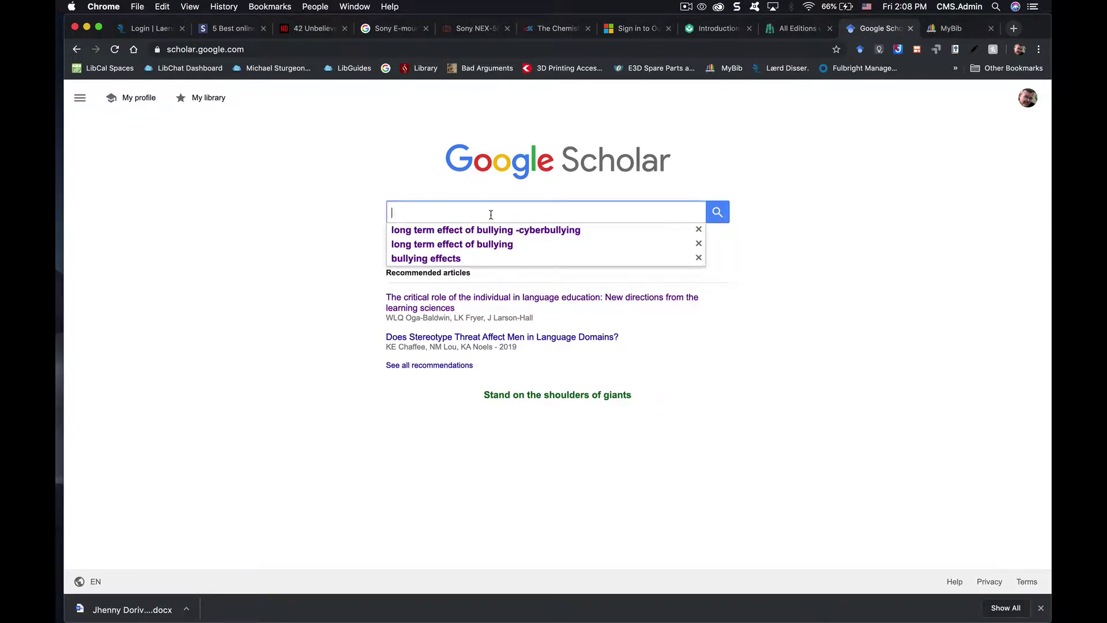
pyautogui.write('self')
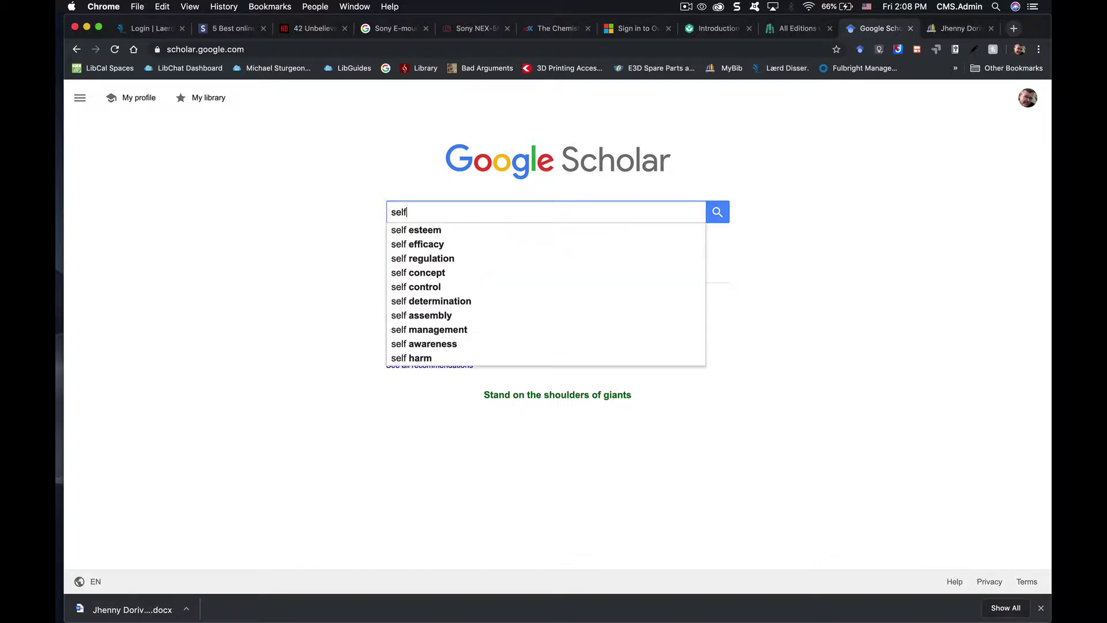
pyautogui.write('-dete')
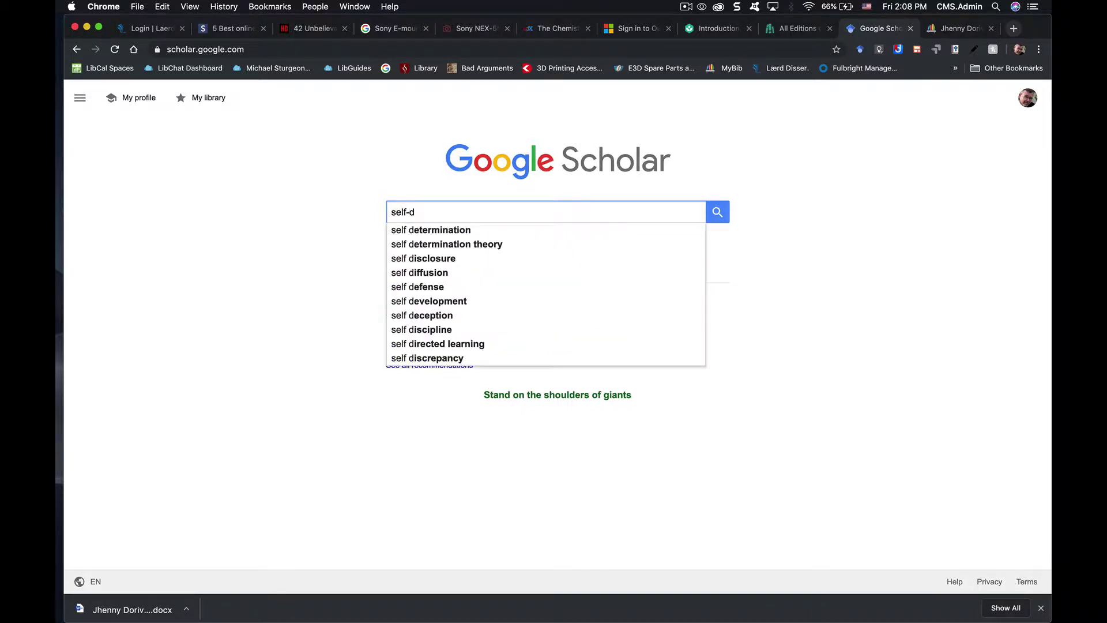
pyautogui.write('rmi')
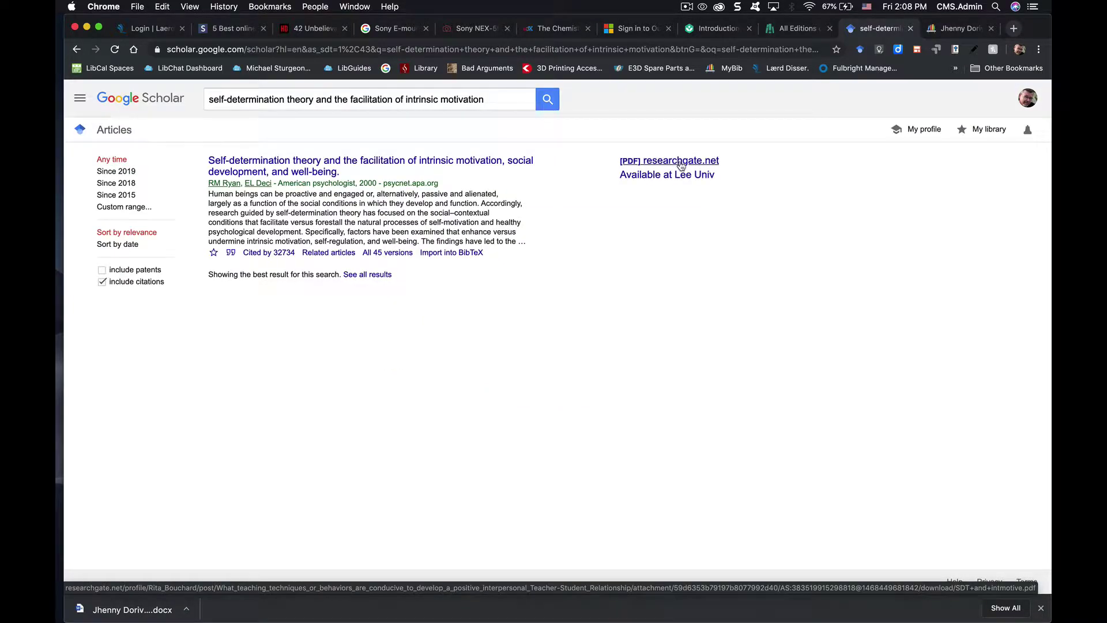
# - Save the result's researchgate.net PDF as SDTandintmotive, choosing a location within the Documents folder
pyautogui.rightClick(681, 165)
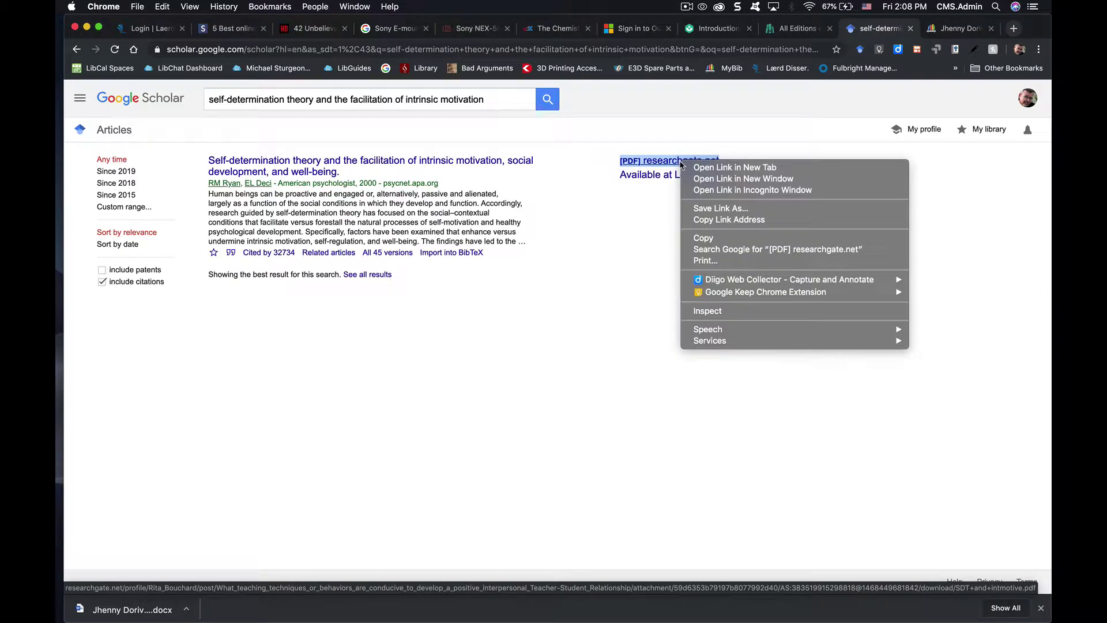
pyautogui.press('Escape')
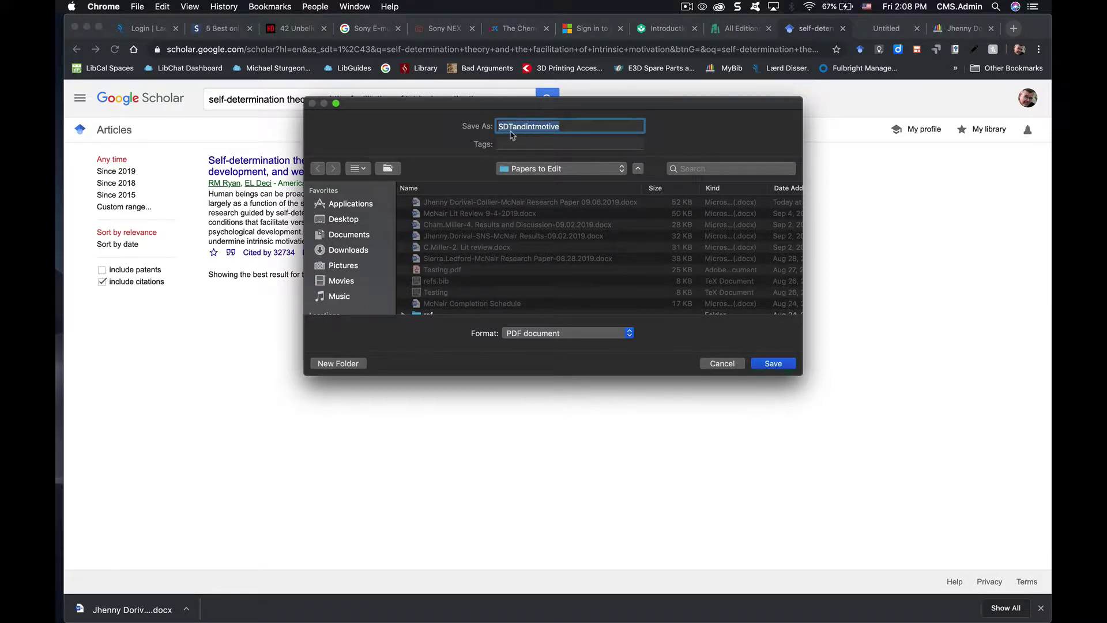
pyautogui.click(347, 234)
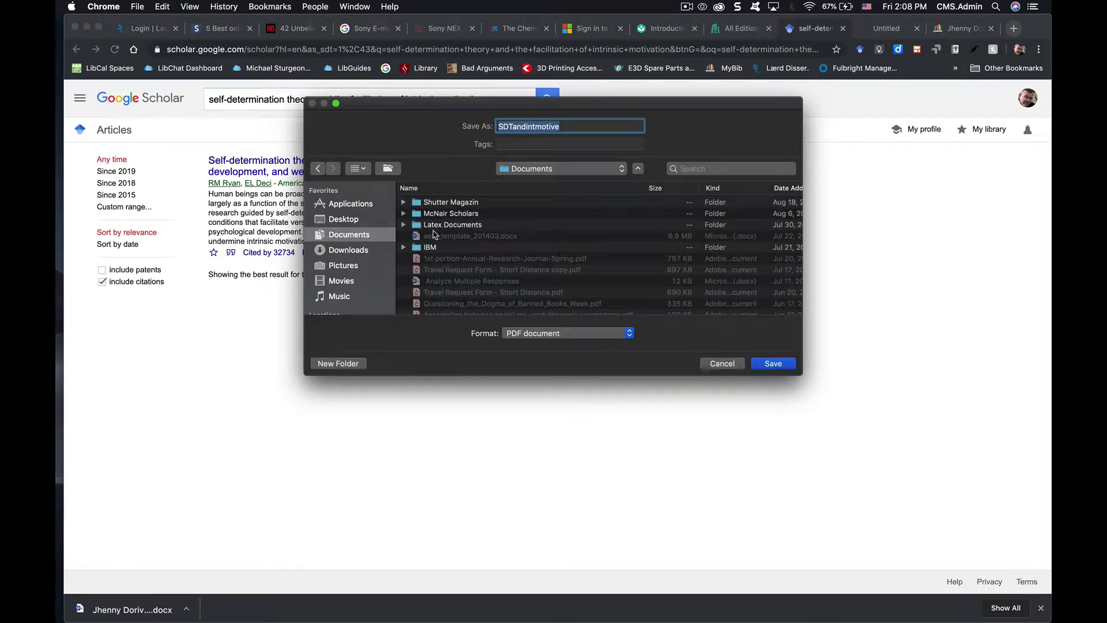
pyautogui.scroll(-10, 434, 233)
pyautogui.scroll(1, 435, 233)
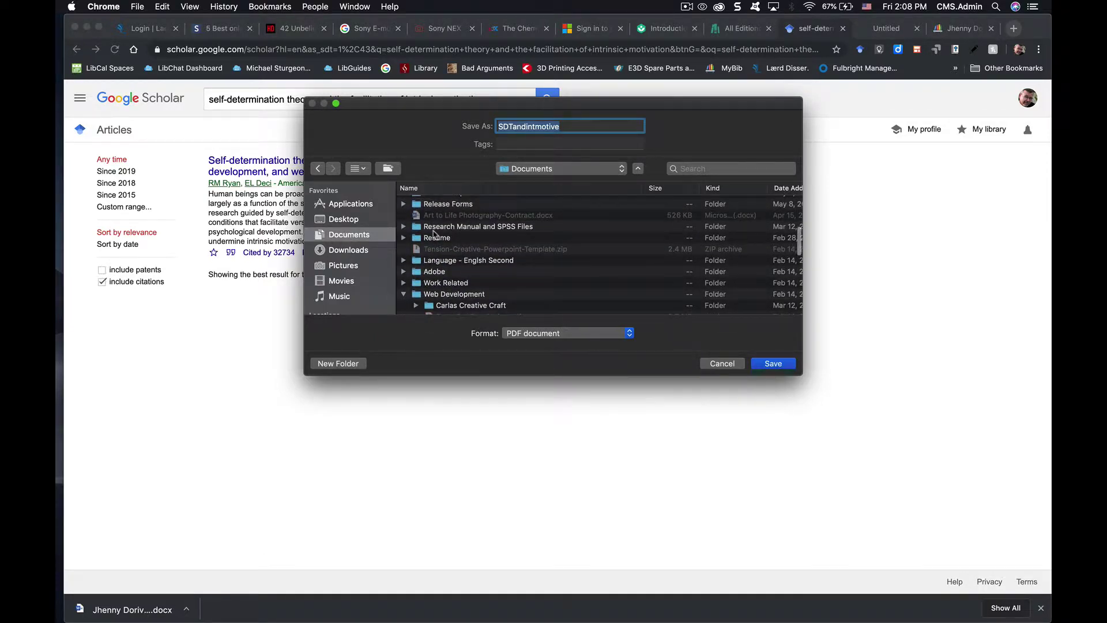
pyautogui.scroll(-3, 434, 233)
pyautogui.click(403, 257)
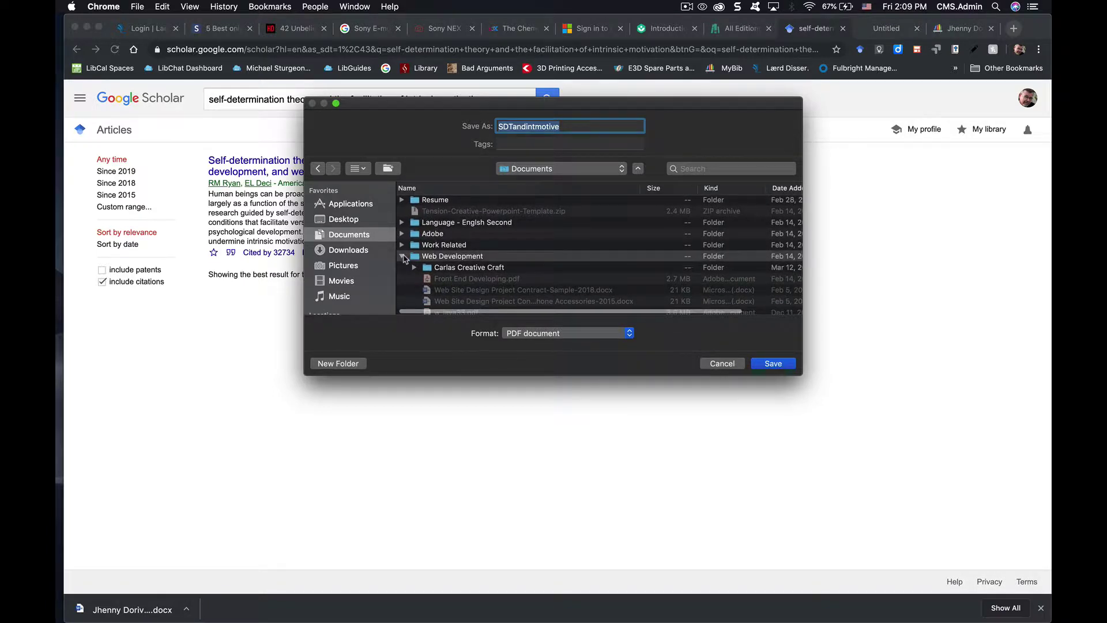
pyautogui.scroll(-3, 404, 259)
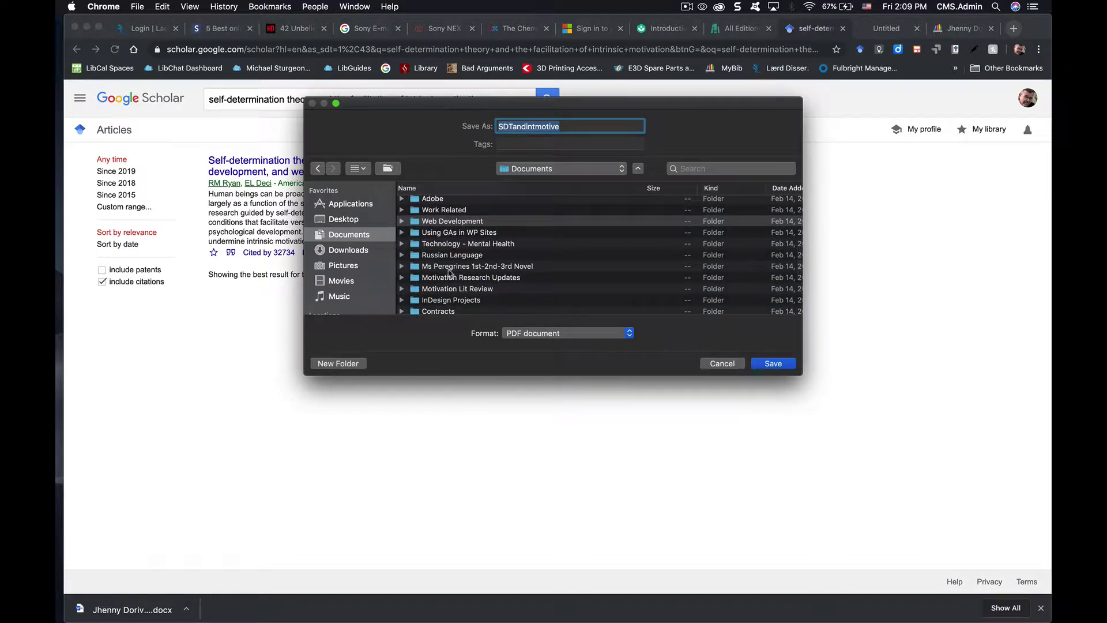
pyautogui.scroll(-3, 450, 273)
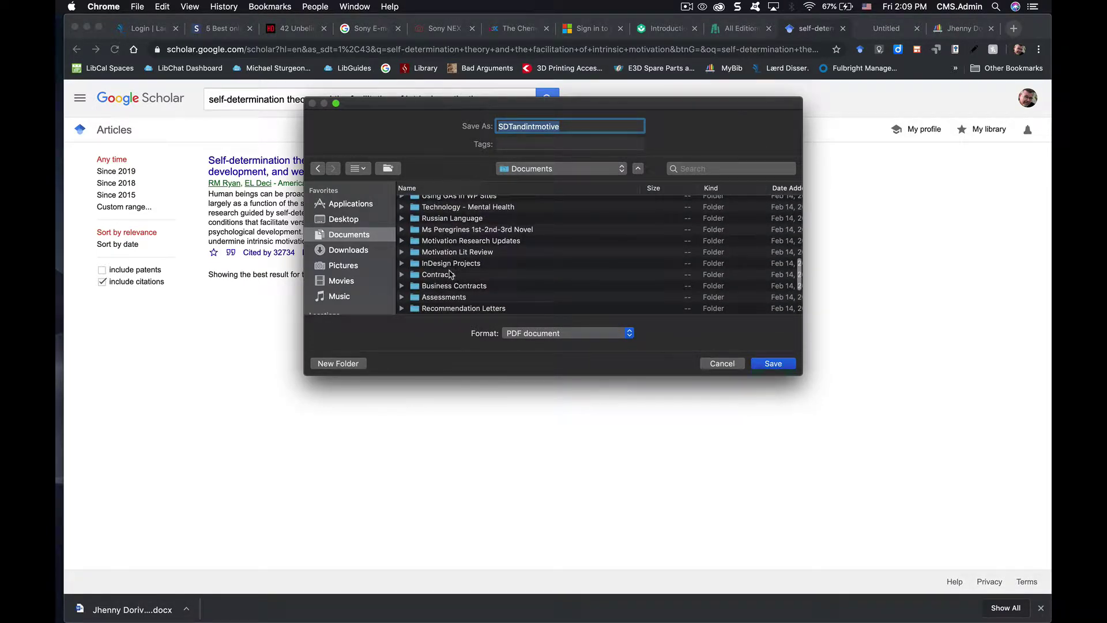
pyautogui.scroll(-4, 450, 273)
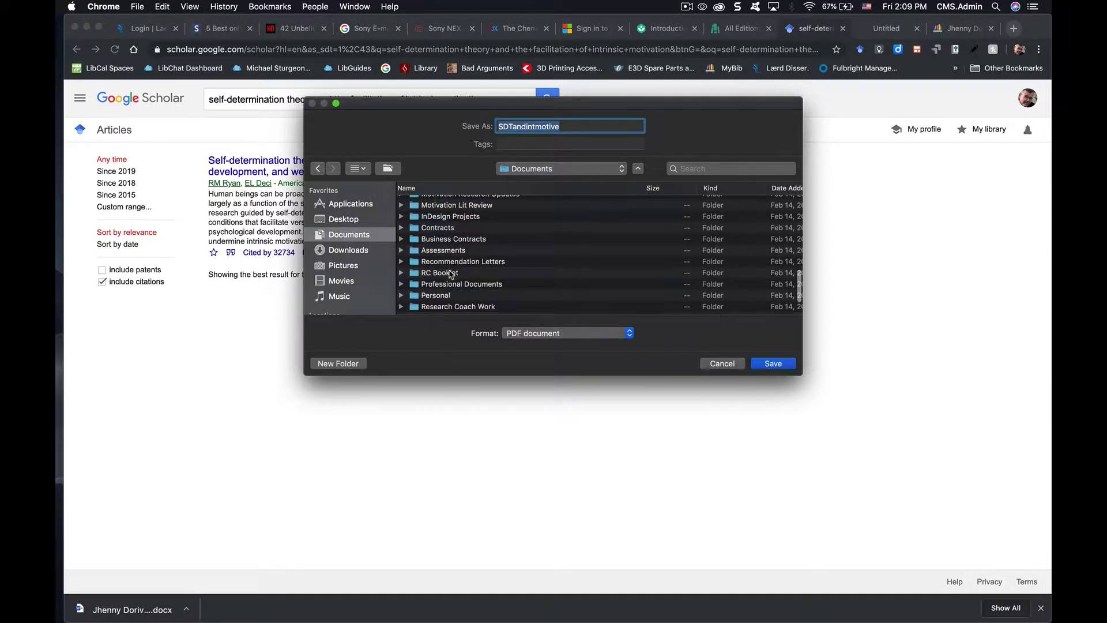
pyautogui.click(769, 363)
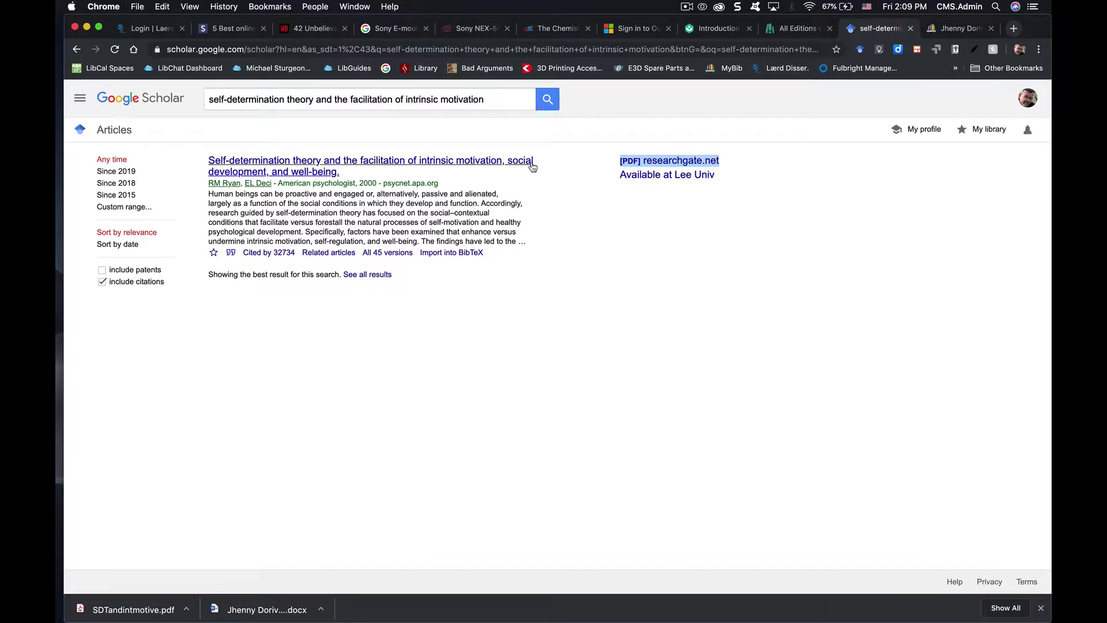
# - Copy the first line of the article's title from the search result
pyautogui.click(201, 164)
pyautogui.moveTo(200, 164); pyautogui.dragTo(539, 169)
pyautogui.press('super+c')
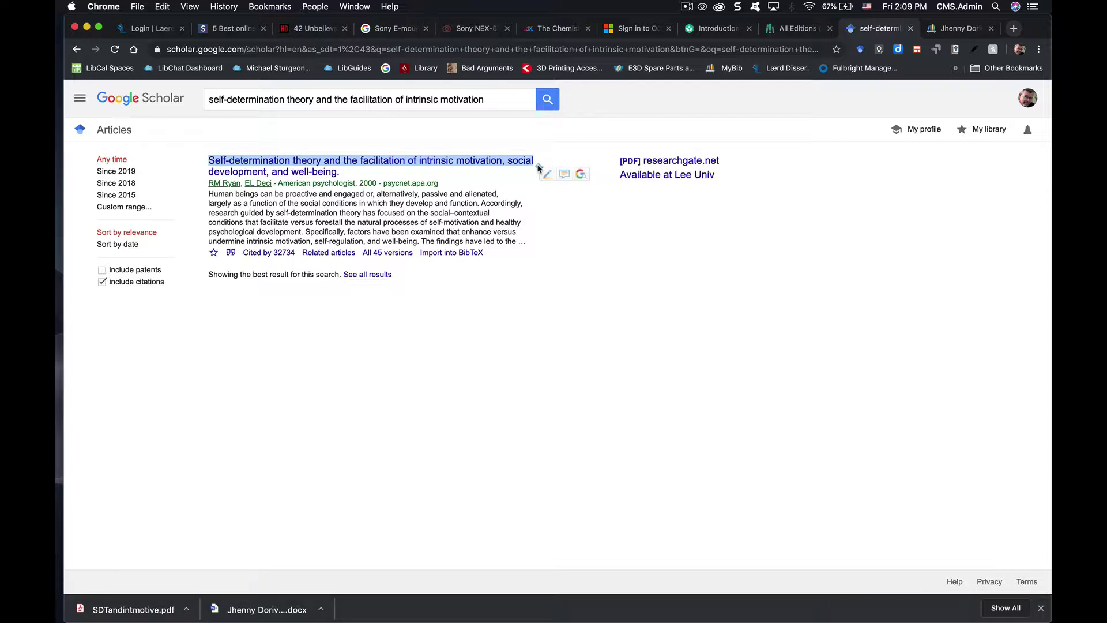
# - Switch to MyBib, open the Grit Research project and set its citation style to APA (American Psychological Association 6th edition)
pyautogui.click(961, 29)
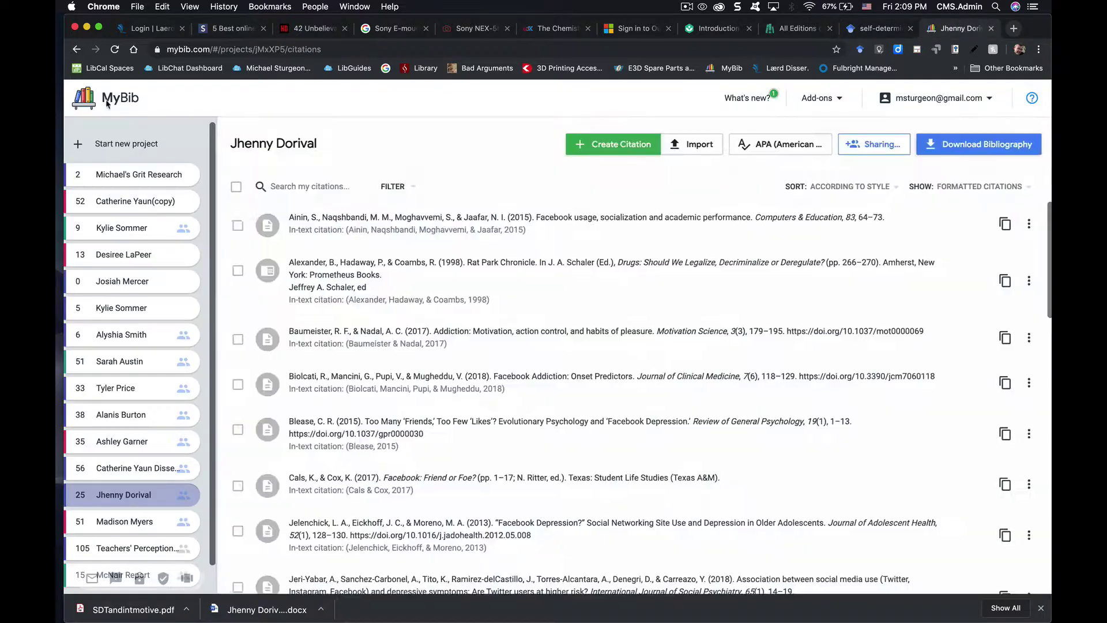
pyautogui.click(131, 176)
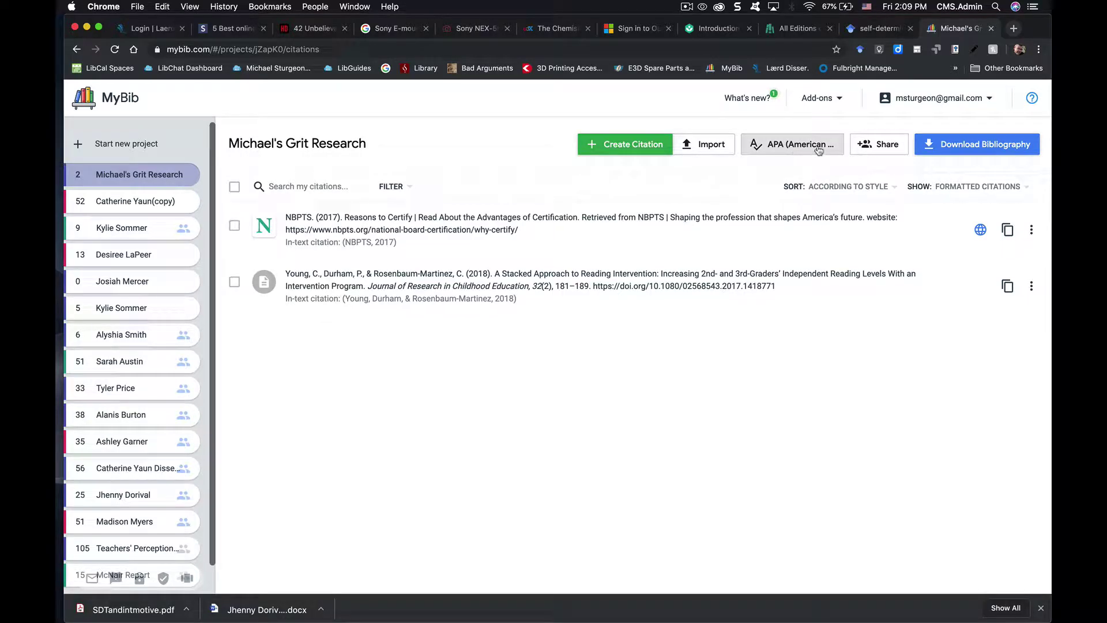
pyautogui.click(830, 148)
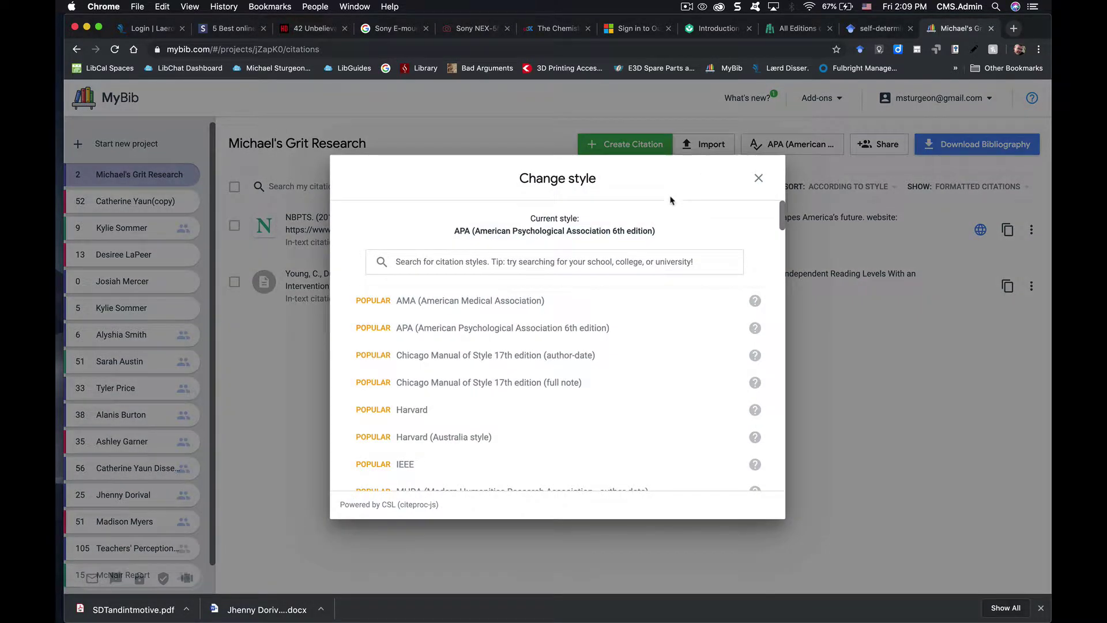
pyautogui.click(487, 410)
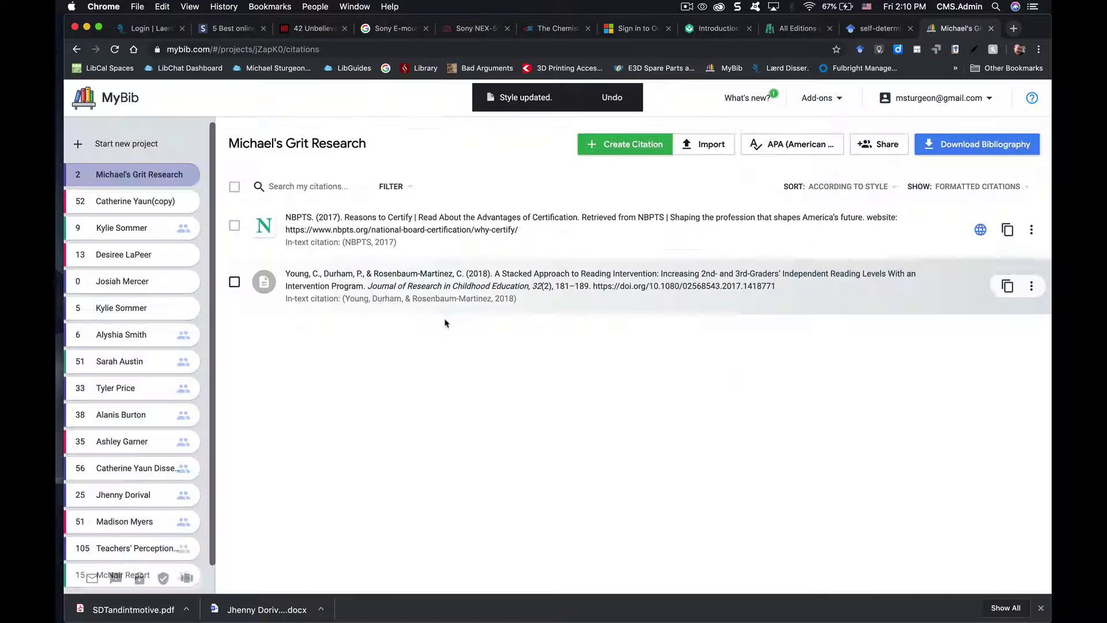
# - Start a new journal citation, searching with the copied article title and choosing the first American Psychologist match from 2000
pyautogui.click(598, 151)
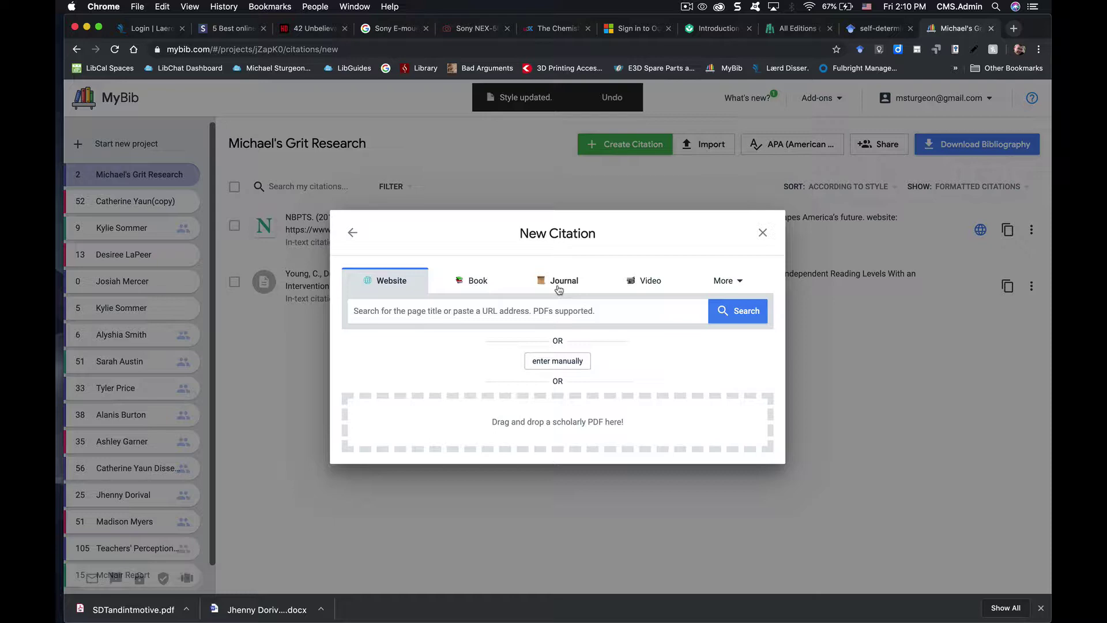
pyautogui.click(876, 30)
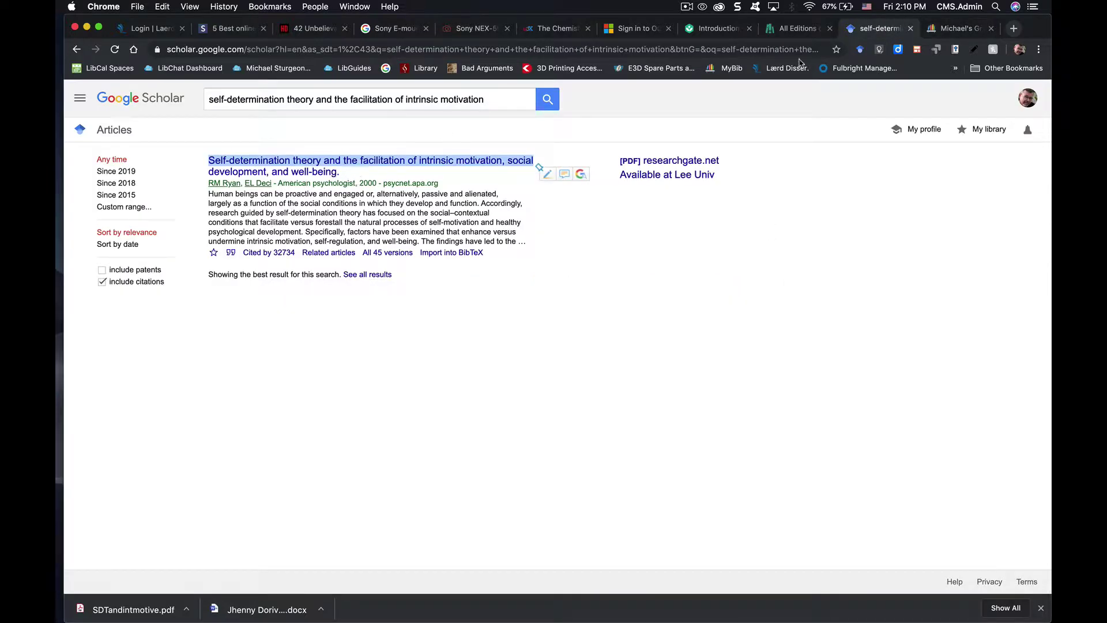
pyautogui.click(949, 33)
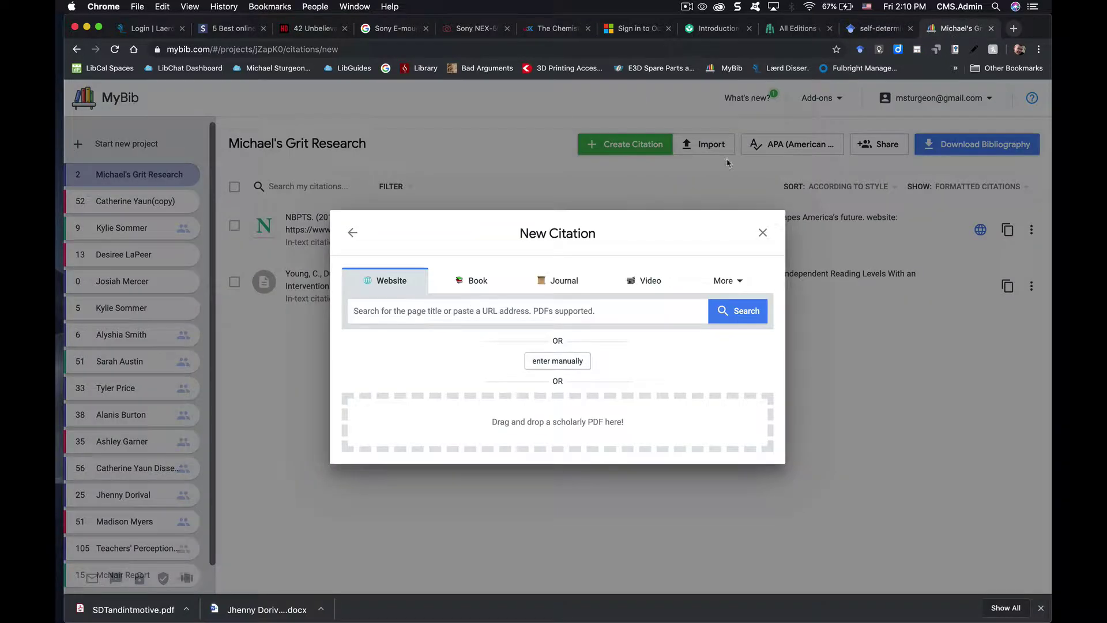
pyautogui.click(561, 282)
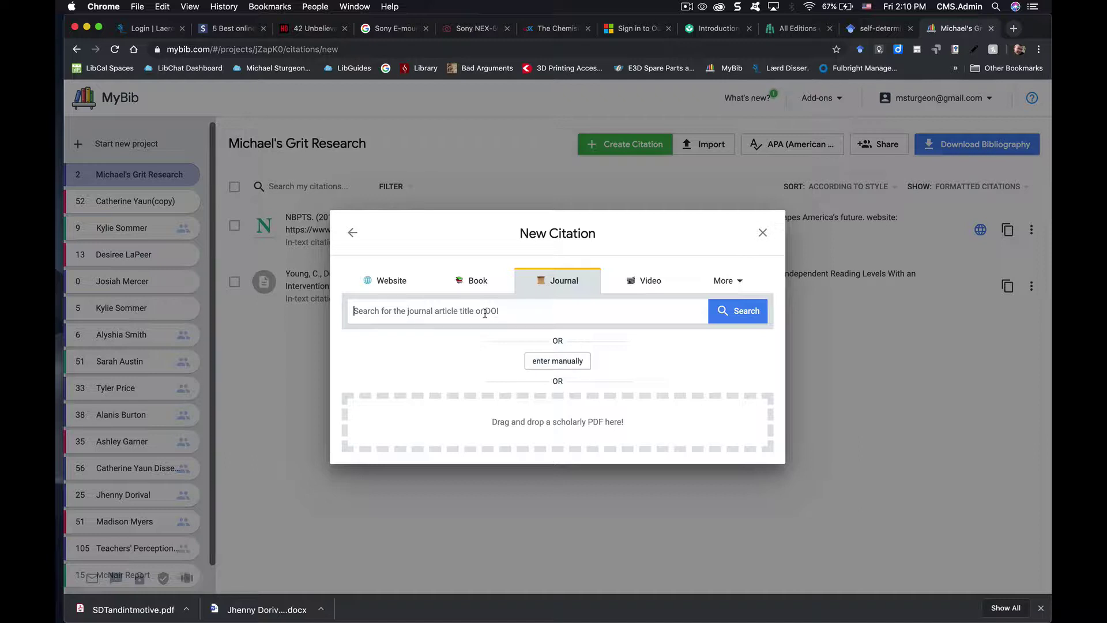
pyautogui.press('super+v')
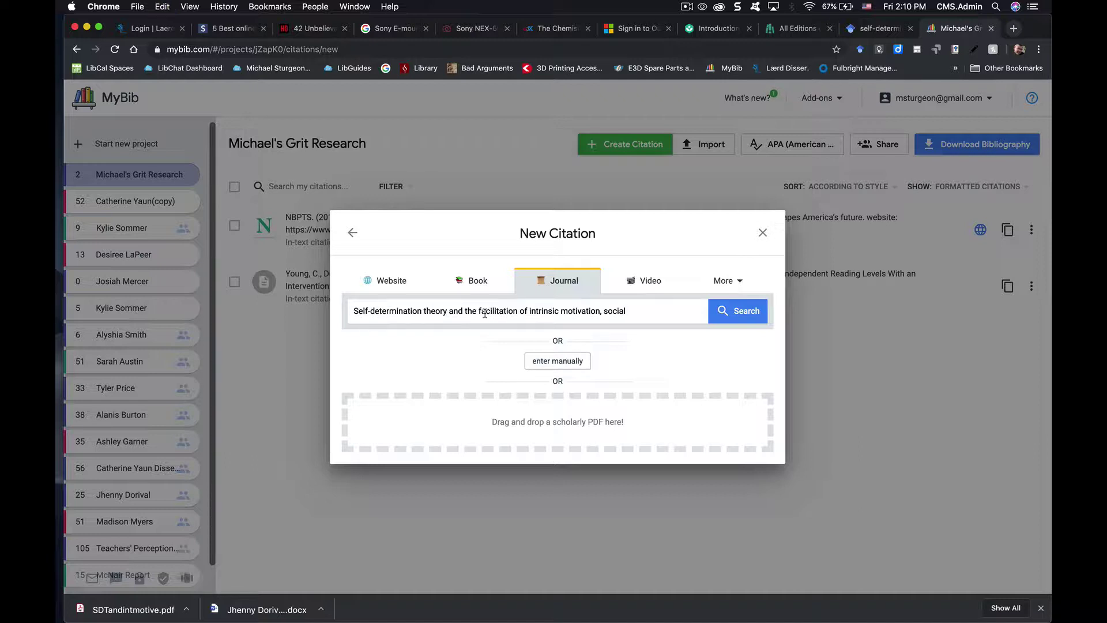
pyautogui.click(741, 317)
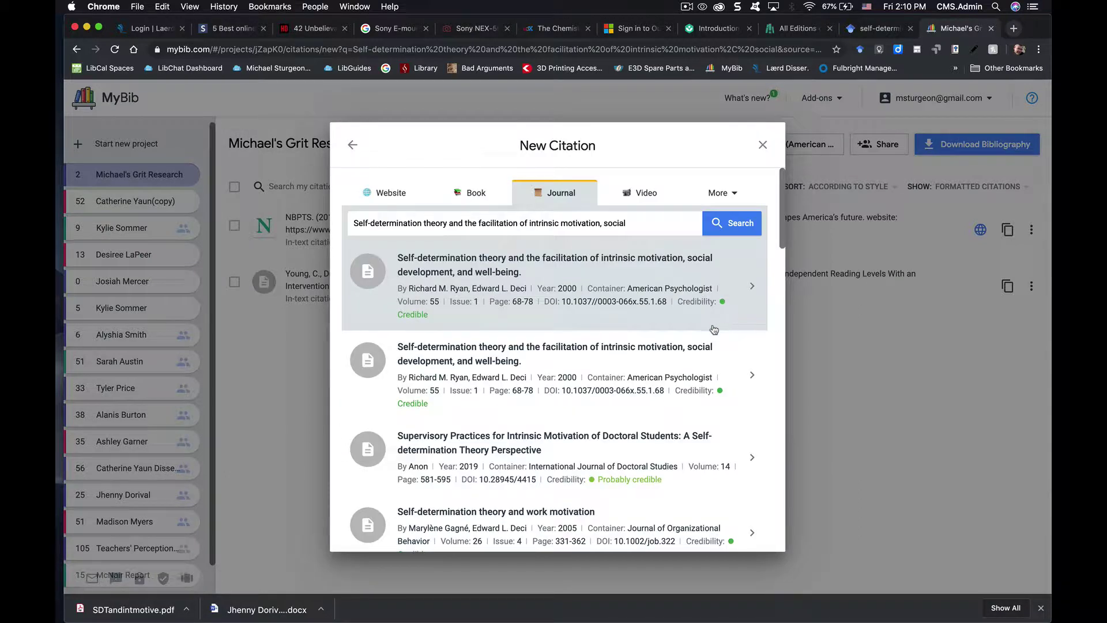
pyautogui.moveTo(425, 322)
pyautogui.click(739, 289)
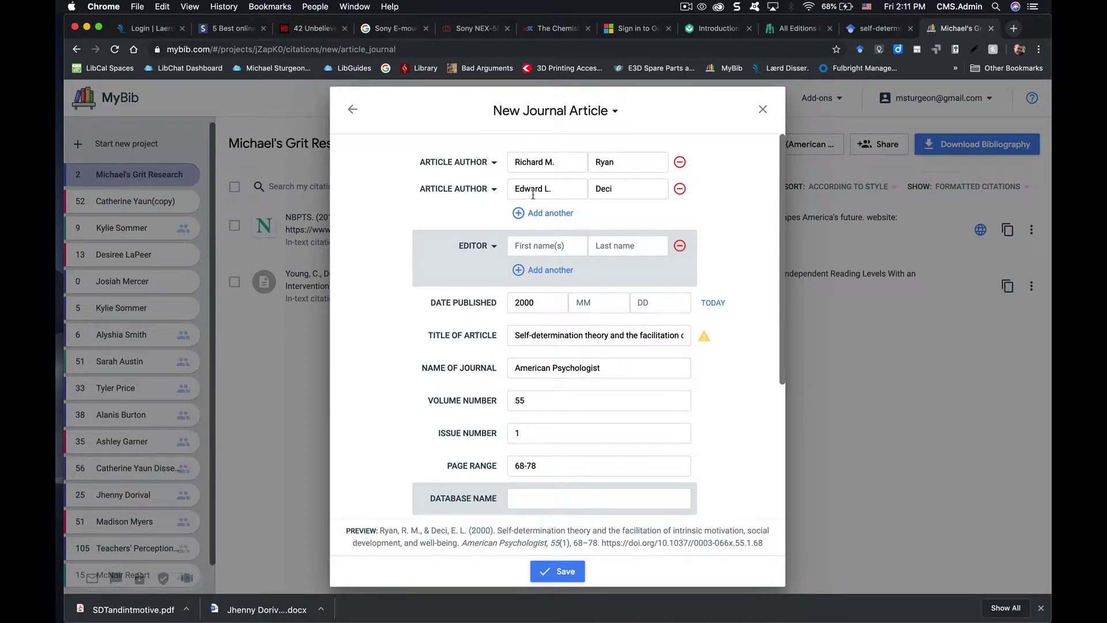
# - Set the article's date accessed to today, 2019-9-6, and save the citation to the project
pyautogui.scroll(-5, 621, 455)
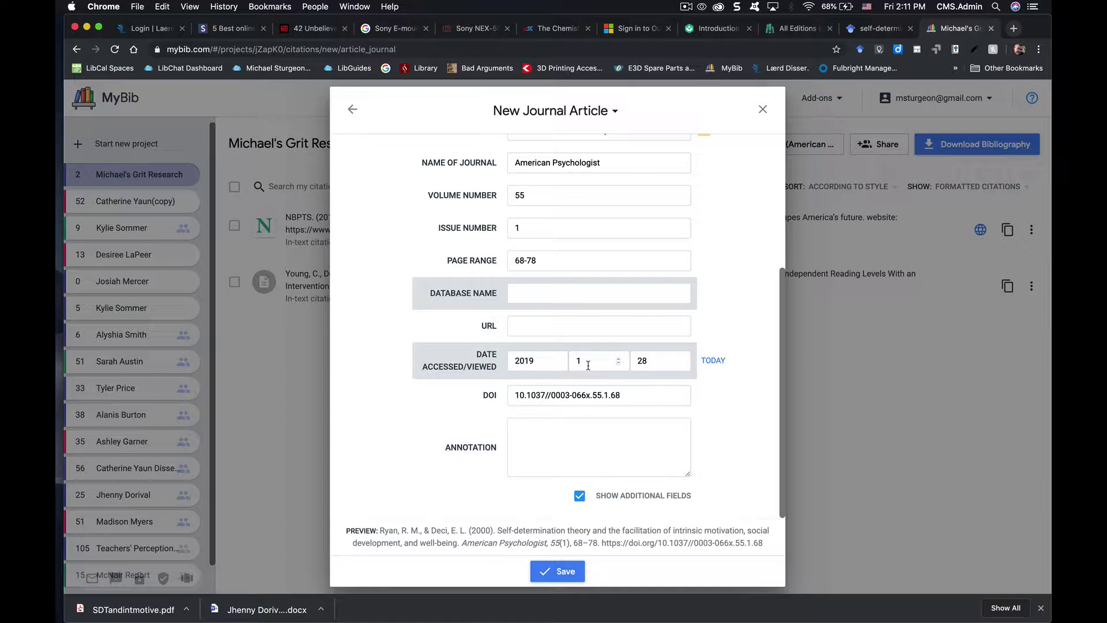
pyautogui.click(578, 361)
pyautogui.write('1')
pyautogui.click(710, 362)
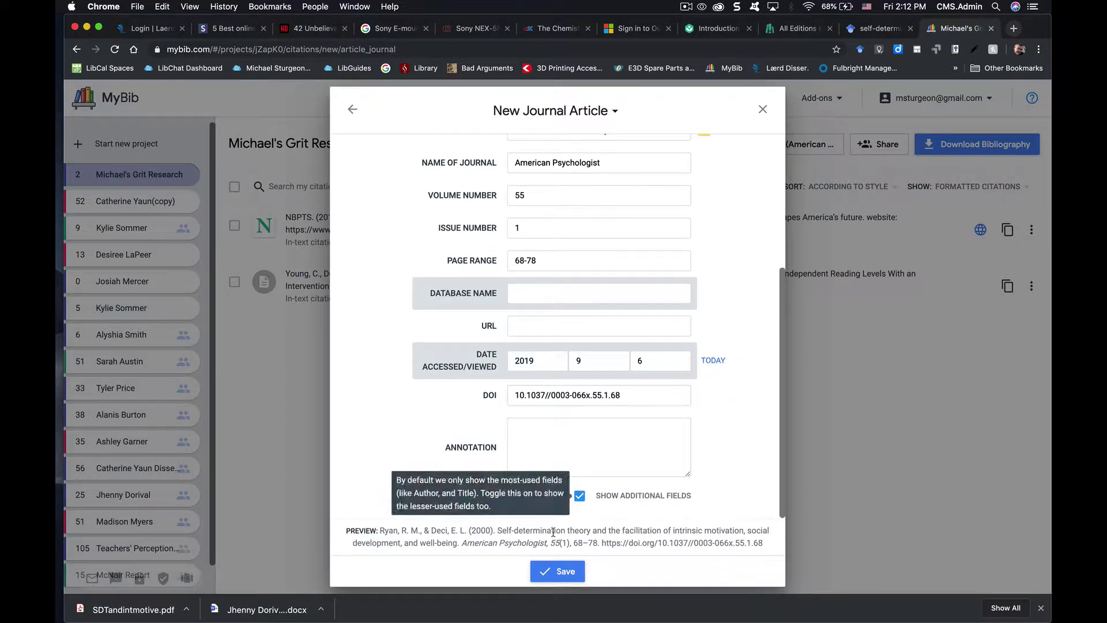
pyautogui.click(557, 570)
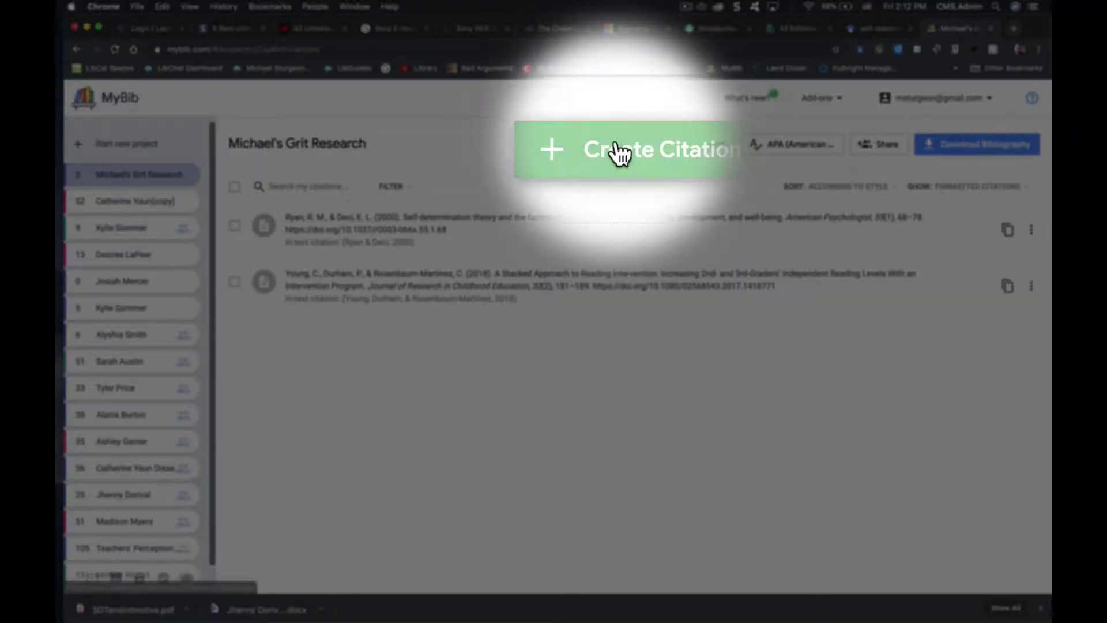
# - Start another journal citation, searching for "the theory of planned behavior" and choosing the 1991 article with that exact title
pyautogui.click(617, 144)
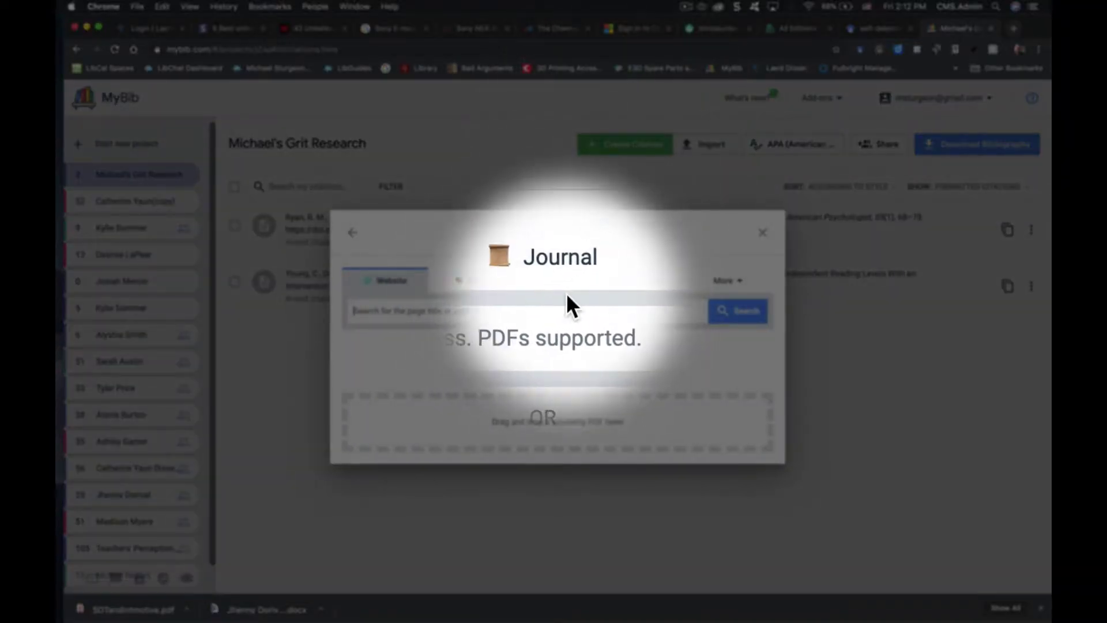
pyautogui.click(556, 281)
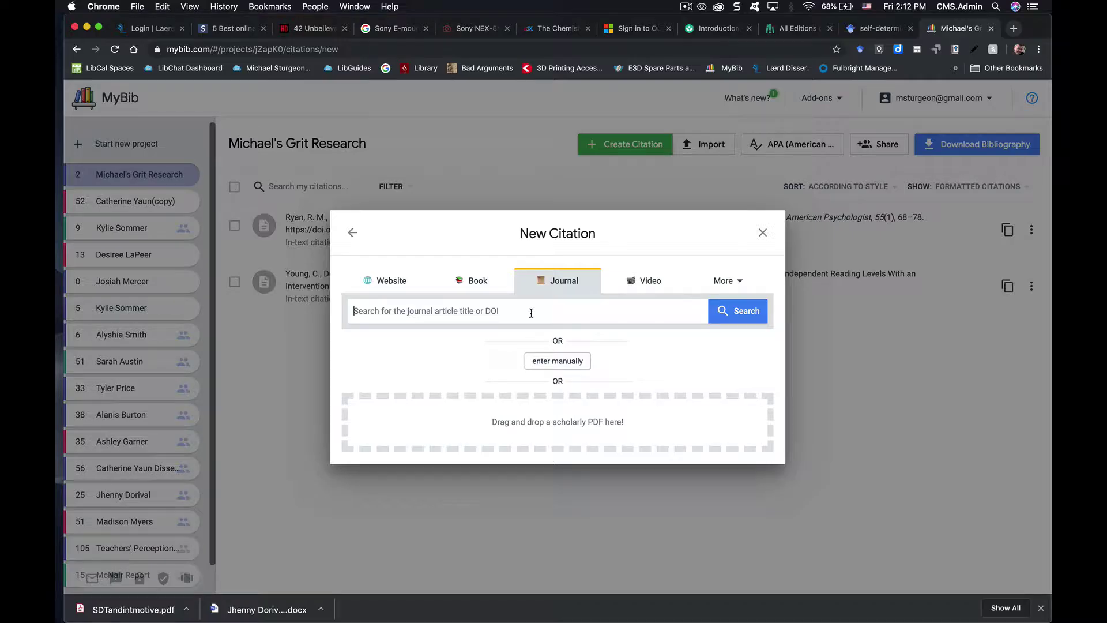
pyautogui.click(531, 313)
pyautogui.write('the the')
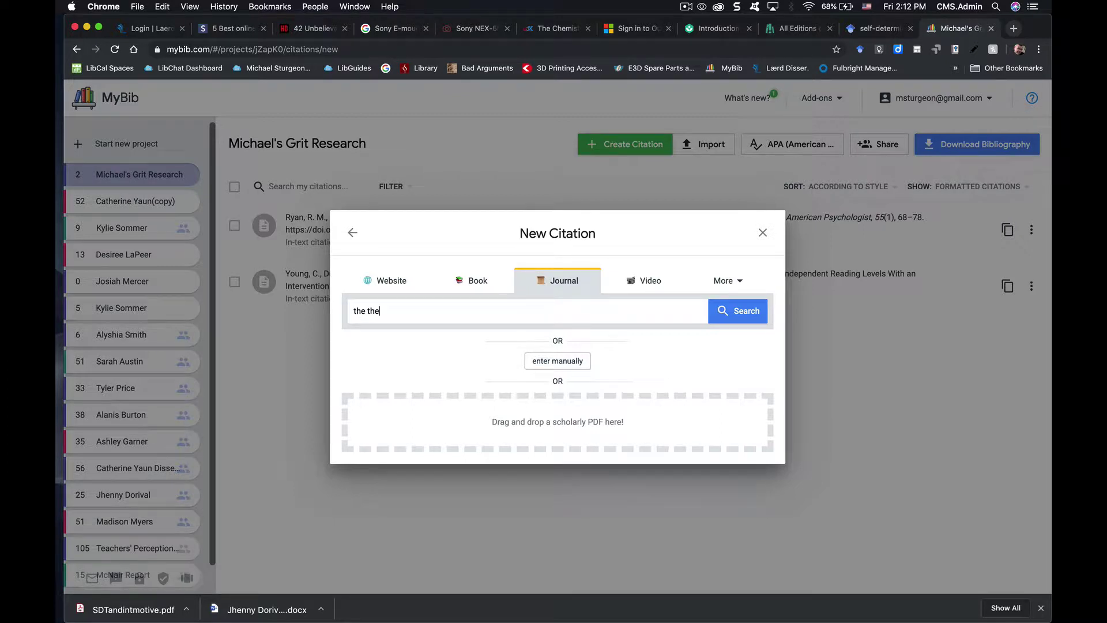
pyautogui.write('ory of planned behavior')
pyautogui.press('Return')
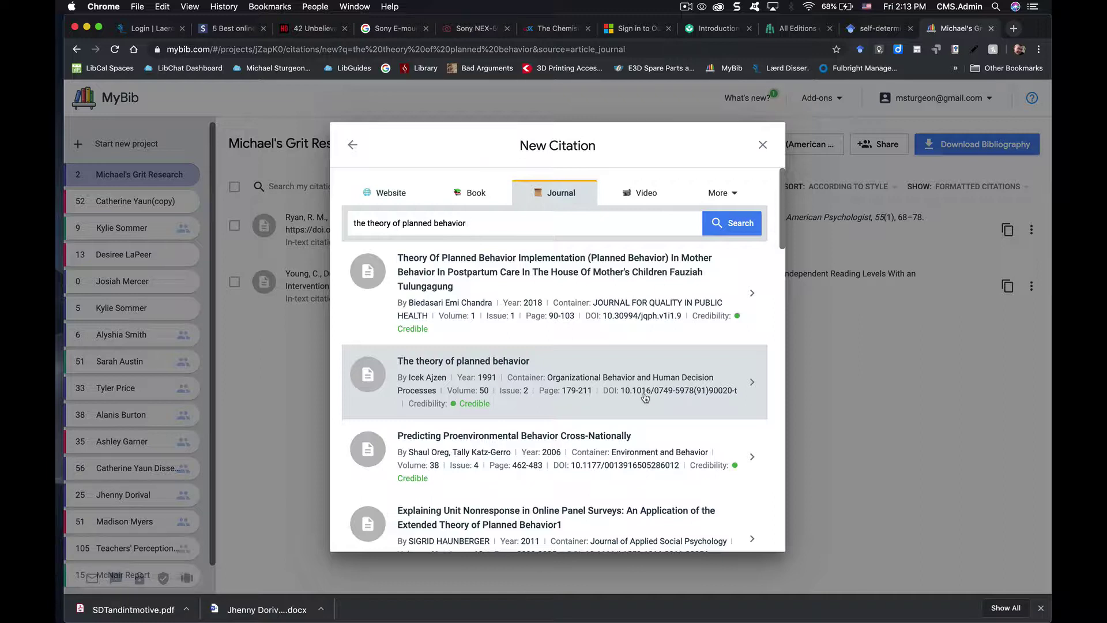
pyautogui.click(745, 385)
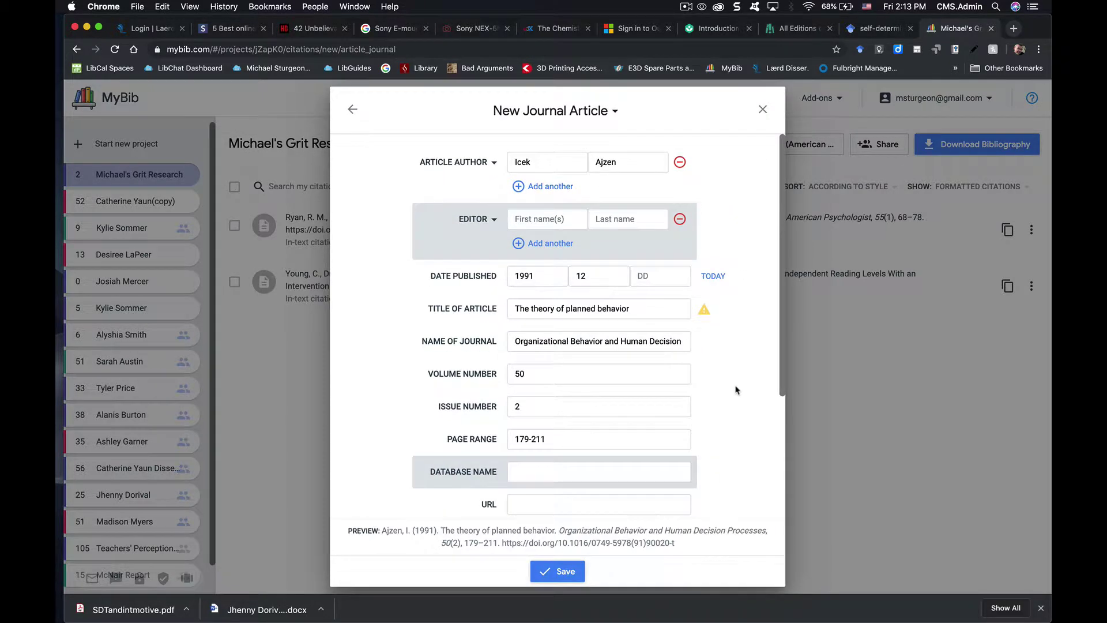
# - Review the filled-in fields of the "The theory of planned behavior" citation and save it to the project
pyautogui.scroll(-1, 669, 429)
pyautogui.scroll(-5, 669, 428)
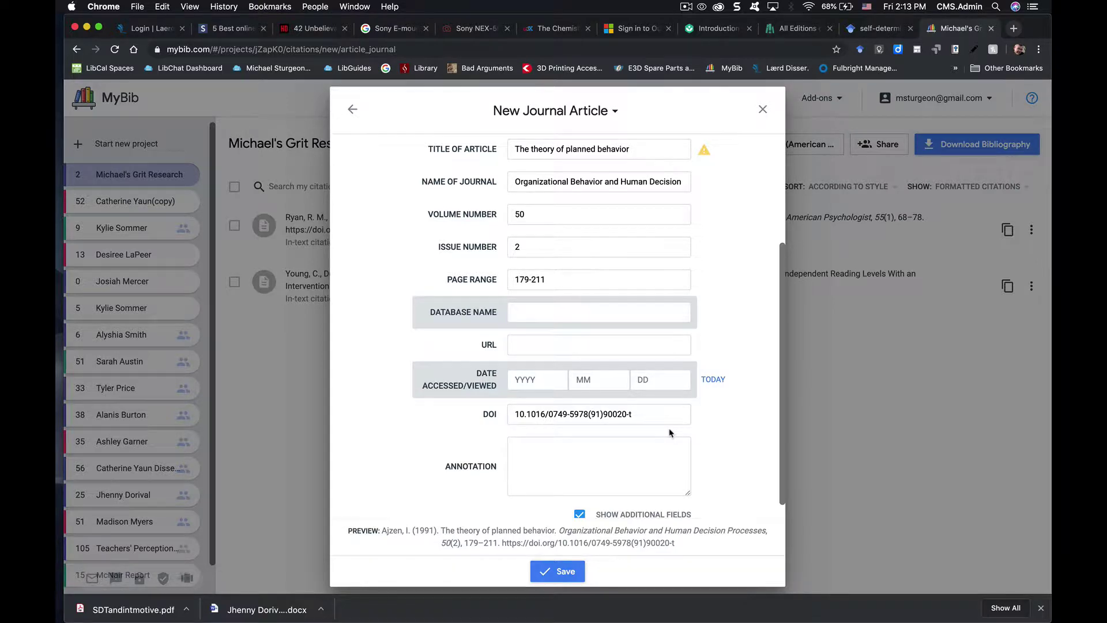
pyautogui.scroll(4, 647, 317)
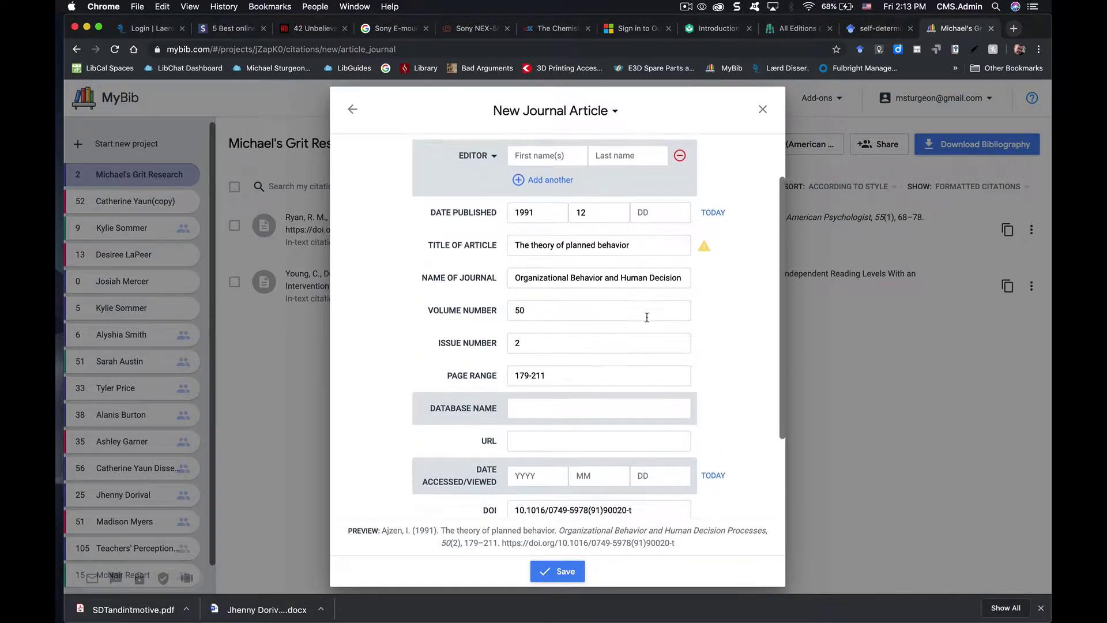
pyautogui.scroll(-5, 647, 317)
pyautogui.click(555, 570)
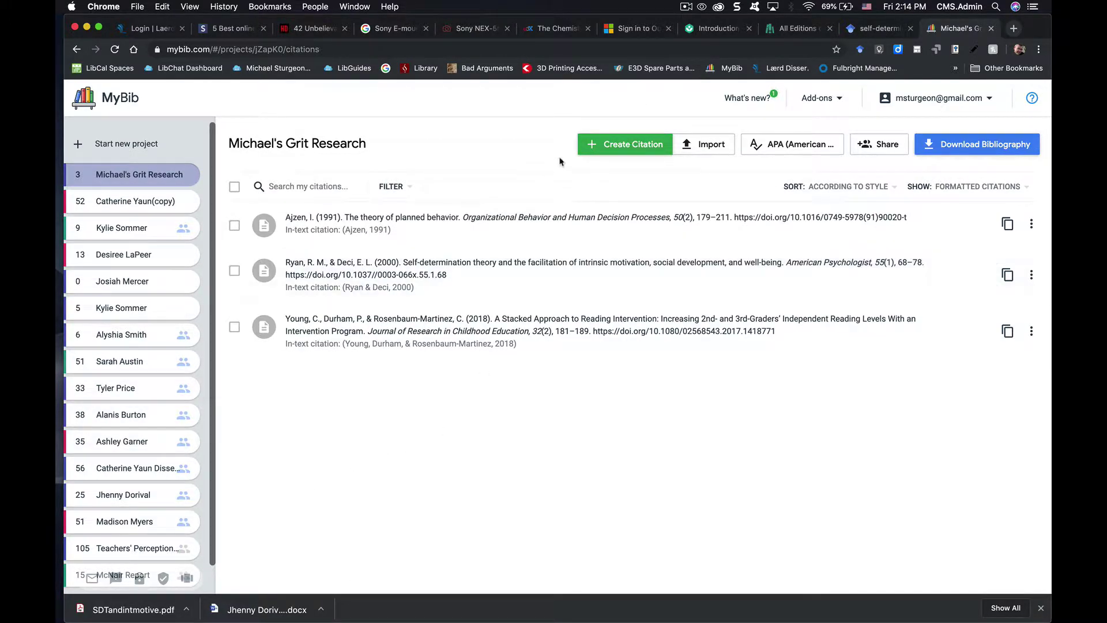
# - Start a new journal citation, searching for "perseverance counts but consistency does not" and choosing the matching 2015 Current Psychology article
pyautogui.click(606, 142)
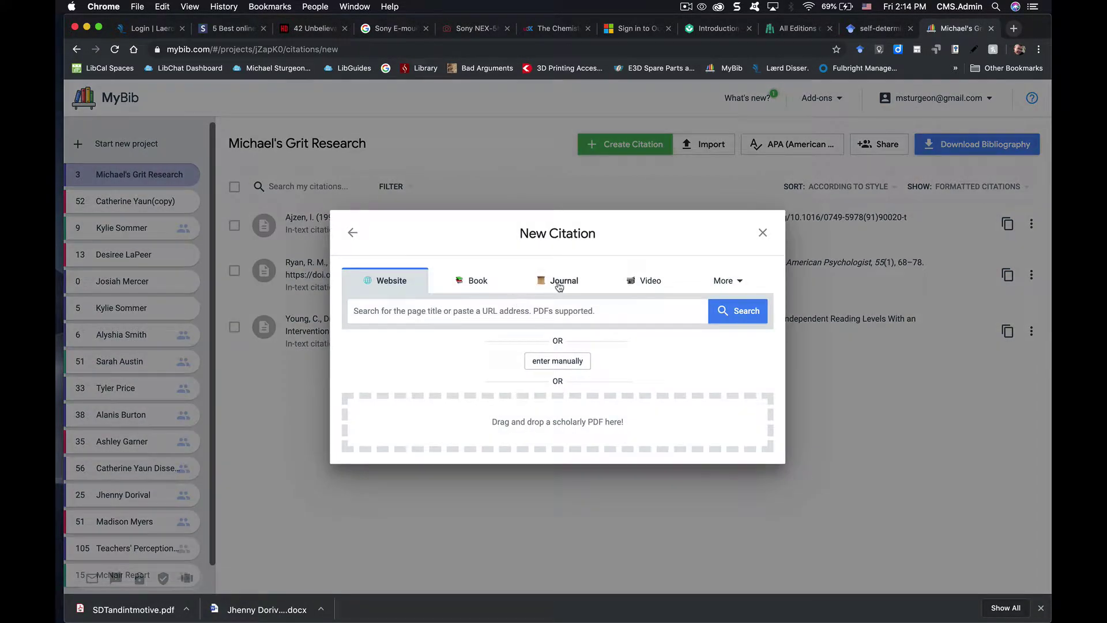
pyautogui.click(560, 286)
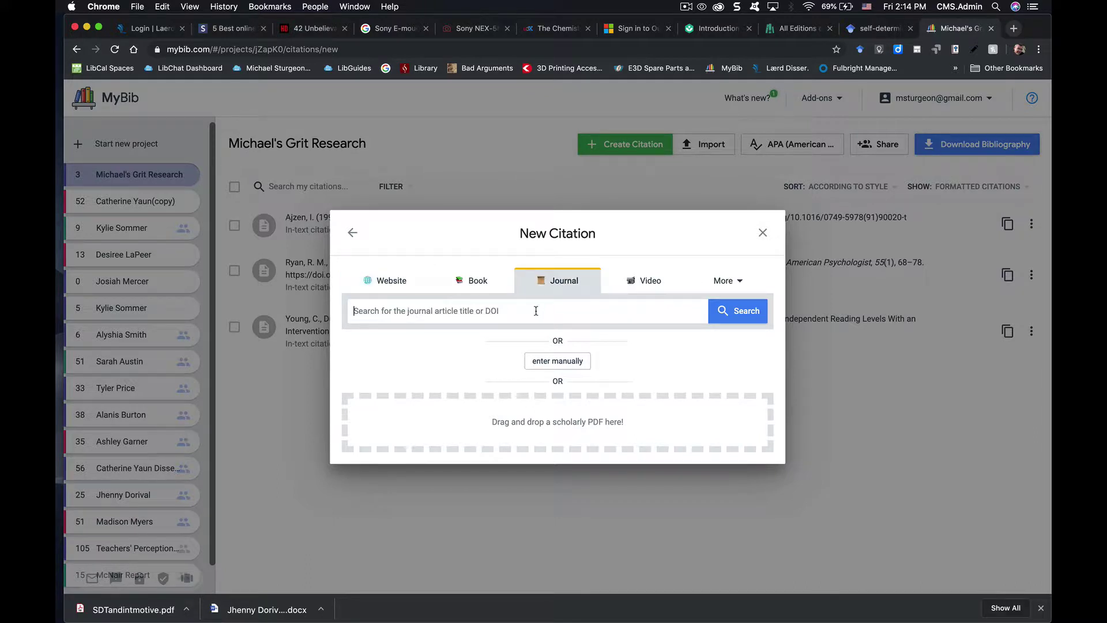
pyautogui.write('perseverance counts but consistency does not')
pyautogui.press('Return')
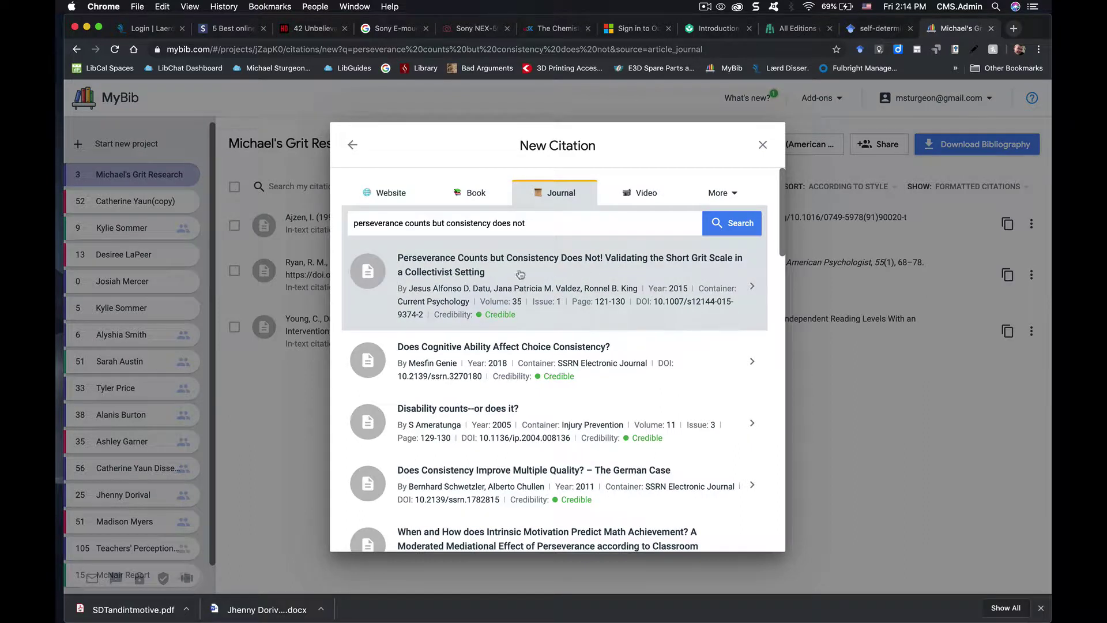
pyautogui.click(679, 290)
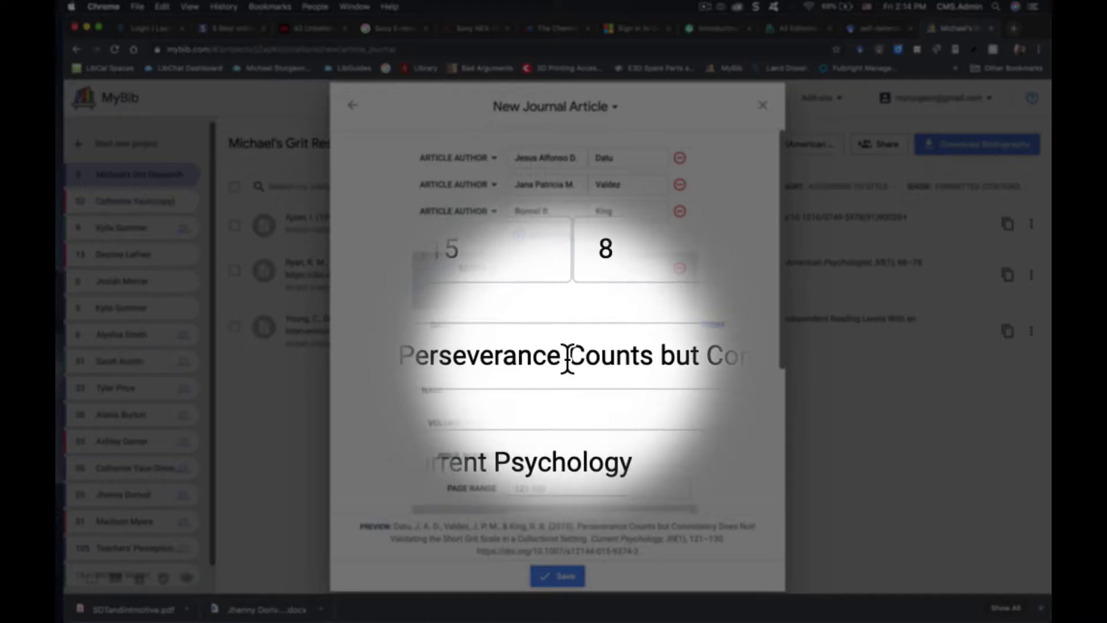
# - Change "Counts", "Consistency", "Does" and "Not" in the article title to lowercase initials, giving "Perseverance counts but consistency does not!"
pyautogui.click(577, 357)
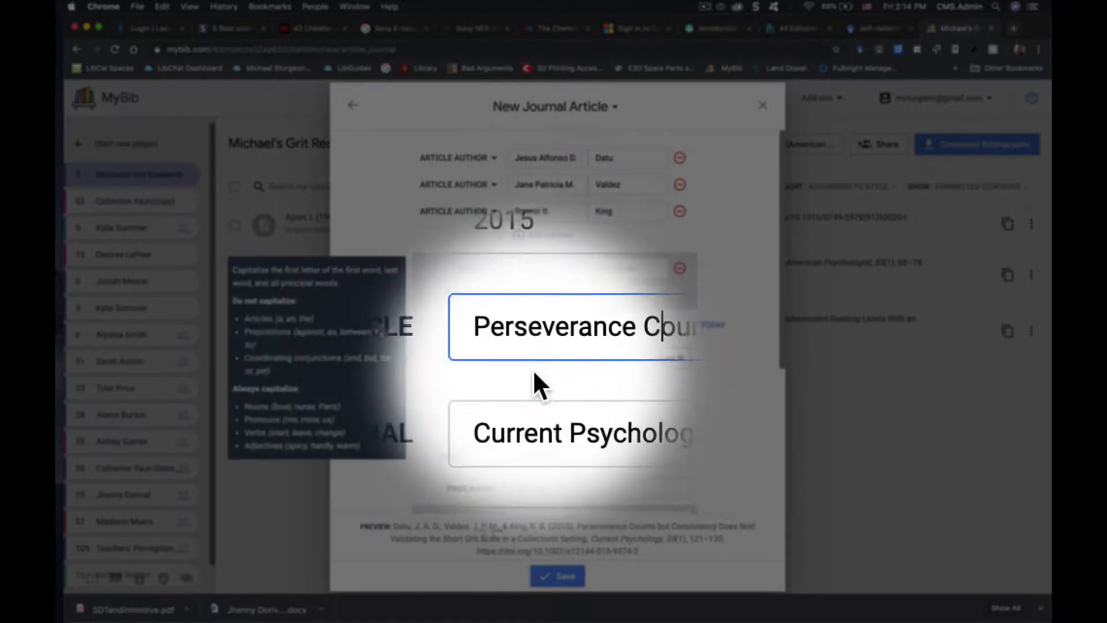
pyautogui.press('BackSpace')
pyautogui.write('counts but consistency Does No')
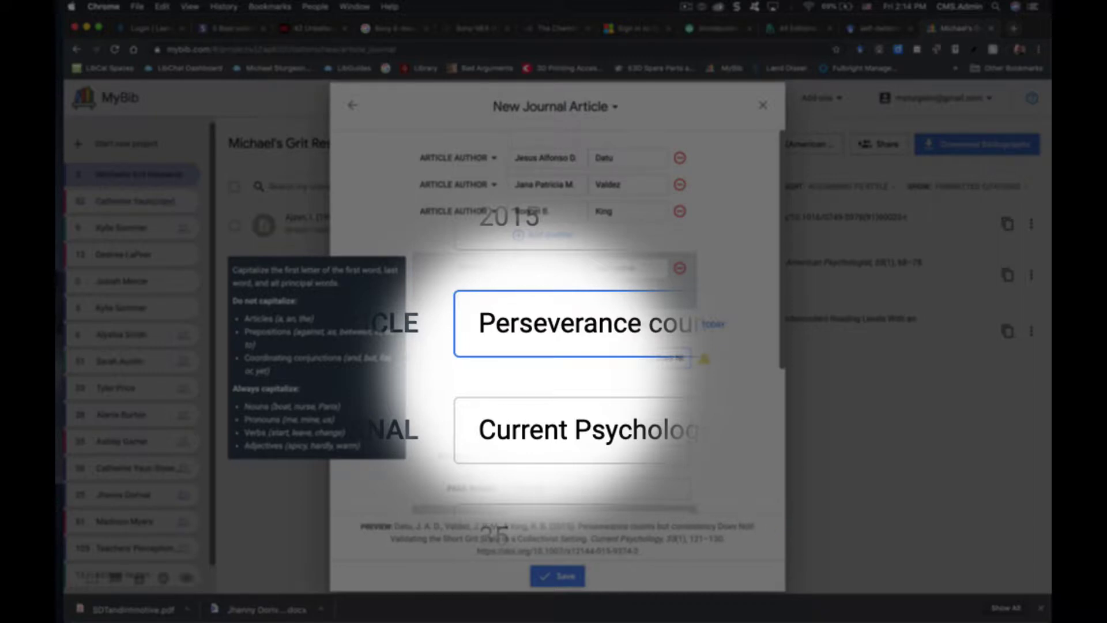
pyautogui.press('BackSpace')
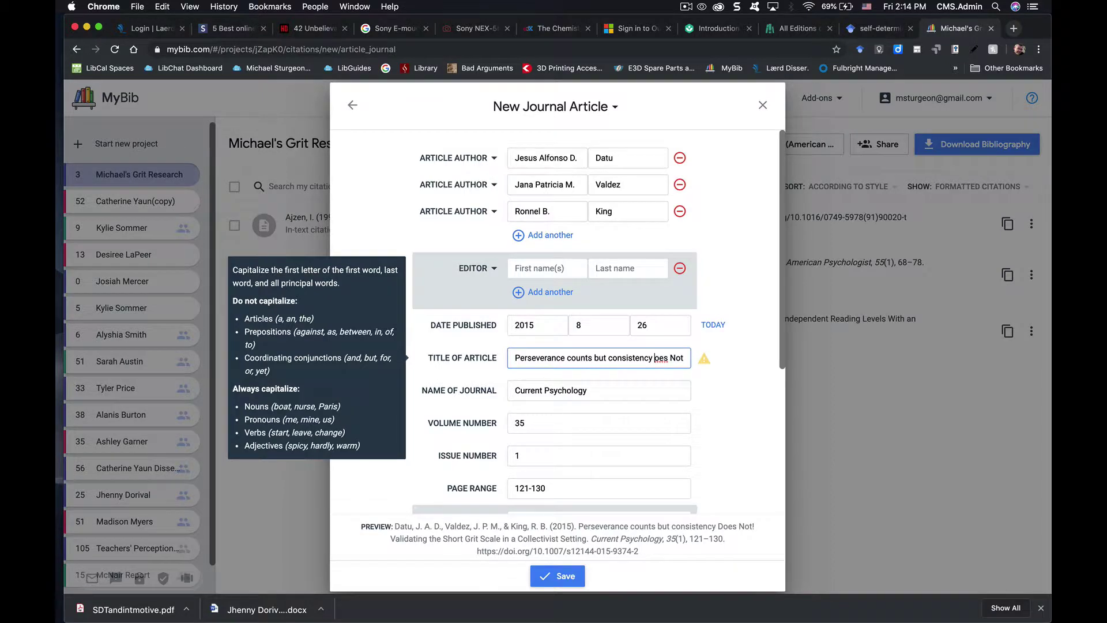
pyautogui.write('d')
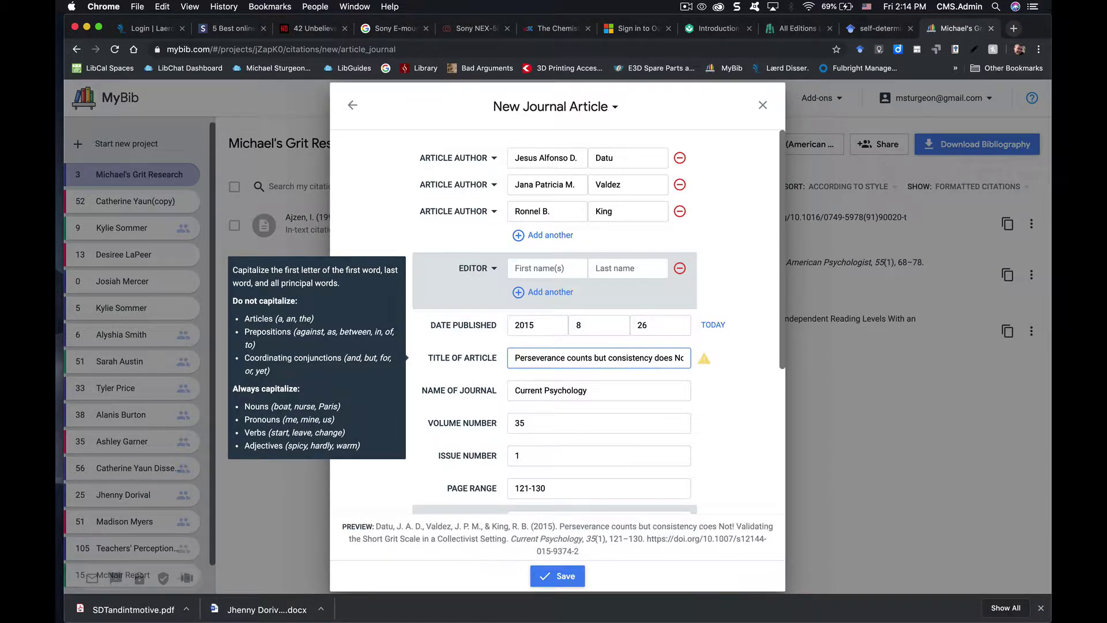
pyautogui.press('BackSpace')
pyautogui.write('n')
# - Lowercase the initials of "Short" and "Collectivist" in the second part of the article title
pyautogui.click(581, 357)
pyautogui.press('BackSpace')
pyautogui.write('s')
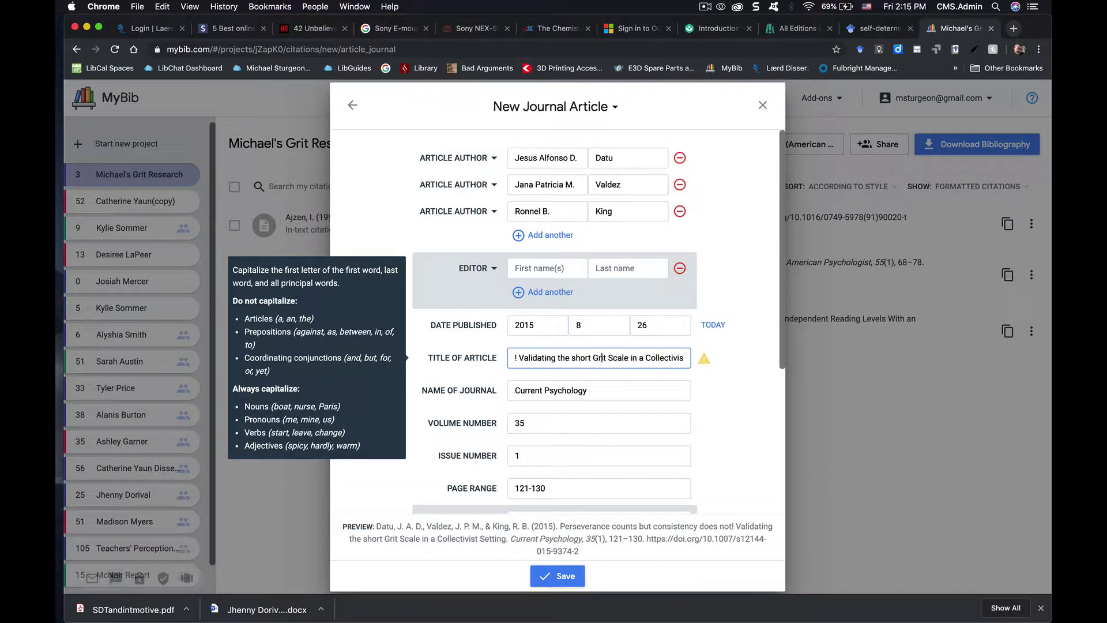
pyautogui.click(603, 358)
pyautogui.click(651, 357)
pyautogui.press('BackSpace')
pyautogui.write('c')
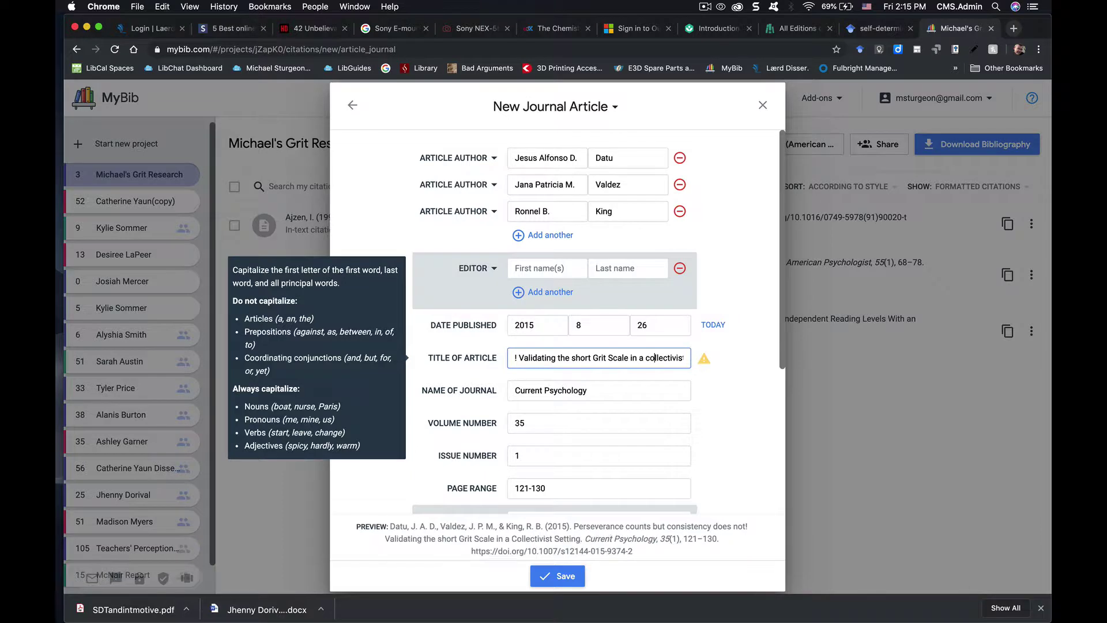
# - Check the capitalization suggestions for the article title and lowercase its last word to "setting"
pyautogui.press('Right')
pyautogui.press('Right')
pyautogui.press('Right')
pyautogui.press('Right')
pyautogui.press('Right')
pyautogui.press('Right')
pyautogui.press('Right')
pyautogui.press('Right')
pyautogui.press('Right')
pyautogui.press('Right')
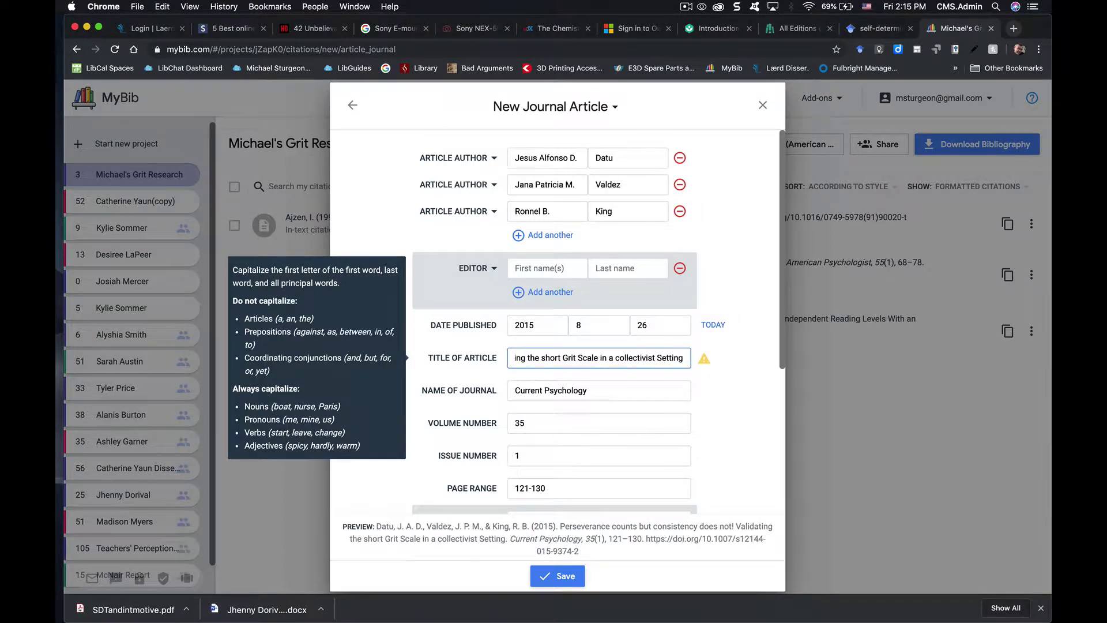
pyautogui.moveTo(704, 361)
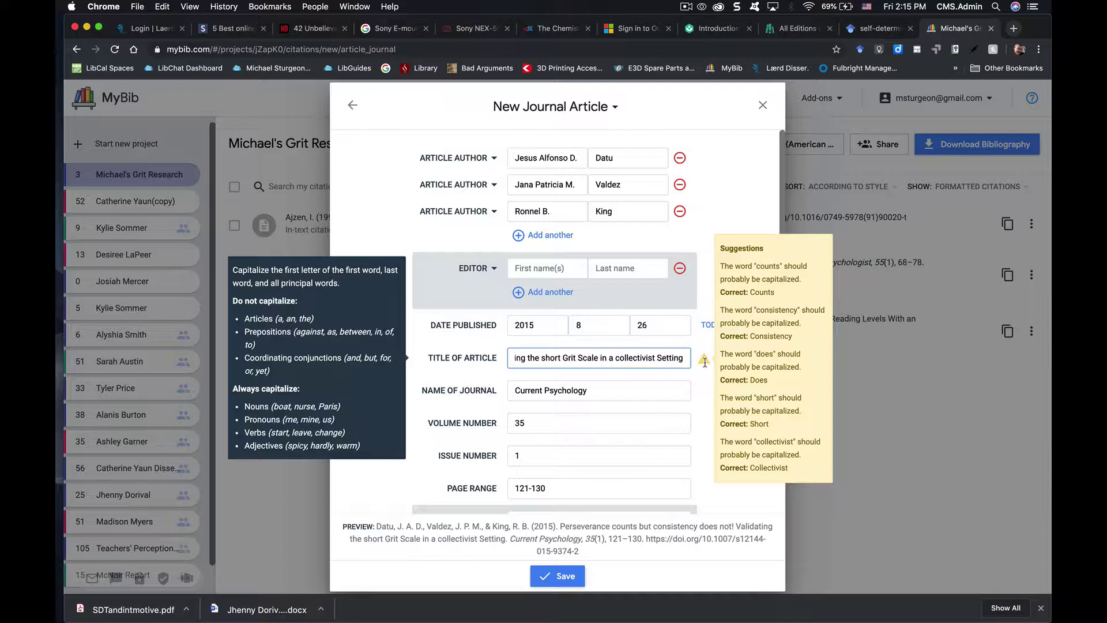
pyautogui.click(660, 358)
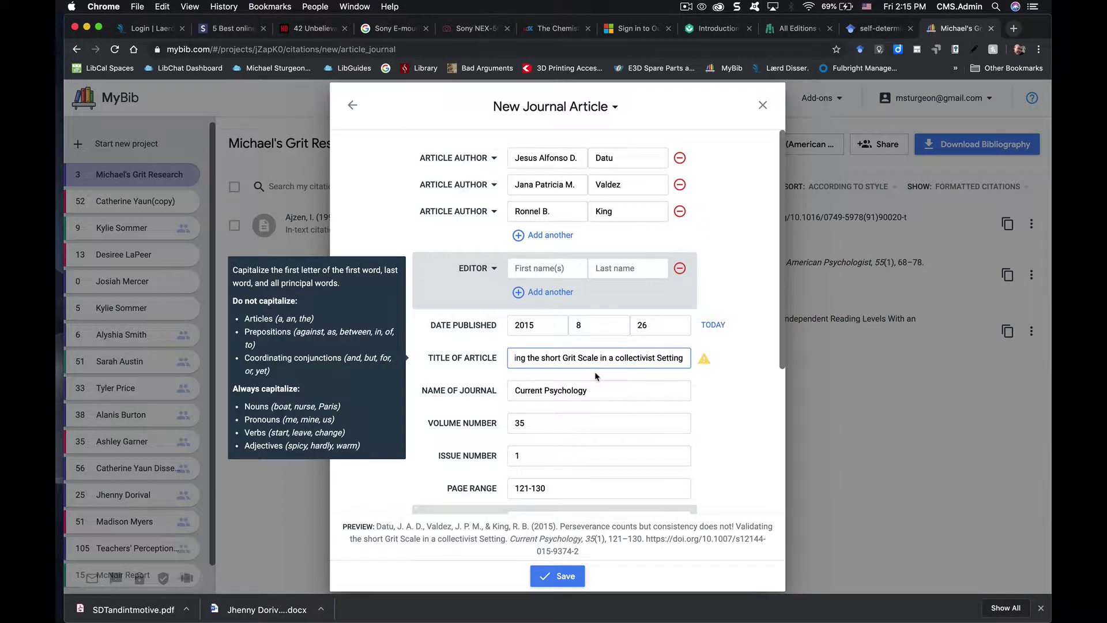
pyautogui.press('BackSpace')
pyautogui.write('s')
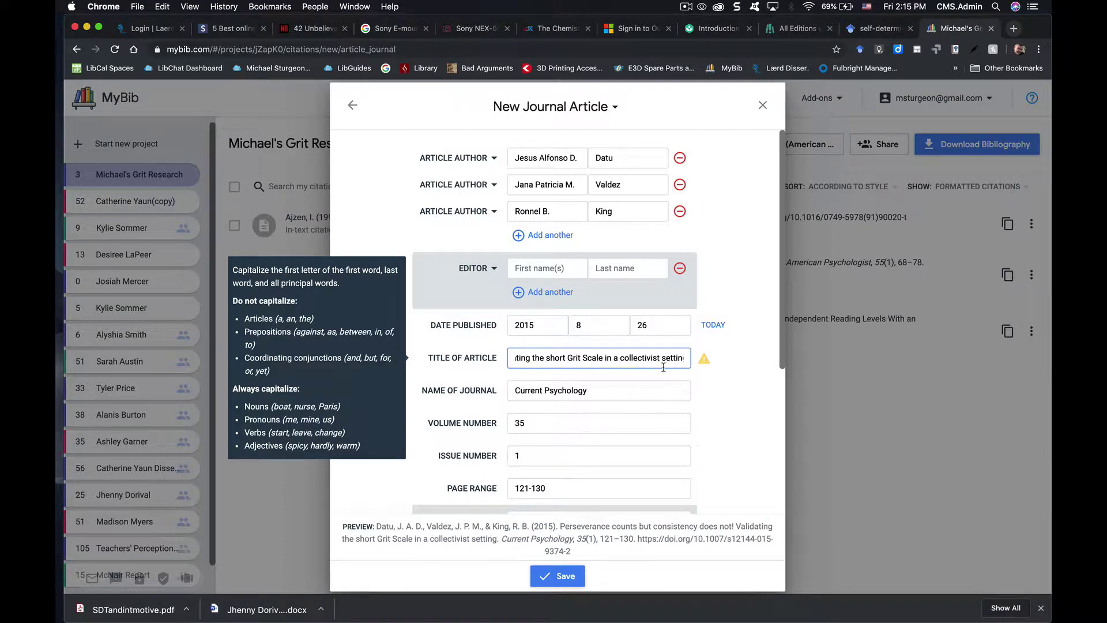
pyautogui.press('Right')
pyautogui.press('Right')
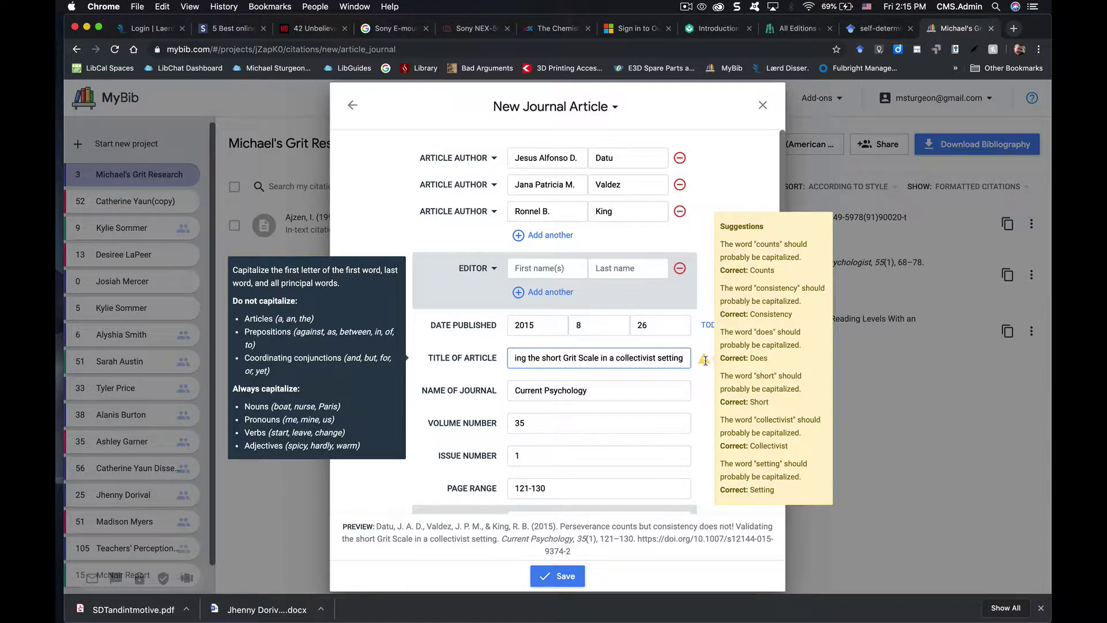
# - Restore the capital in "Short" so the title reads "Short Grit Scale", and save the citation to the project
pyautogui.click(751, 402)
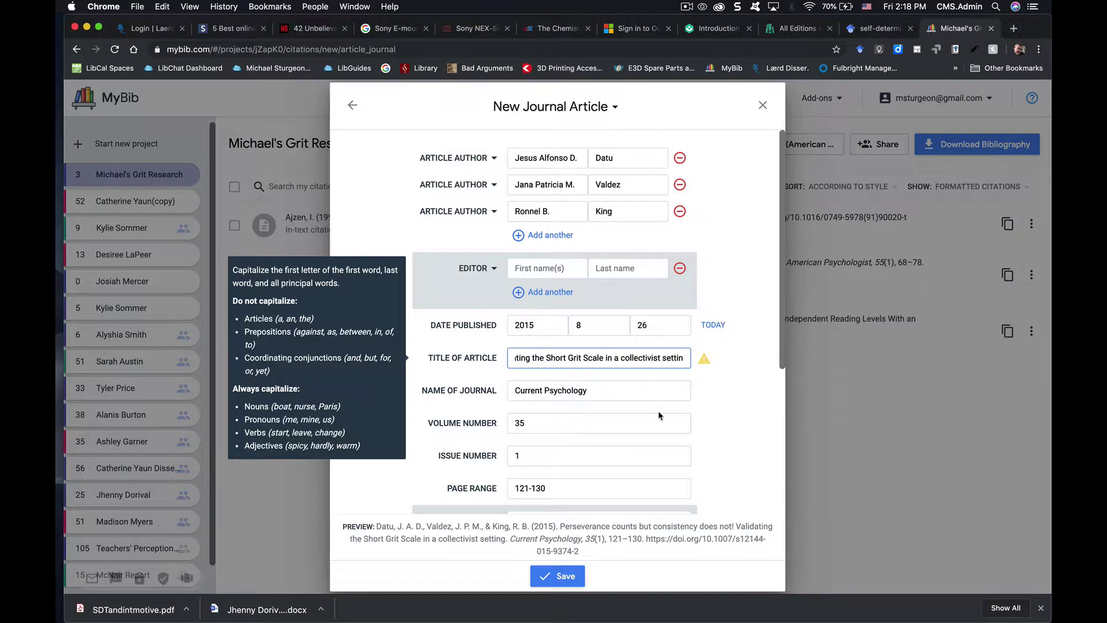
pyautogui.click(549, 361)
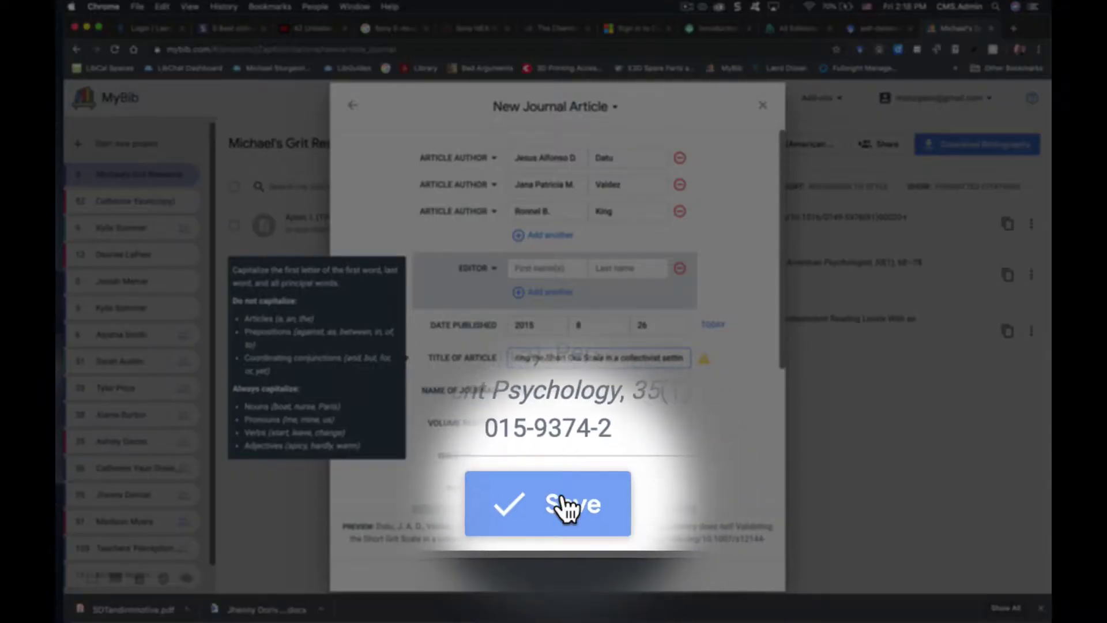
pyautogui.click(557, 575)
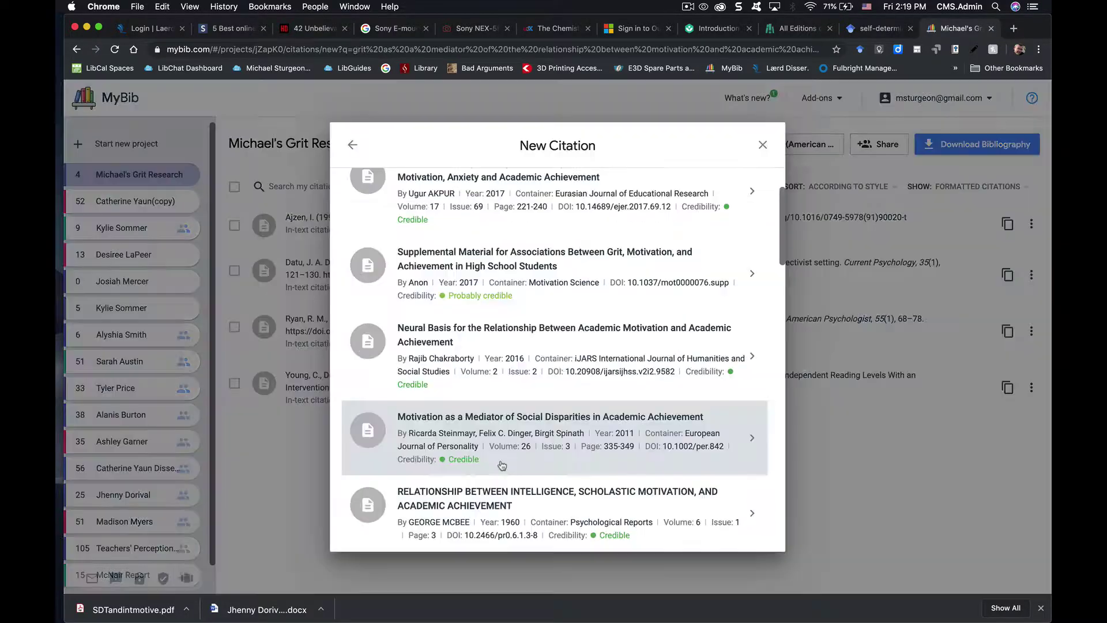
# - Look through the journal search results for the article titled "Grit as a mediator of the relationship between" motivation and academic achievement
pyautogui.scroll(-5, 501, 466)
pyautogui.scroll(-3, 502, 466)
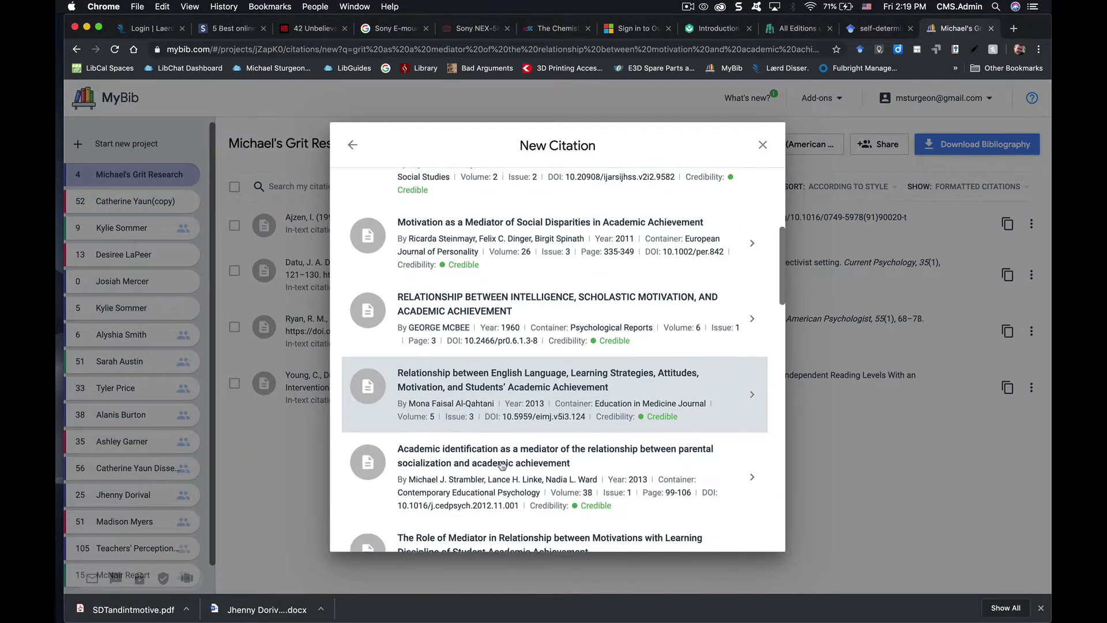
pyautogui.scroll(-3, 501, 465)
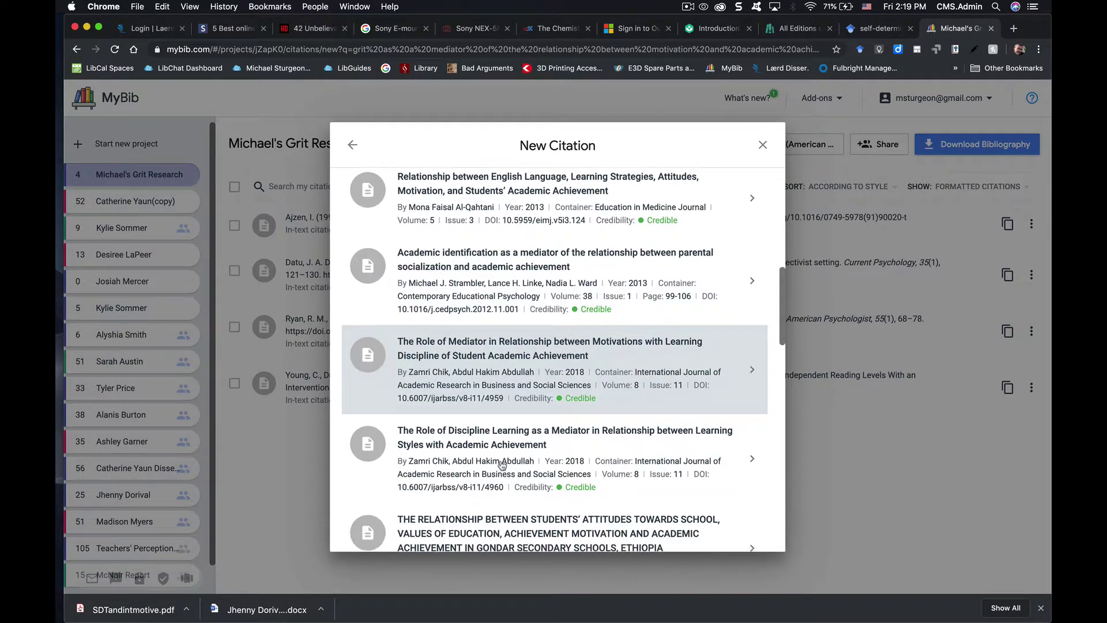
pyautogui.scroll(-3, 502, 466)
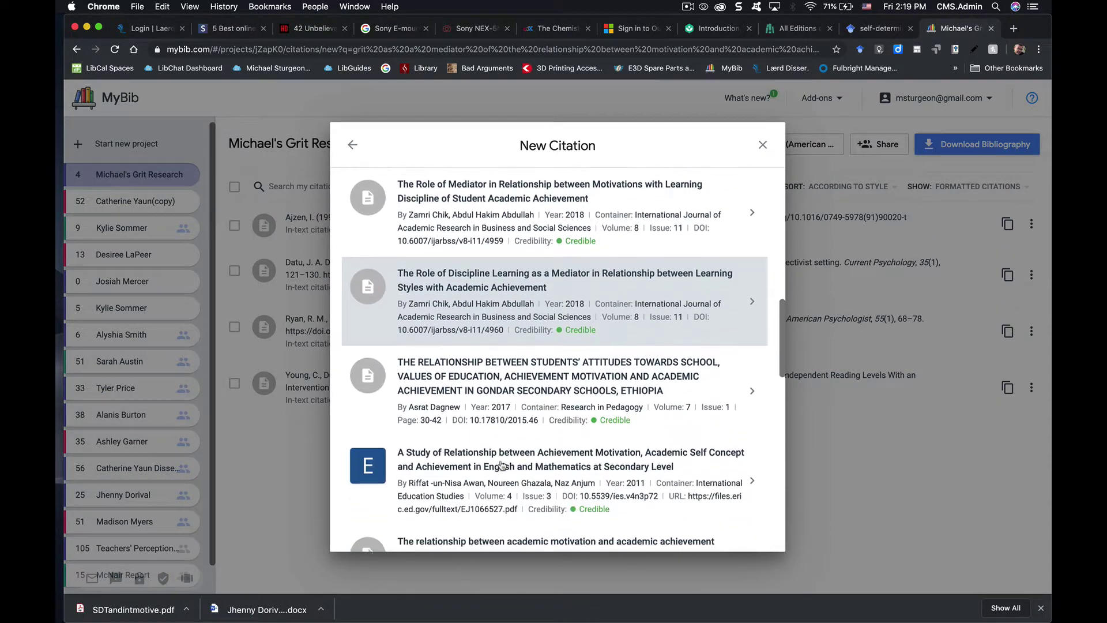
pyautogui.scroll(-4, 501, 464)
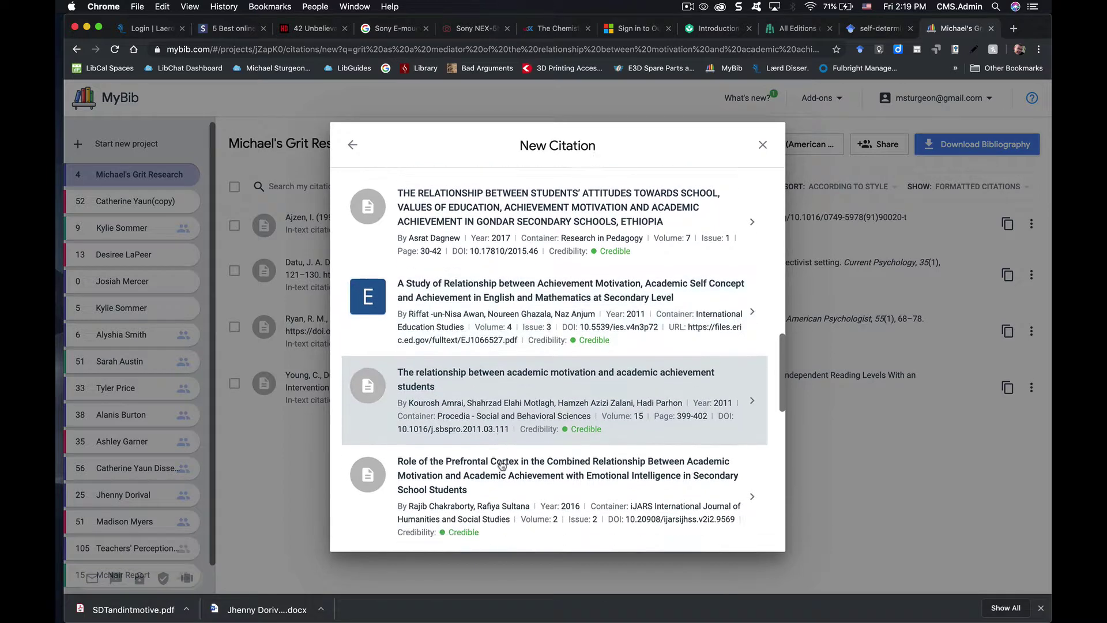
pyautogui.scroll(-1, 501, 465)
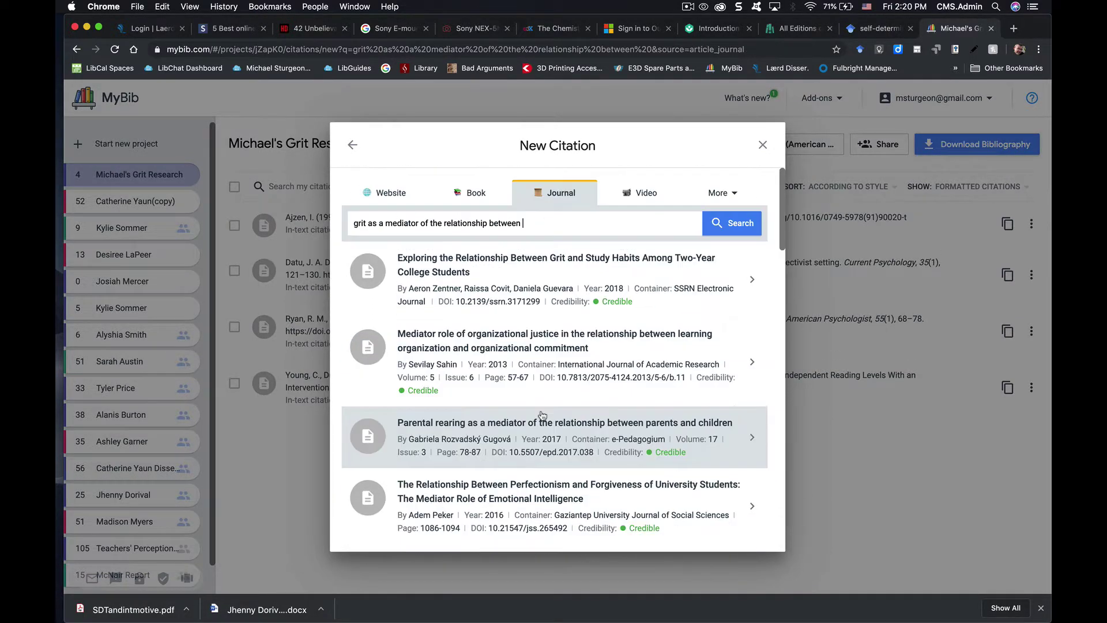
pyautogui.scroll(-3, 541, 414)
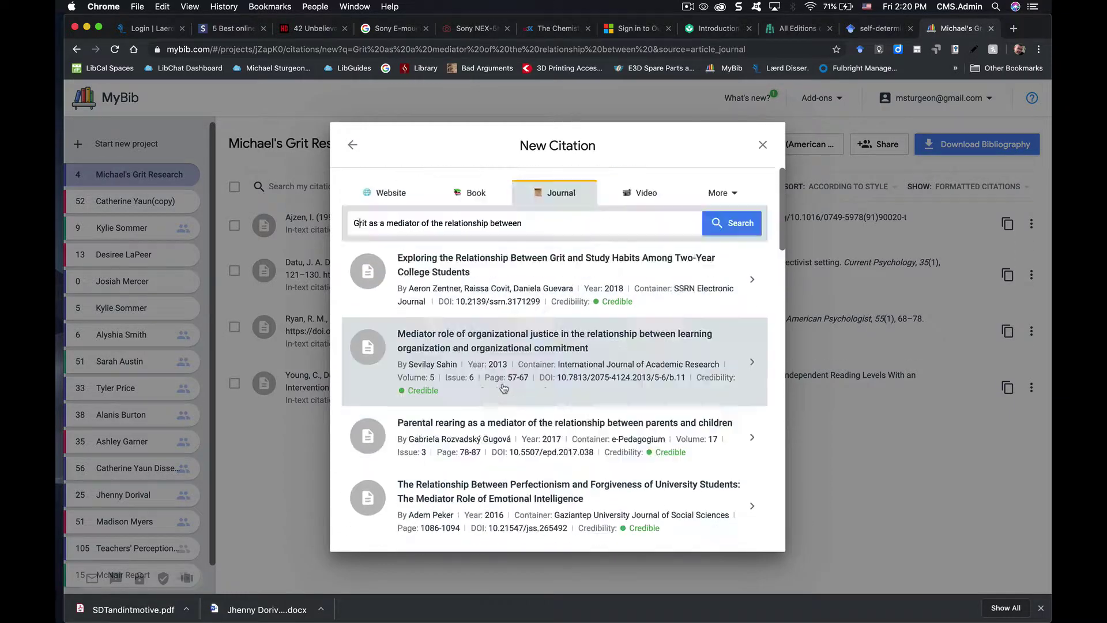
pyautogui.scroll(-10, 503, 388)
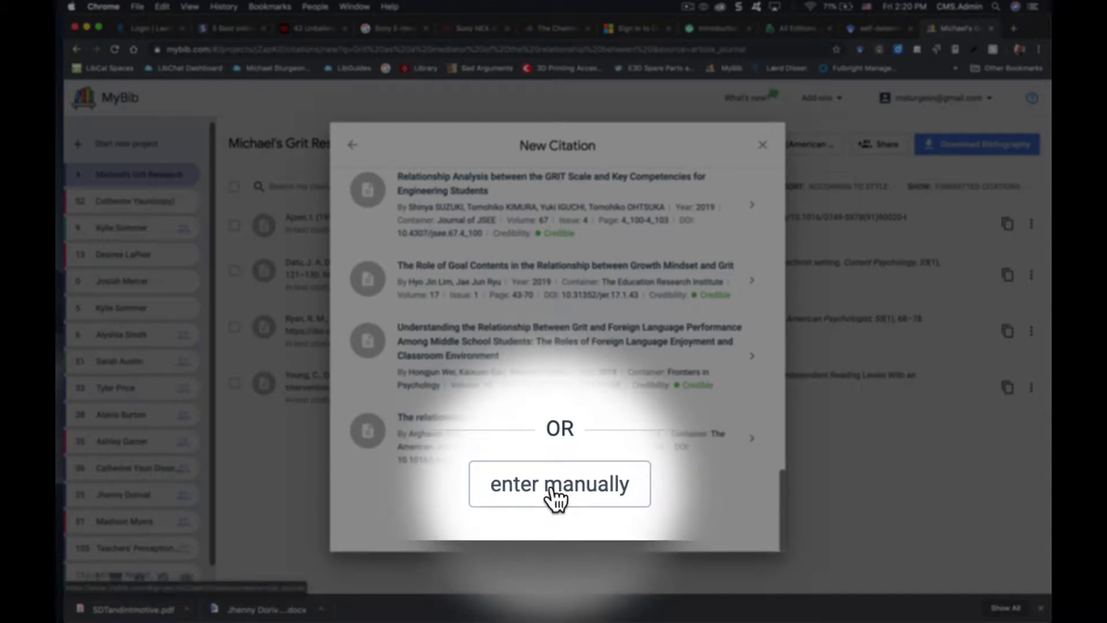
# - Switch the new journal citation to manual entry and fill in the first author's first initial and last name
pyautogui.click(551, 487)
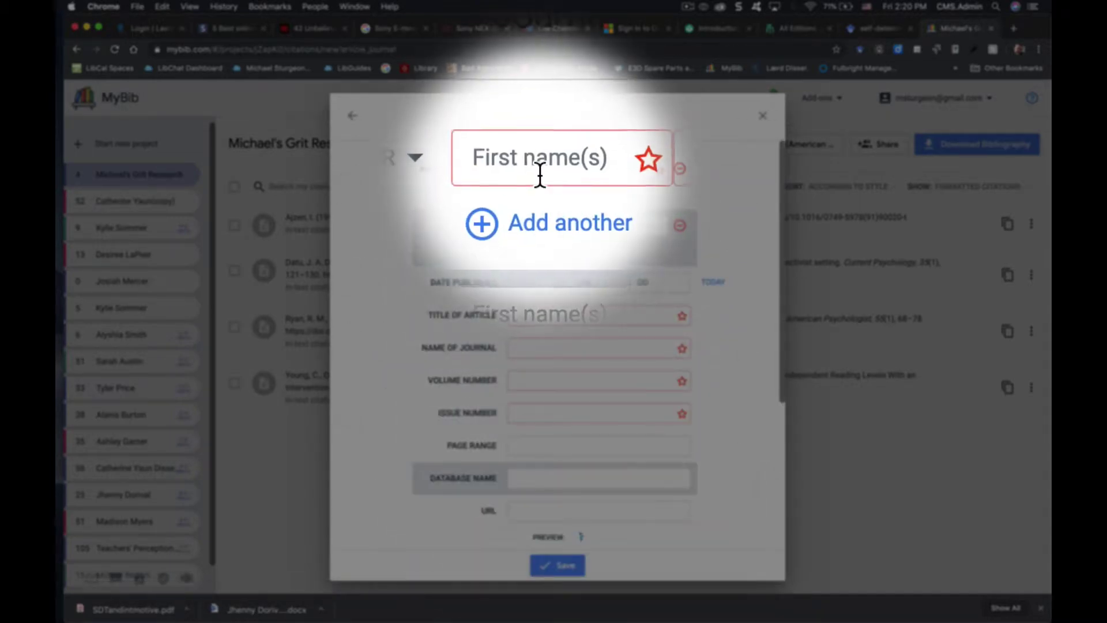
pyautogui.click(536, 168)
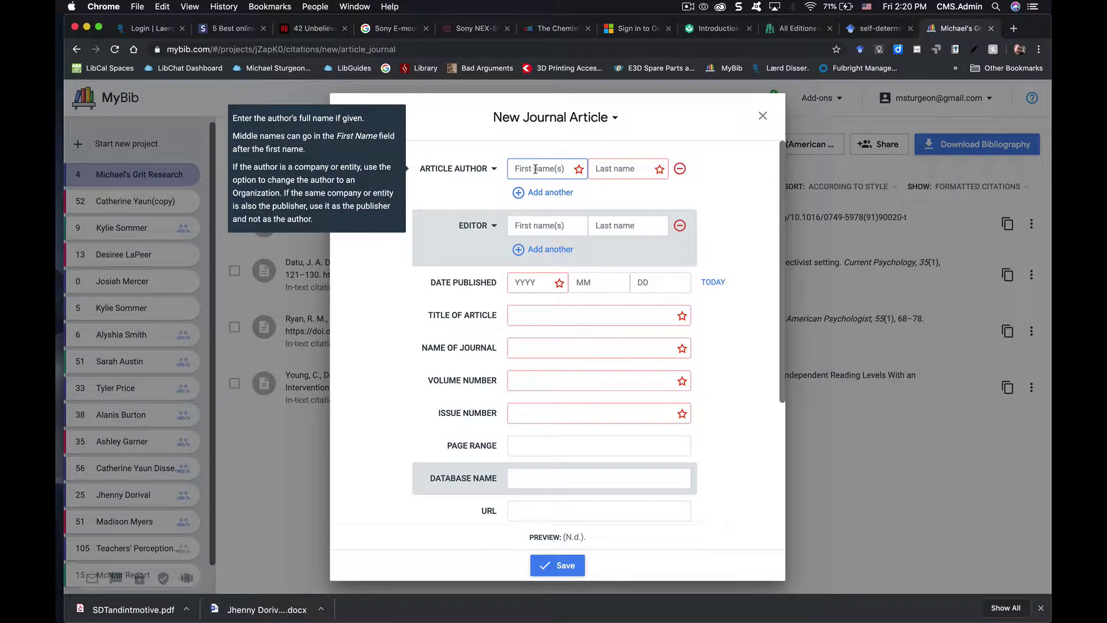
pyautogui.write('M.')
pyautogui.click(615, 168)
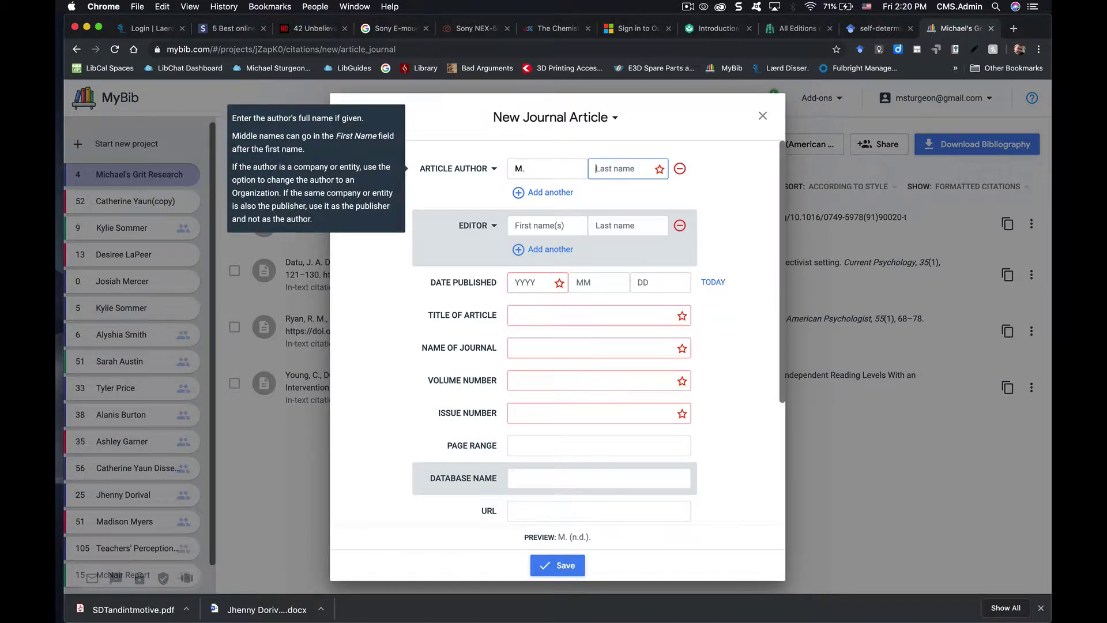
pyautogui.write('Reraki')
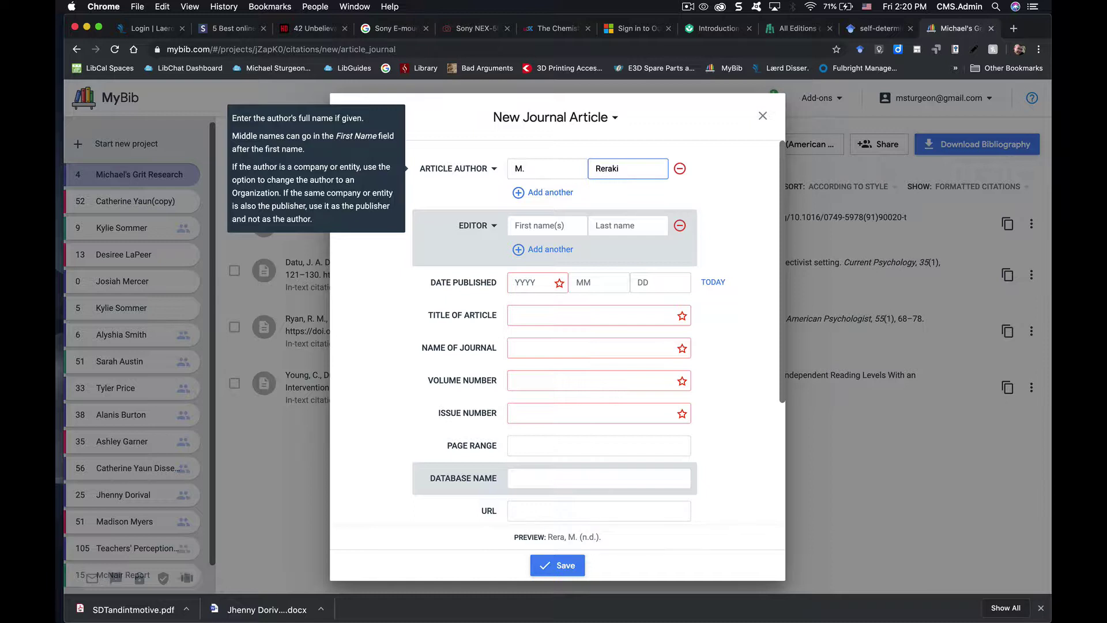
# - Add a second article author and fill in that author's first initial and last name
pyautogui.click(522, 194)
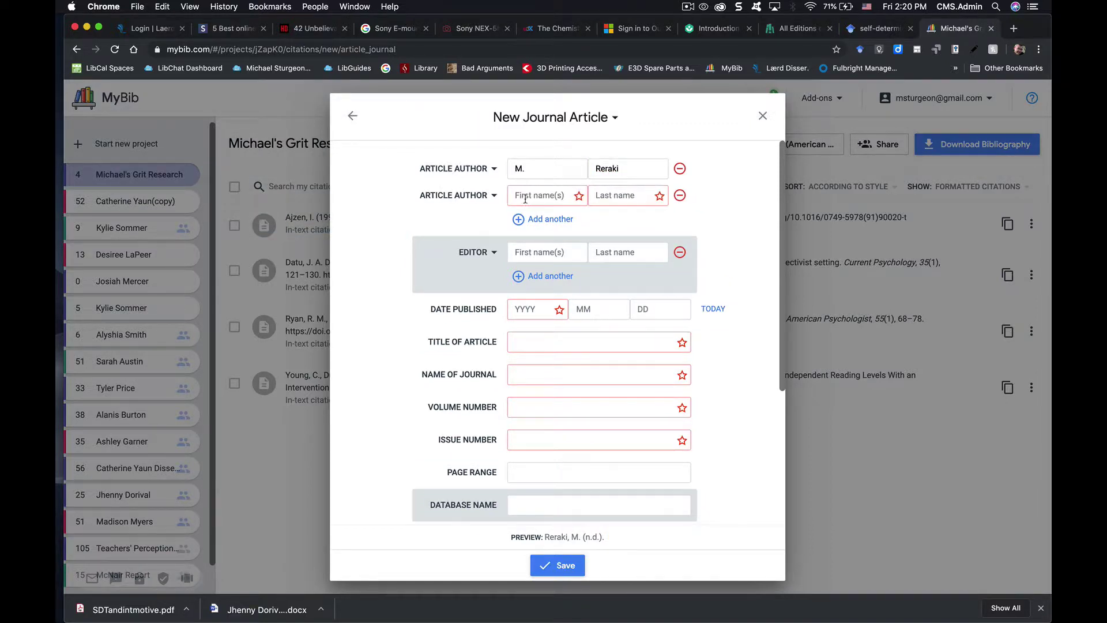
pyautogui.click(525, 197)
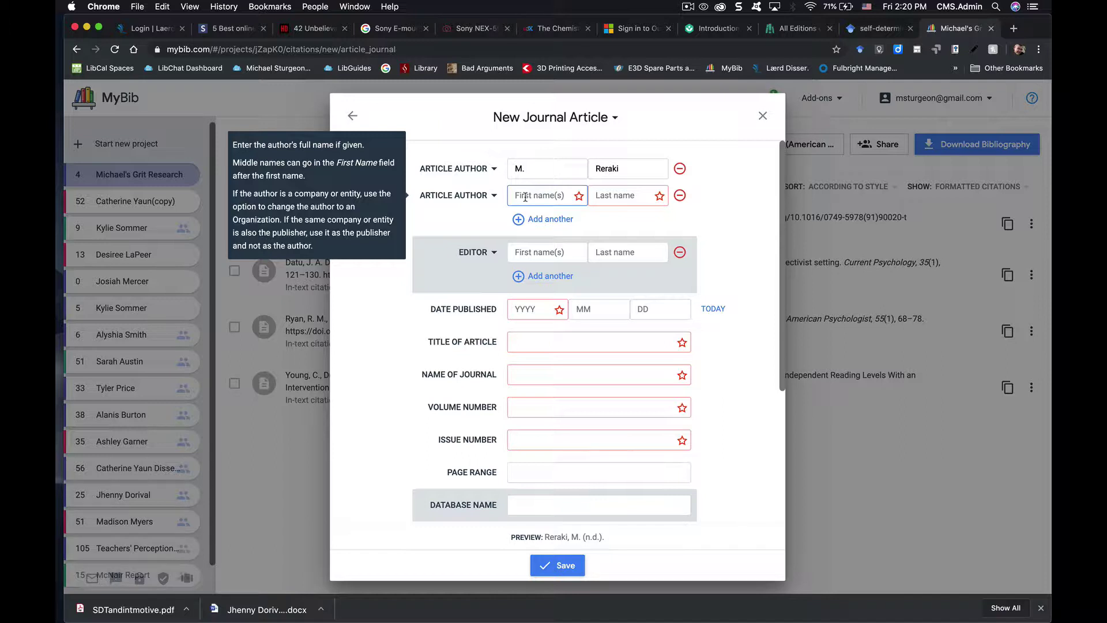
pyautogui.write('I.')
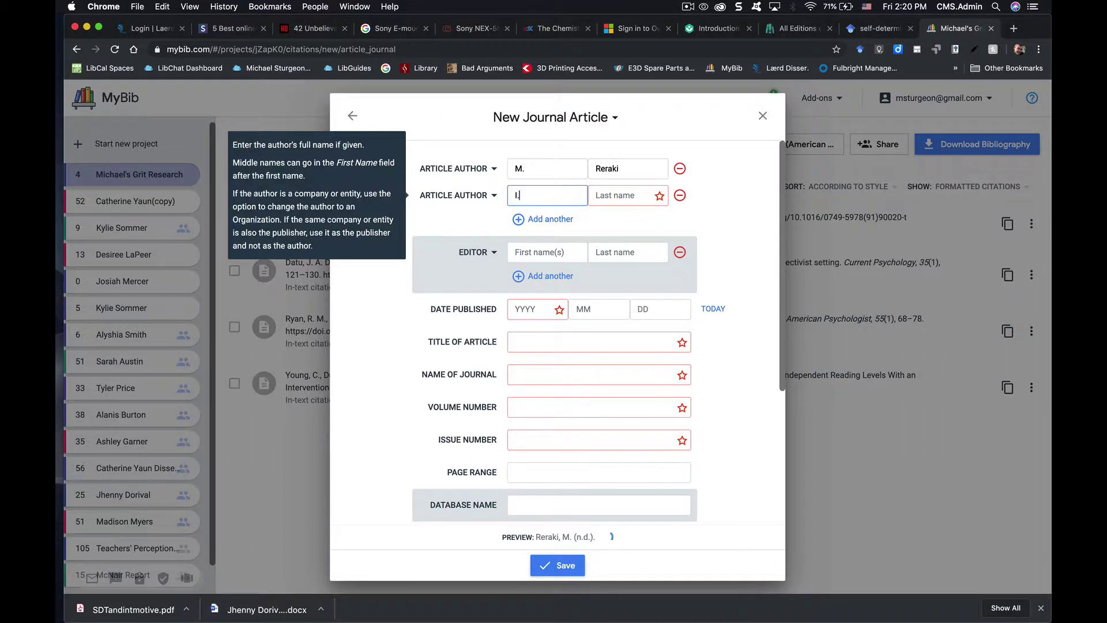
pyautogui.press('Tab')
pyautogui.write('C')
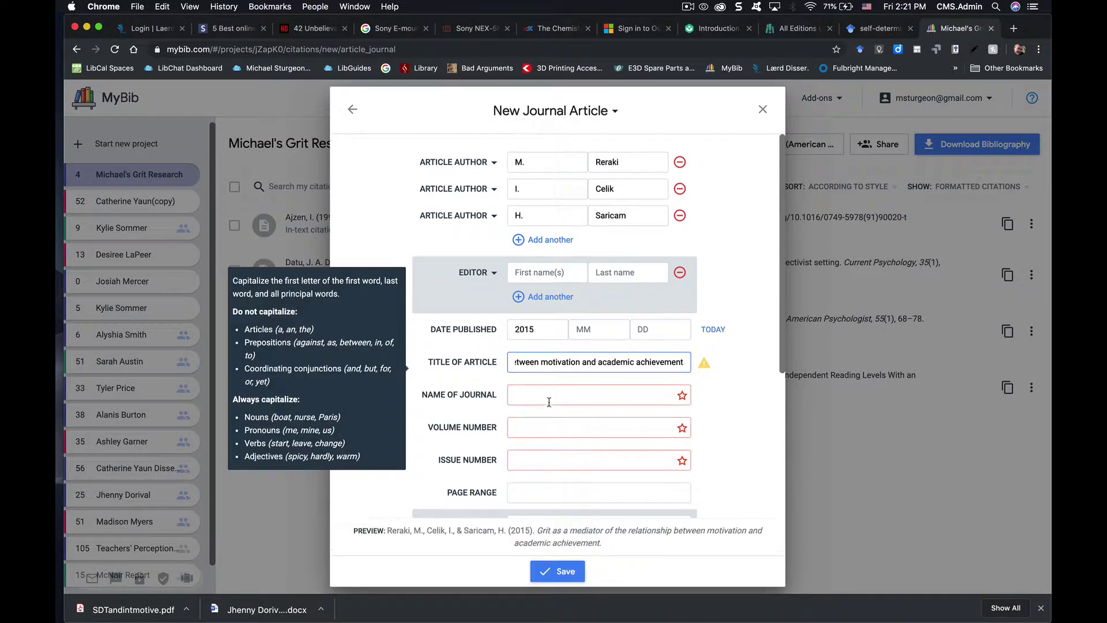
# - Enter the journal "Ozean Journal of Social Science", volume 8, issue 1, and page range 19-32, and save the citation
pyautogui.click(543, 393)
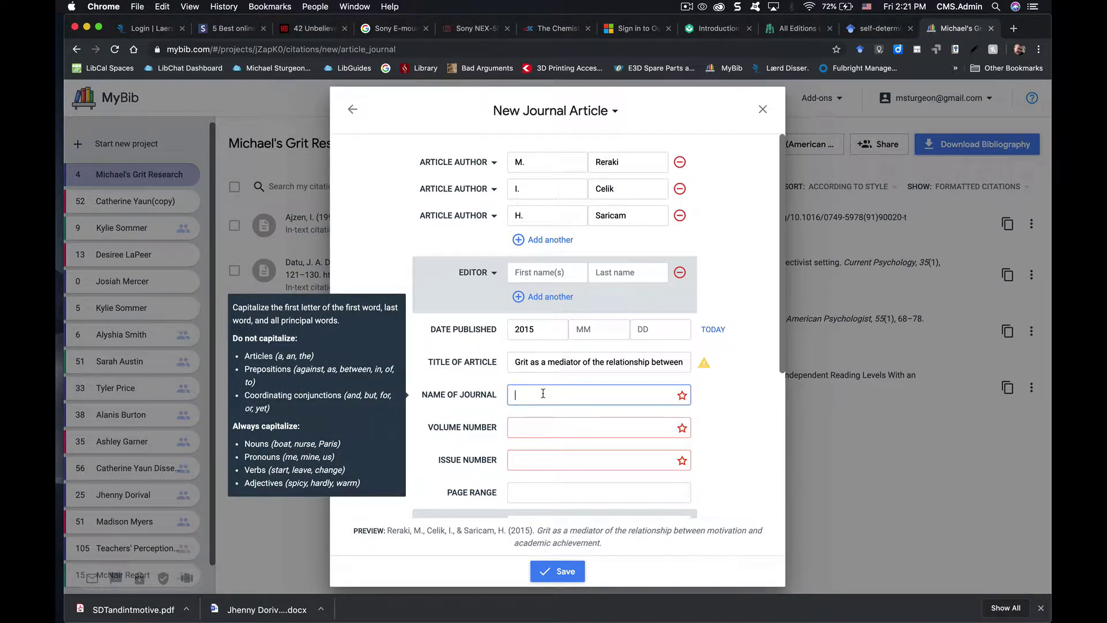
pyautogui.write('Ozean Journal of Social Science')
pyautogui.click(538, 428)
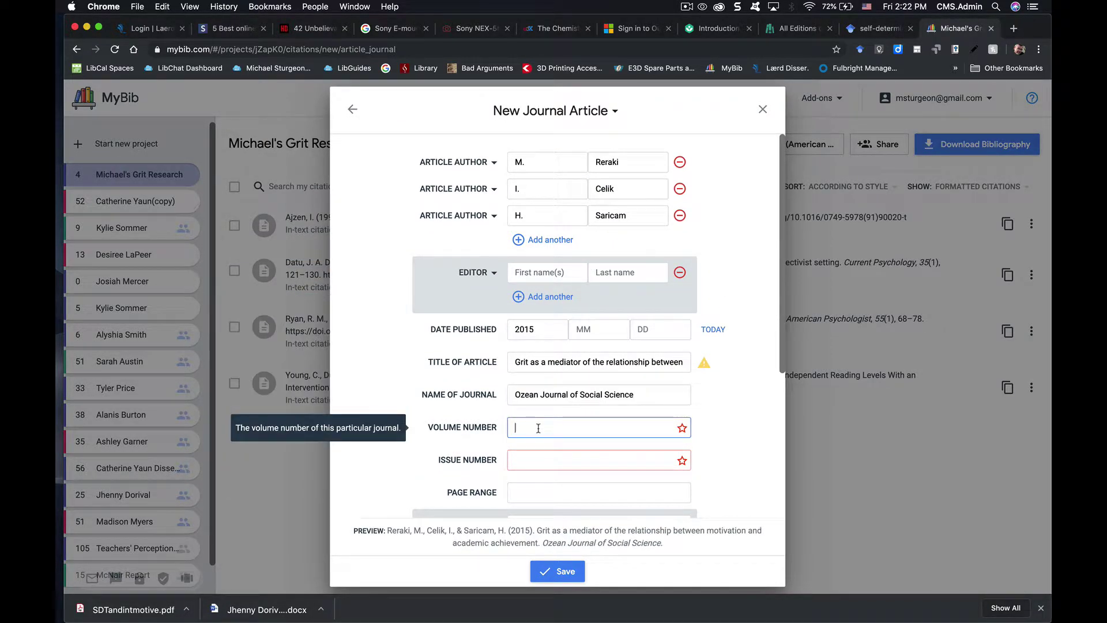
pyautogui.write('8')
pyautogui.click(533, 464)
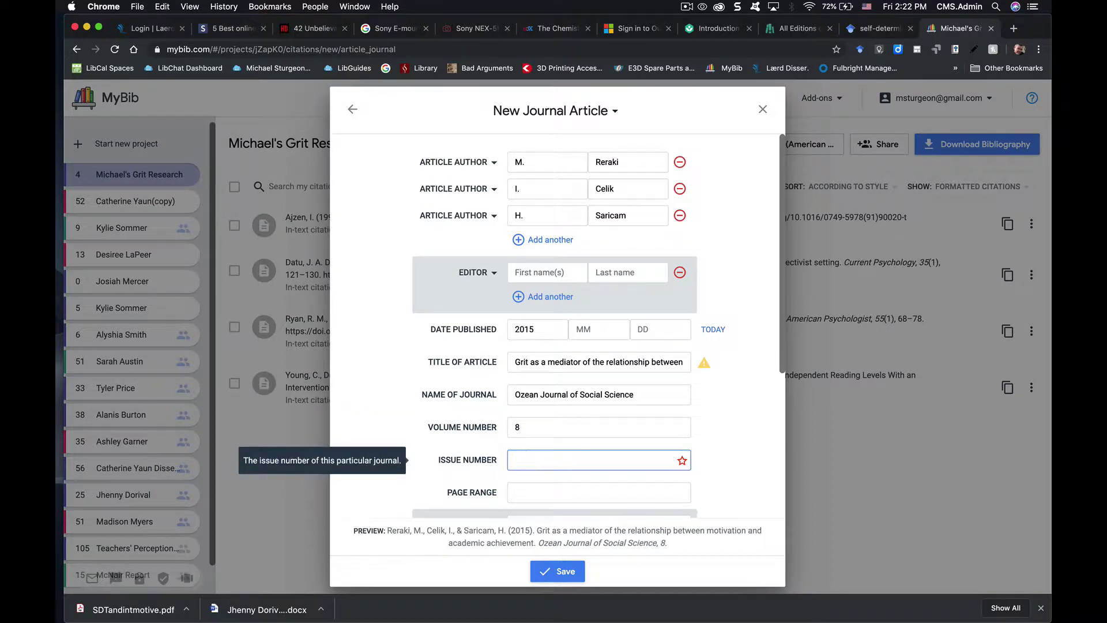
pyautogui.write('1')
pyautogui.click(533, 494)
pyautogui.write('19-32')
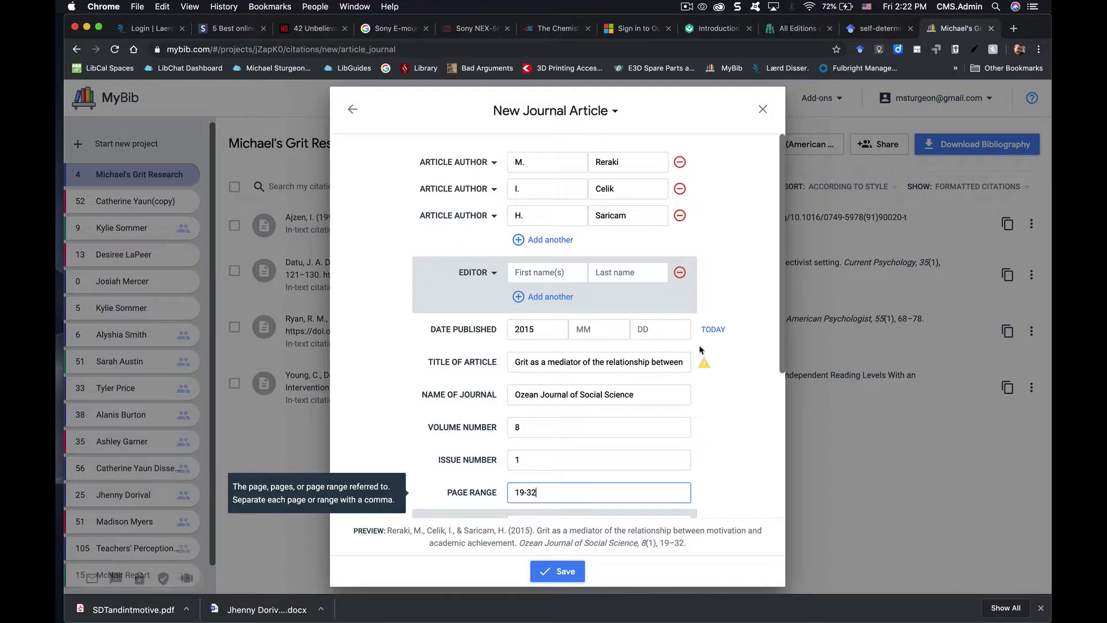
pyautogui.moveTo(703, 365)
pyautogui.click(565, 573)
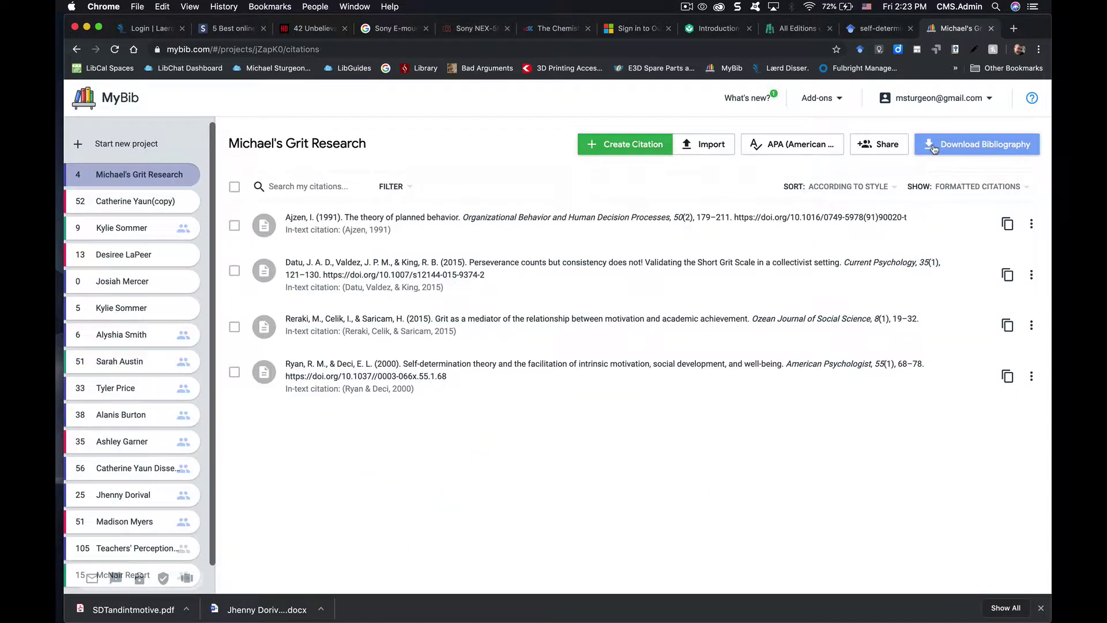
# - Export the project's bibliography for Zotero as an RIS file on the Desktop, and close the download options
pyautogui.click(934, 148)
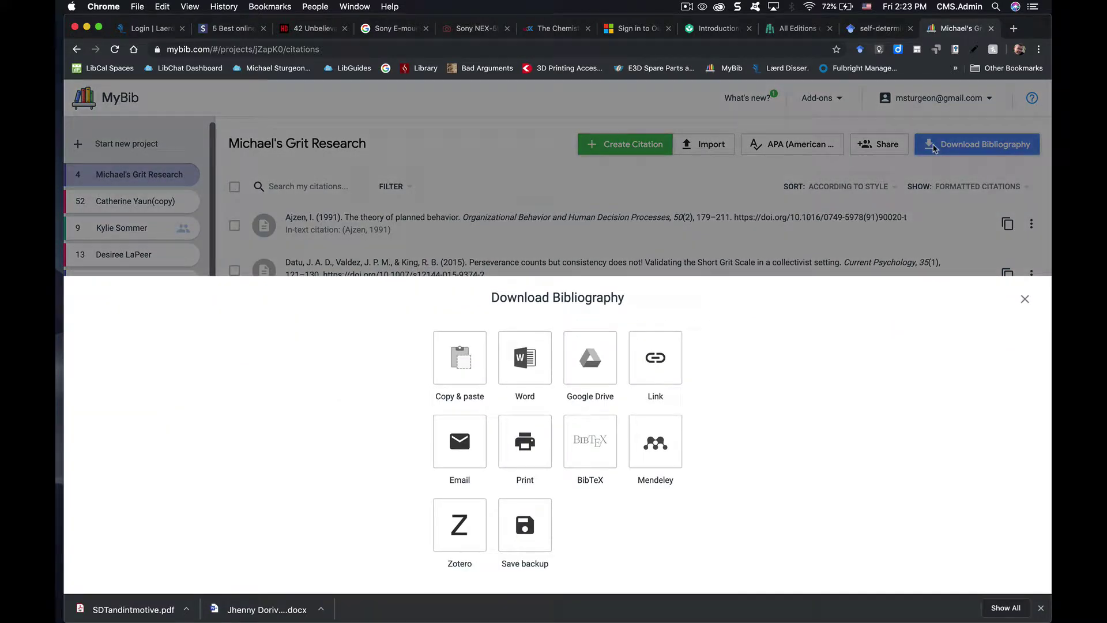
pyautogui.click(457, 528)
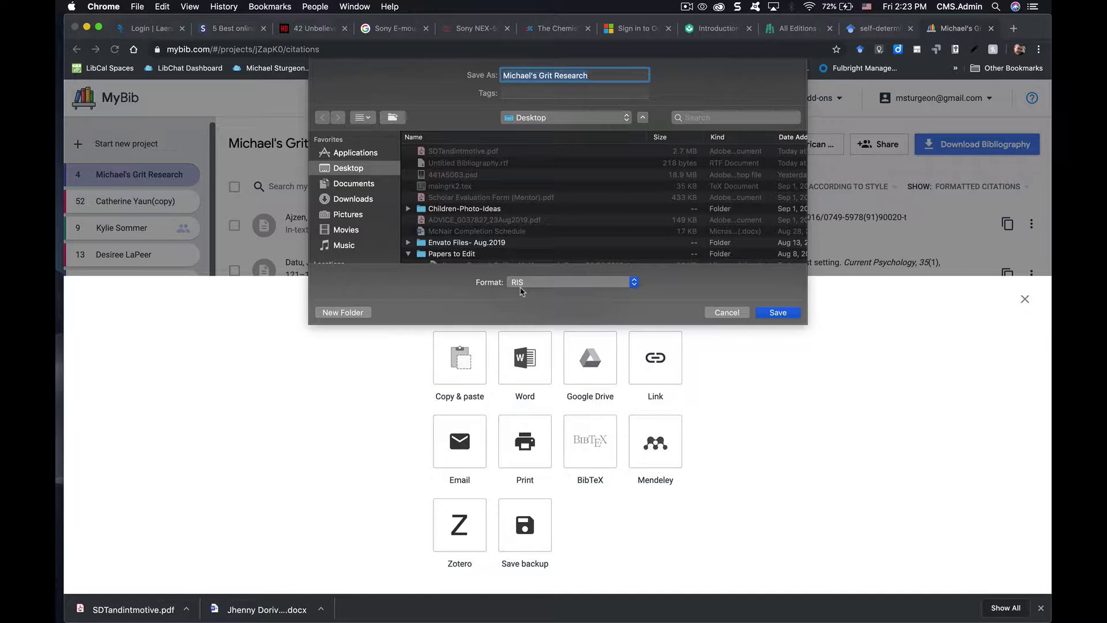
pyautogui.click(776, 312)
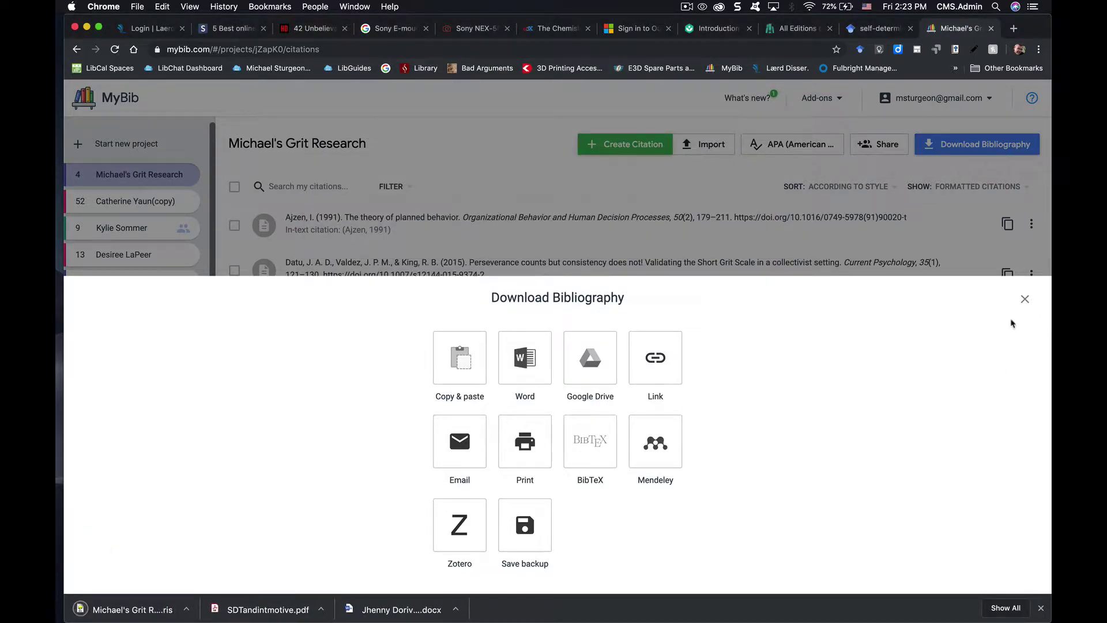
pyautogui.click(1024, 298)
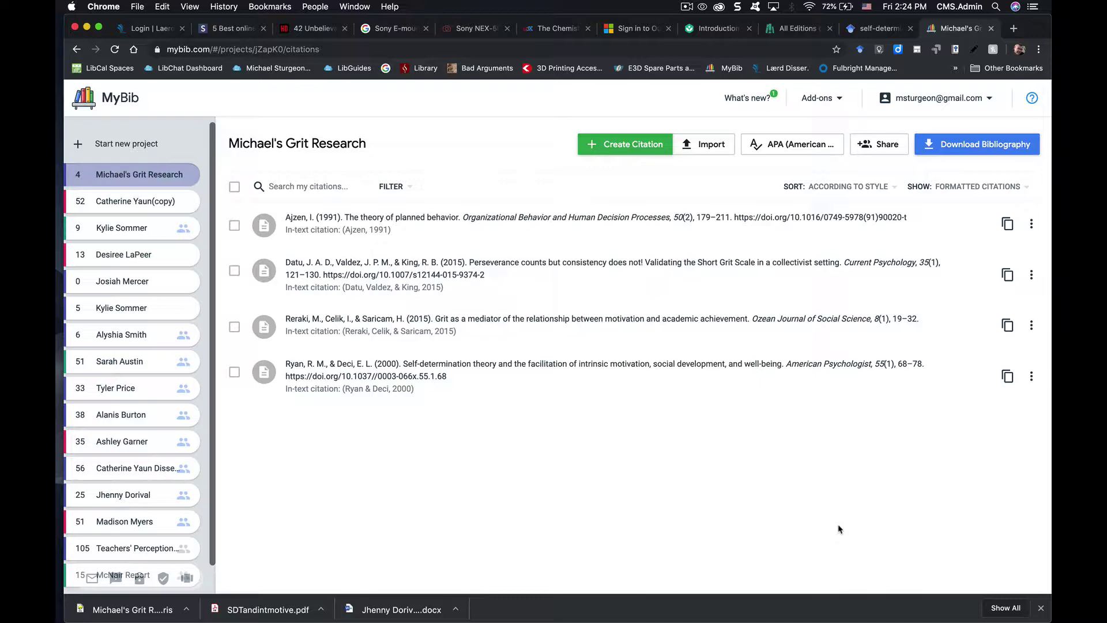
# - Switch to Zotero and create a collection named "grit research" in My Library
pyautogui.hotkey('ctrl', 'Right')
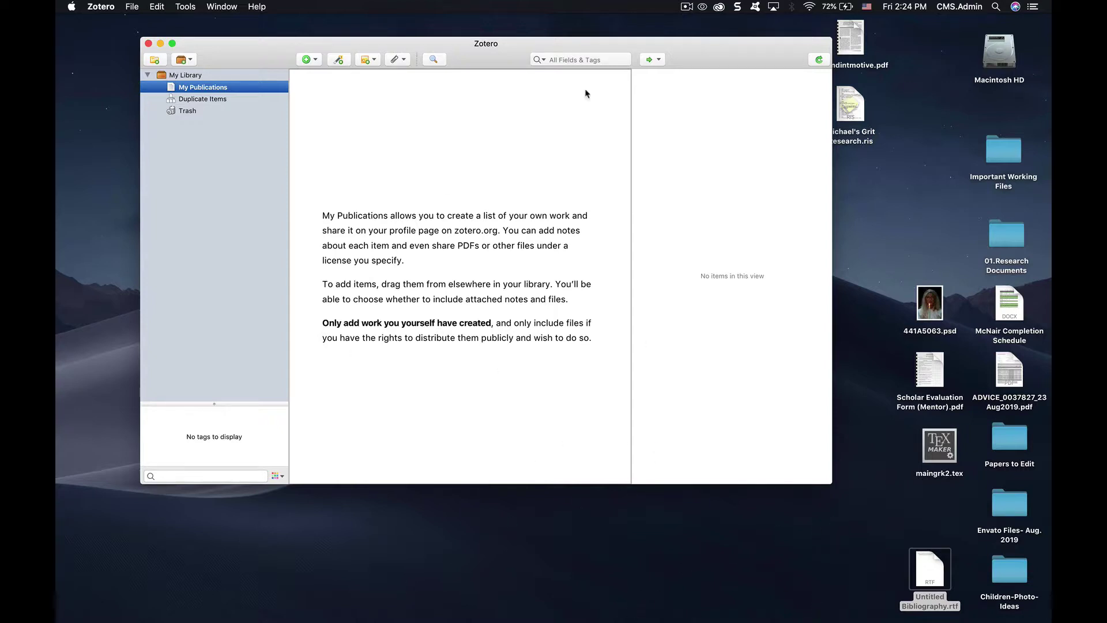
pyautogui.click(155, 62)
pyautogui.click(155, 65)
pyautogui.click(155, 64)
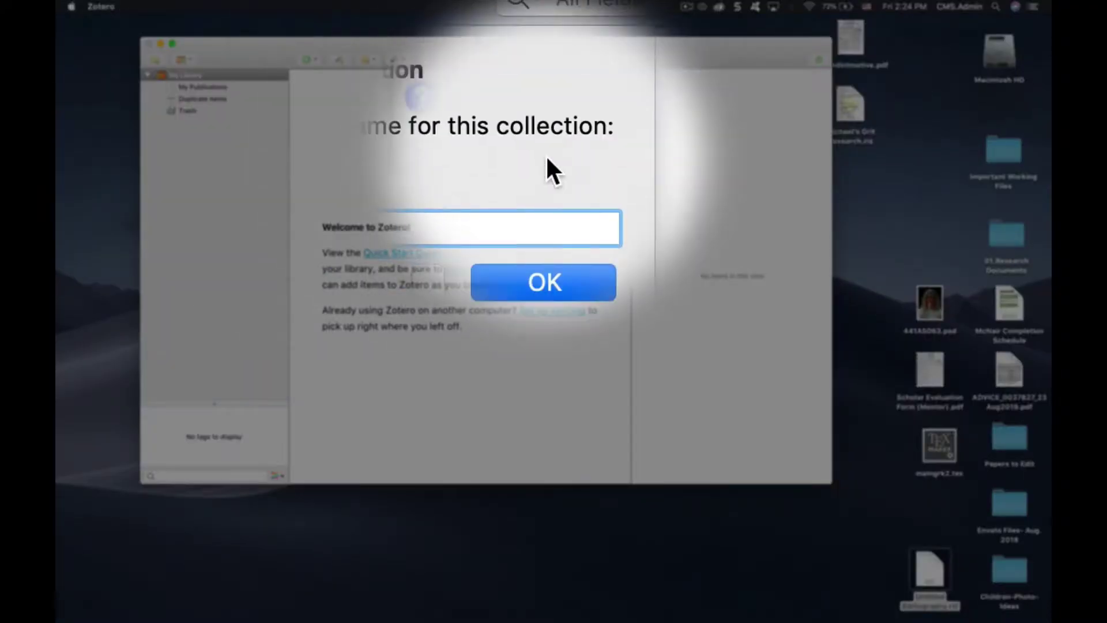
pyautogui.press('BackSpace')
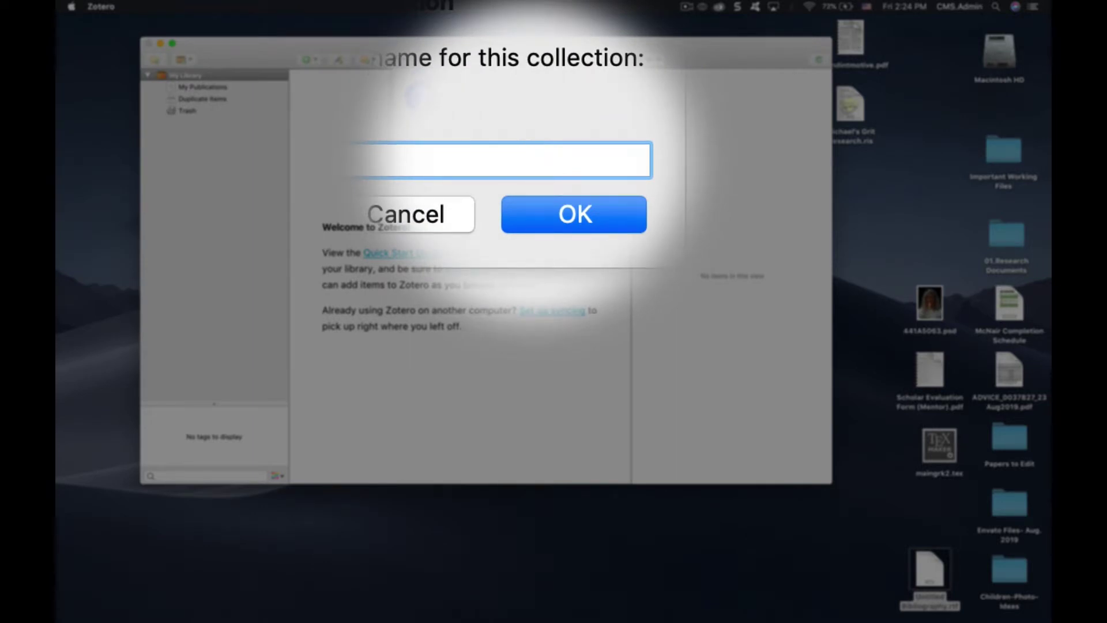
pyautogui.write('grit research')
pyautogui.press('Return')
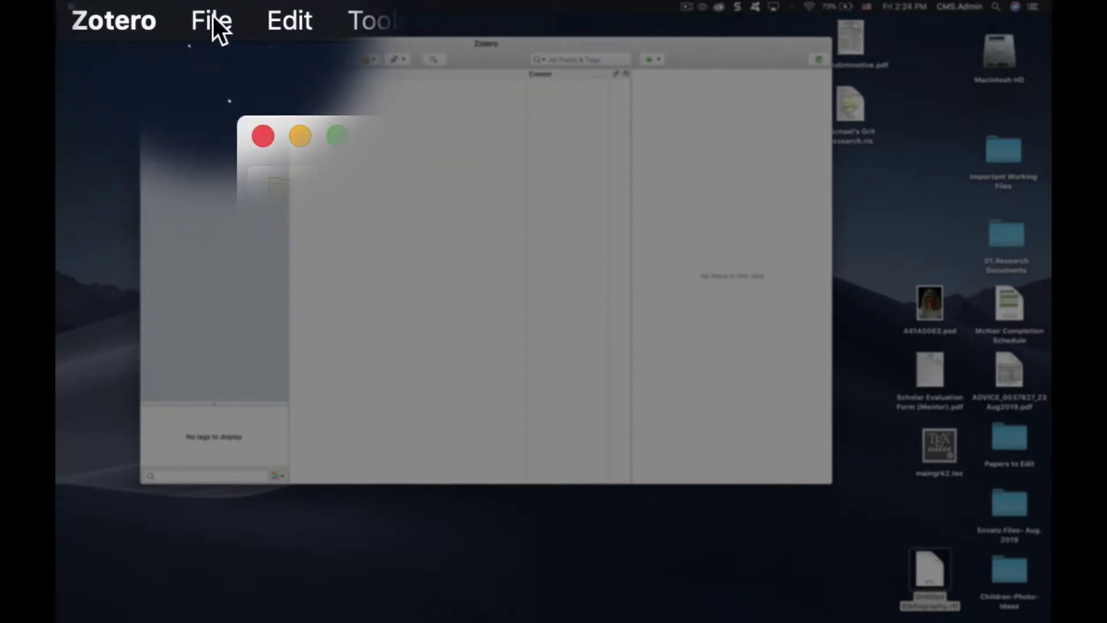
# - Import the exported RIS file from the Desktop into a new collection, copying files to the Zotero storage folder
pyautogui.click(213, 17)
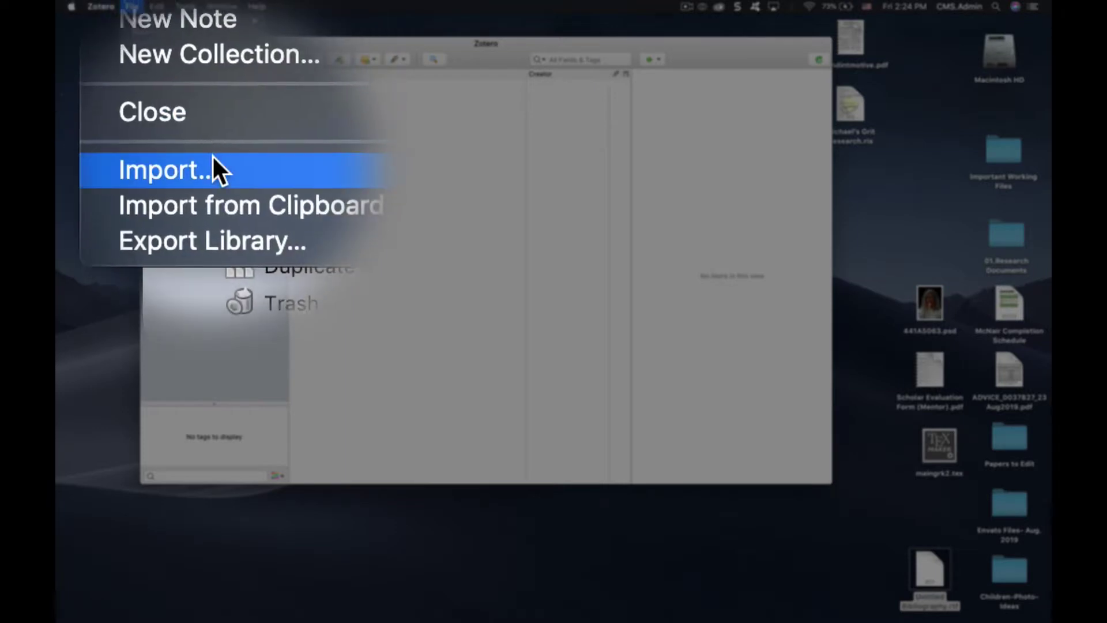
pyautogui.click(212, 156)
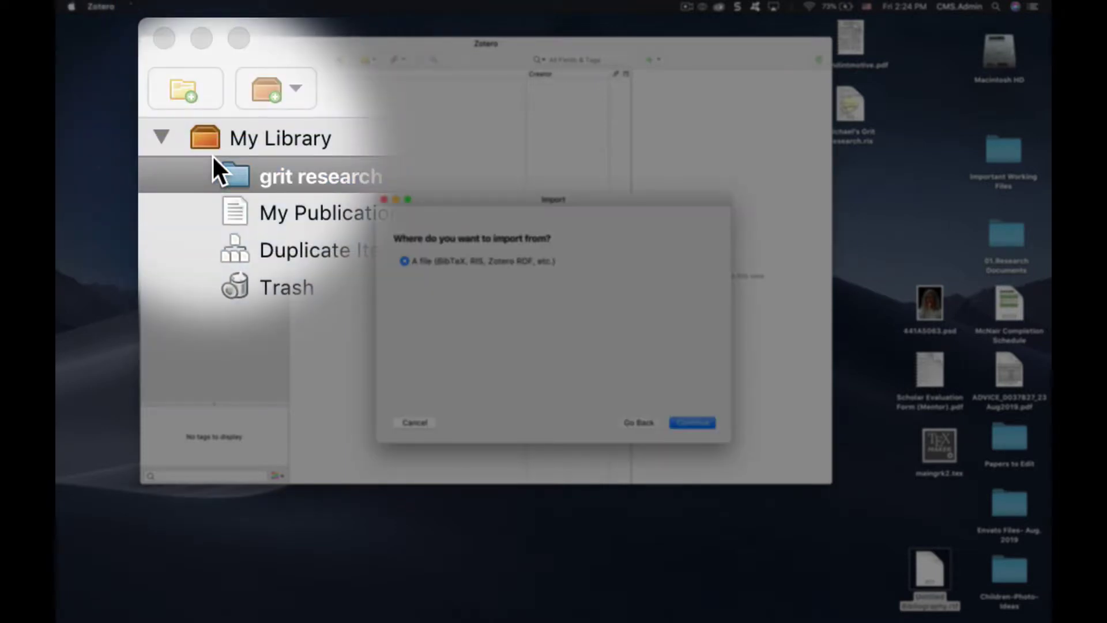
pyautogui.click(685, 422)
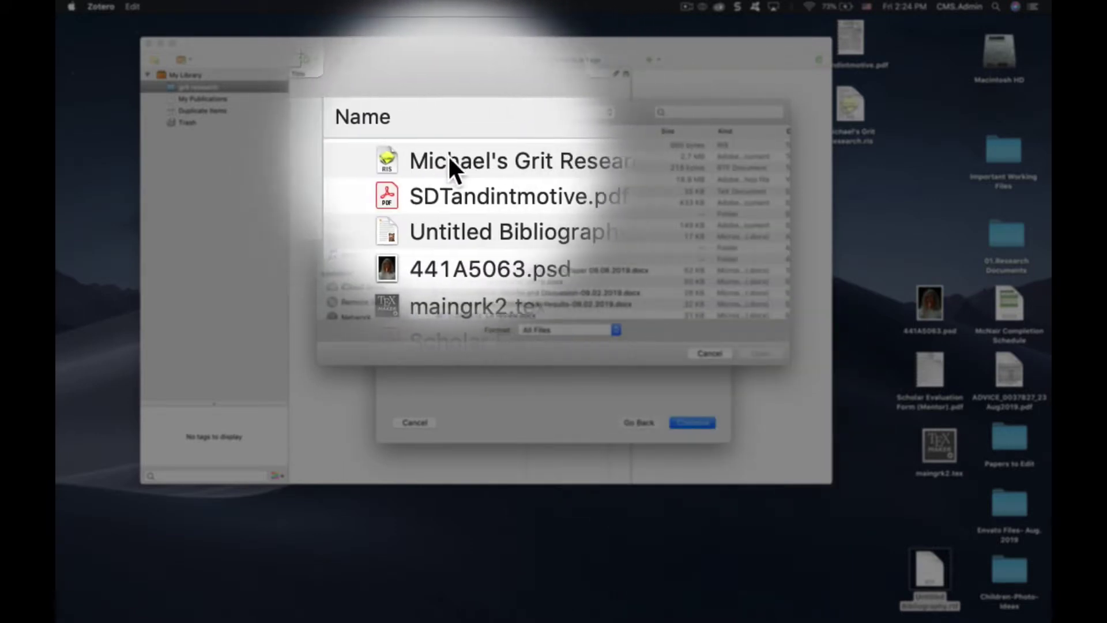
pyautogui.click(500, 155)
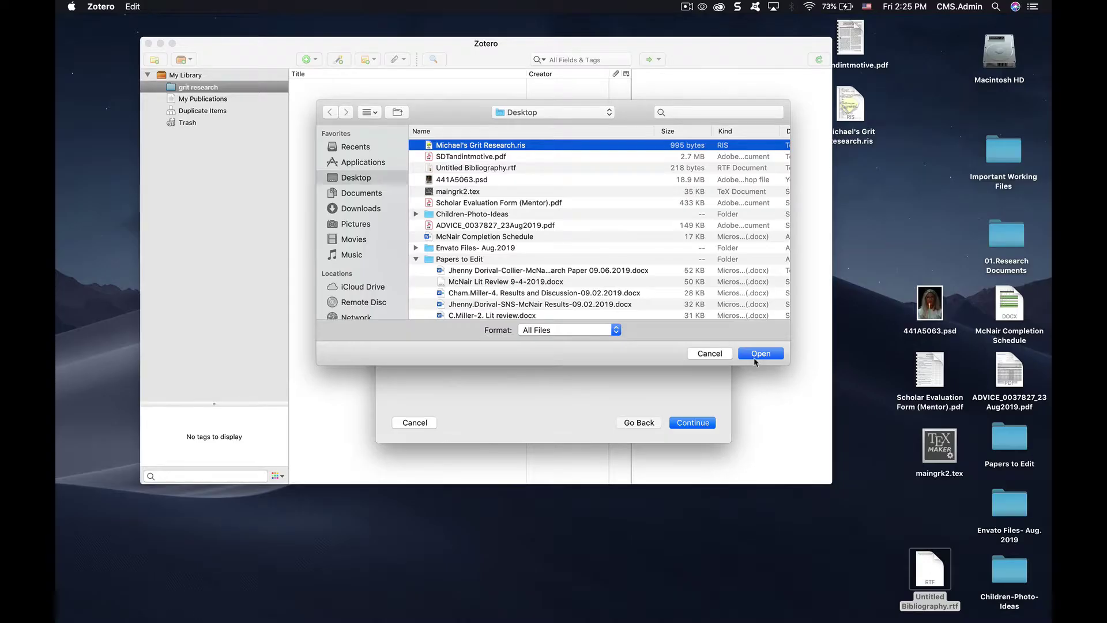
pyautogui.click(757, 356)
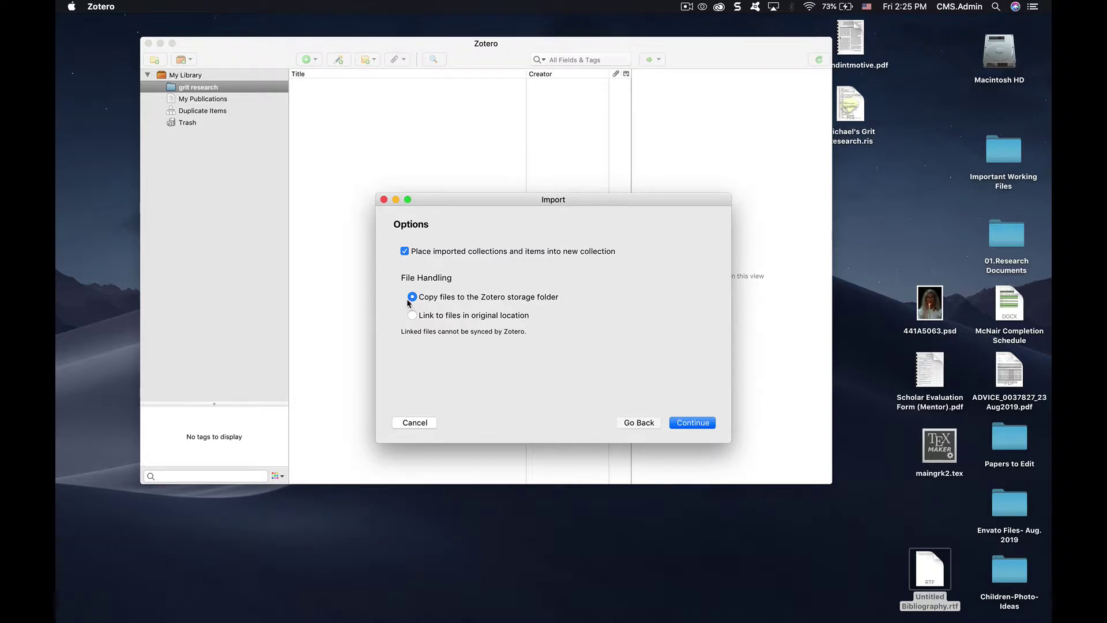
pyautogui.click(696, 424)
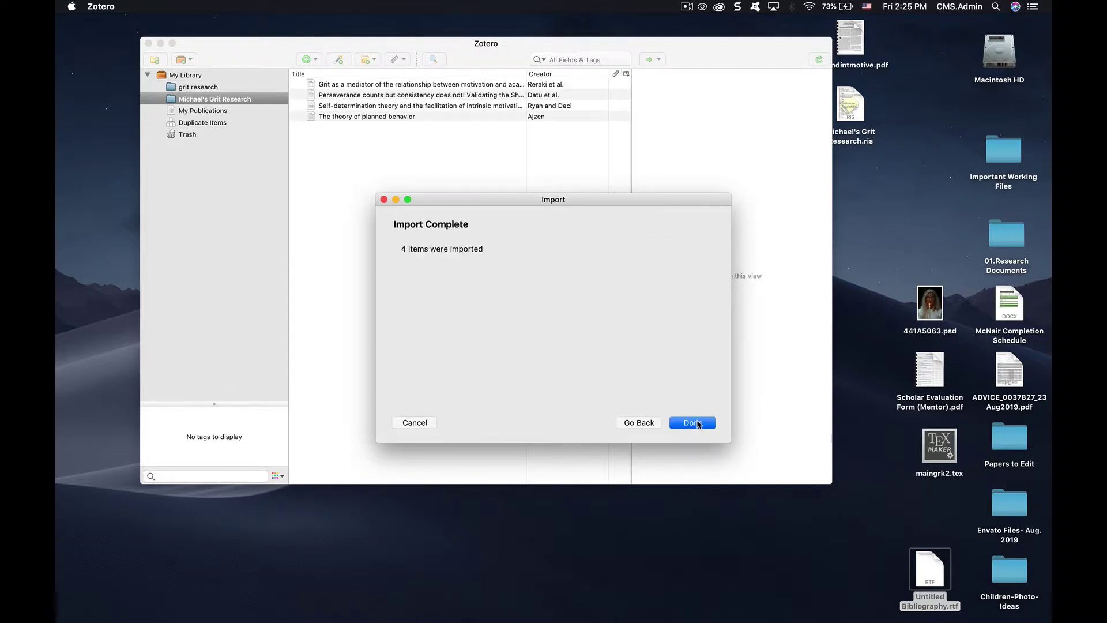
pyautogui.click(692, 424)
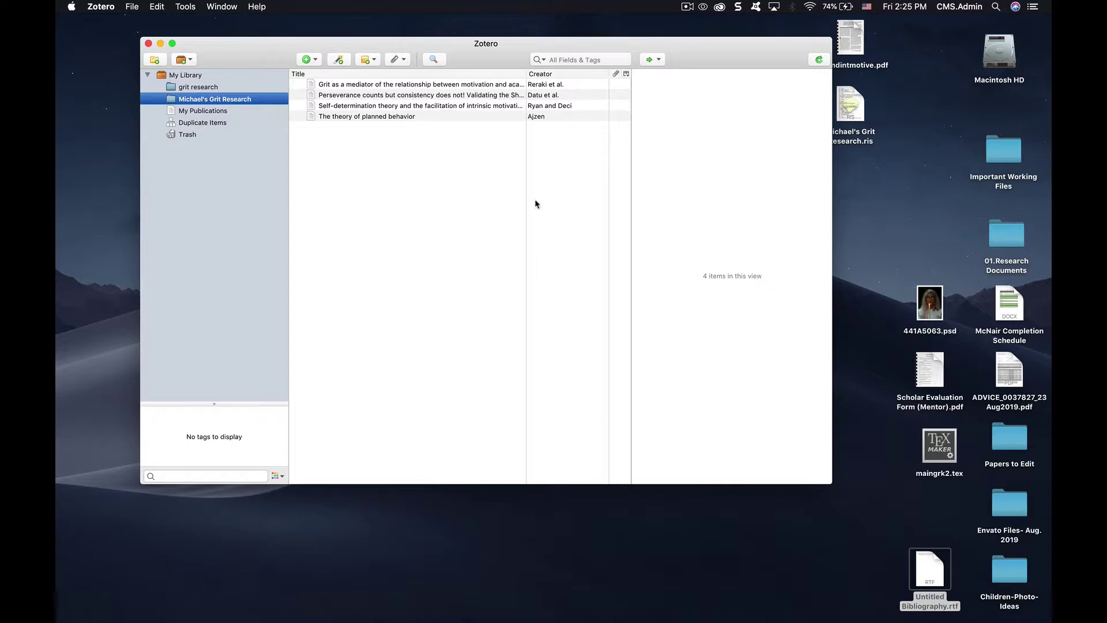
# - Create a blank document in Word and write "This paper is about Grit and the matter of intrinsic-motivation. According"
pyautogui.moveTo(536, 619)
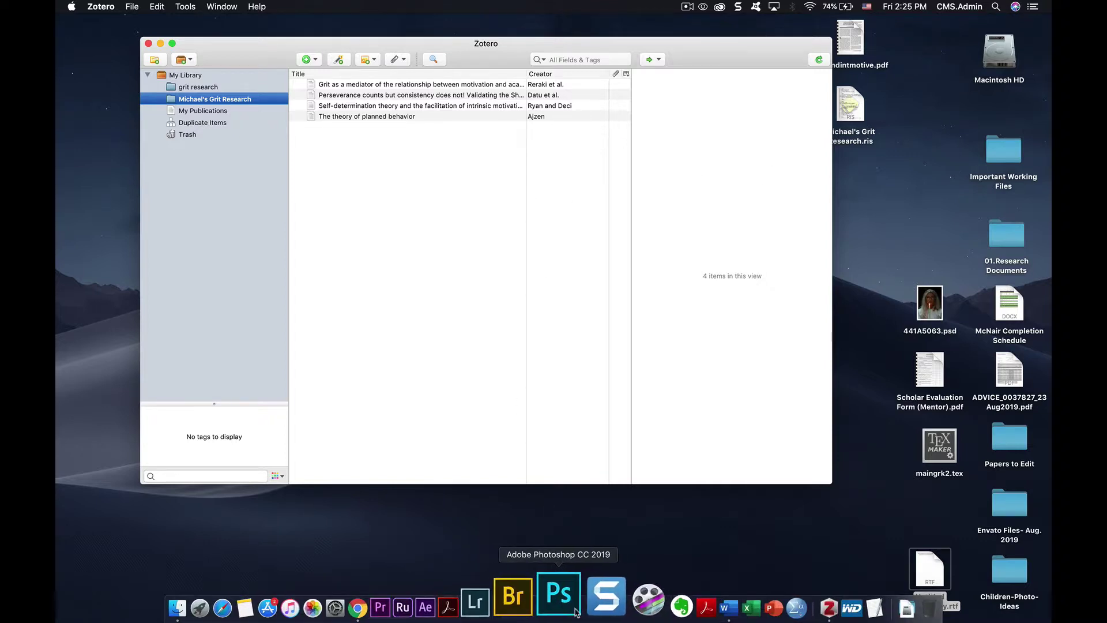
pyautogui.click(682, 602)
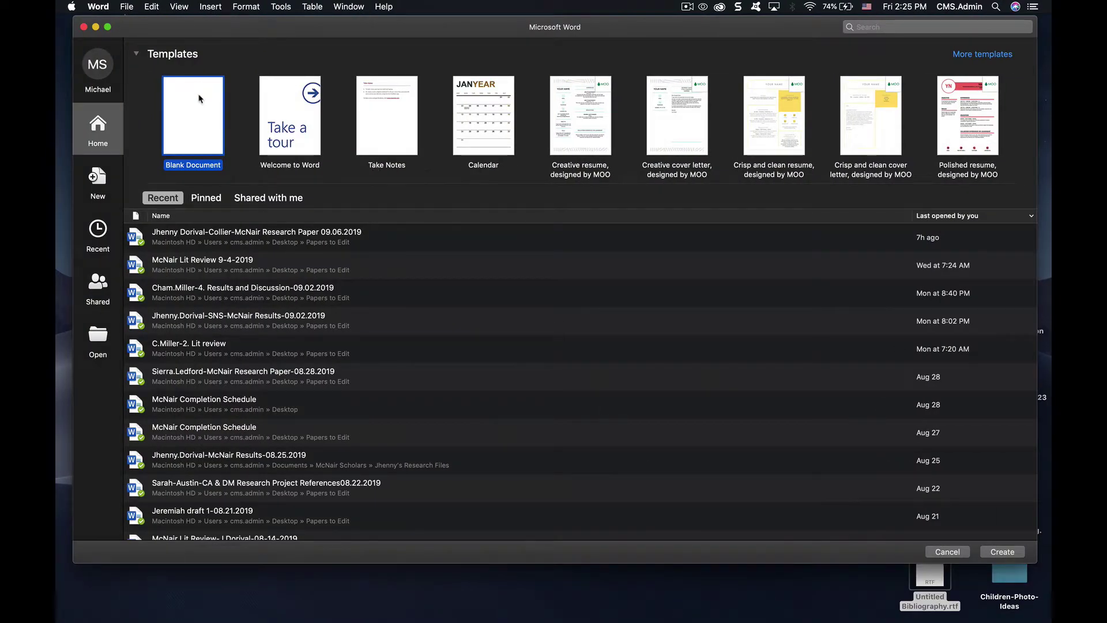
pyautogui.doubleClick(191, 108)
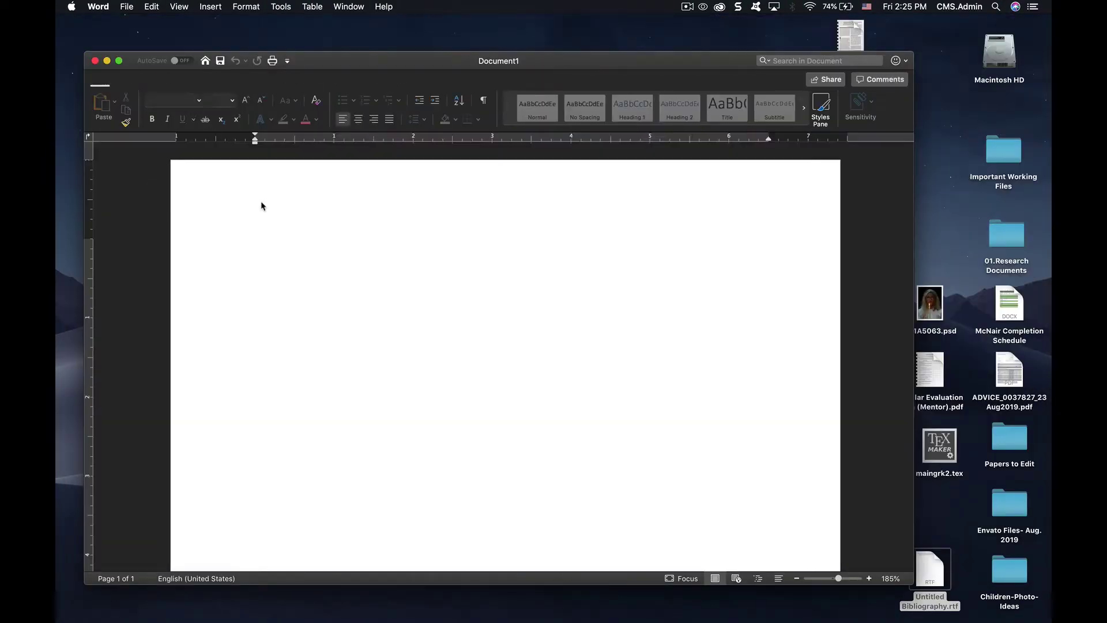
pyautogui.write('This paper is about Gri')
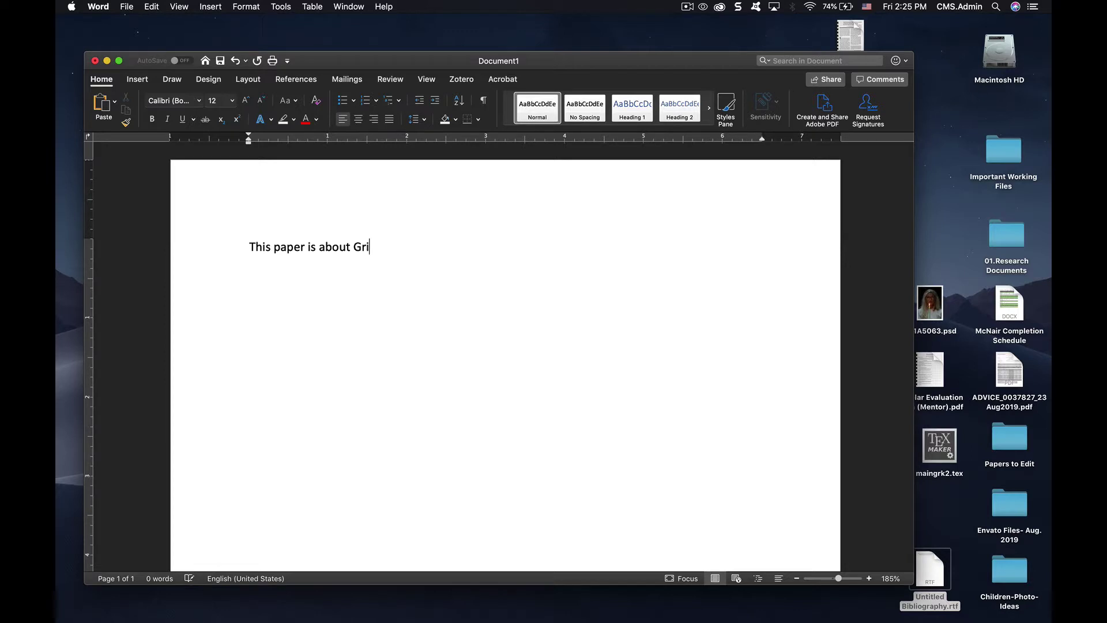
pyautogui.write('t and the matter of intri')
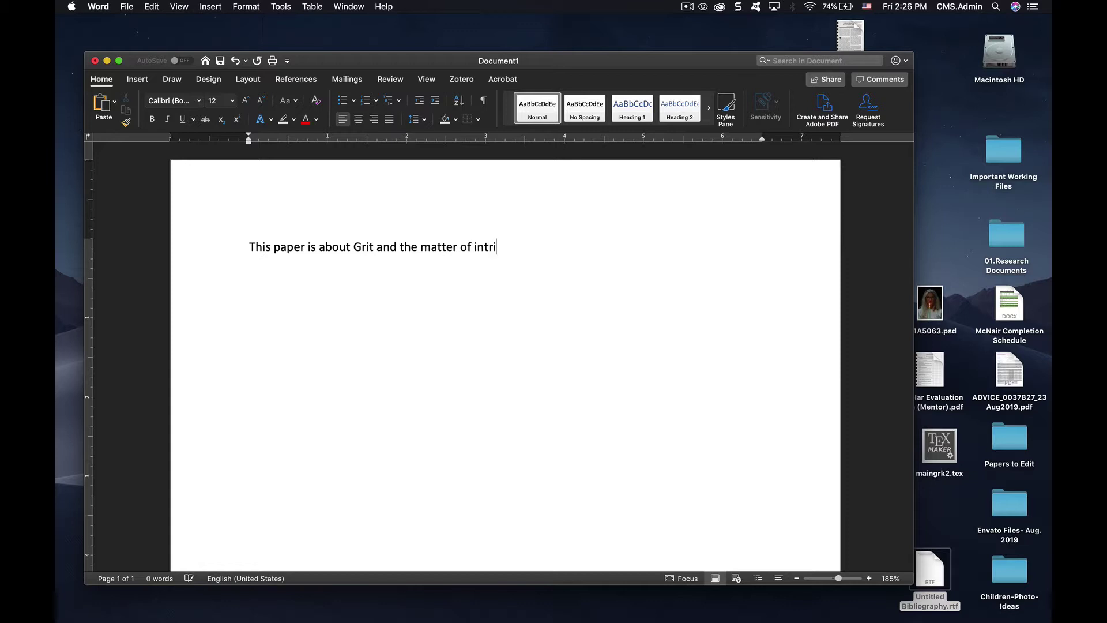
pyautogui.write('nsic-motivation.  According')
# - Start a Zotero citation after "According", using American Psychological Association 6th edition style and citations stored as fields
pyautogui.click(452, 81)
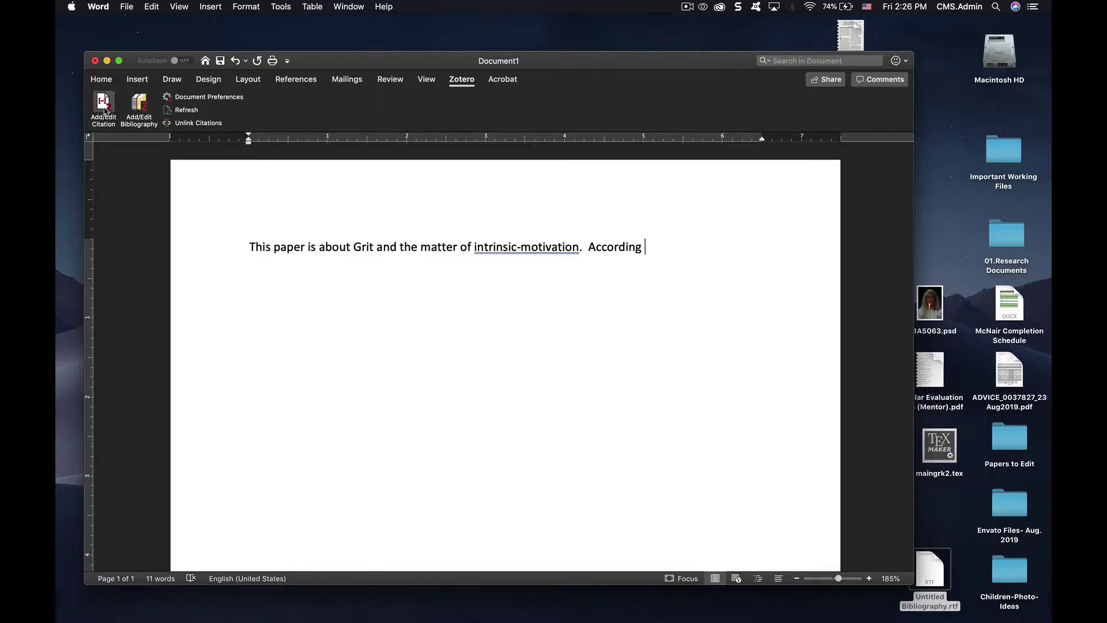
pyautogui.click(104, 108)
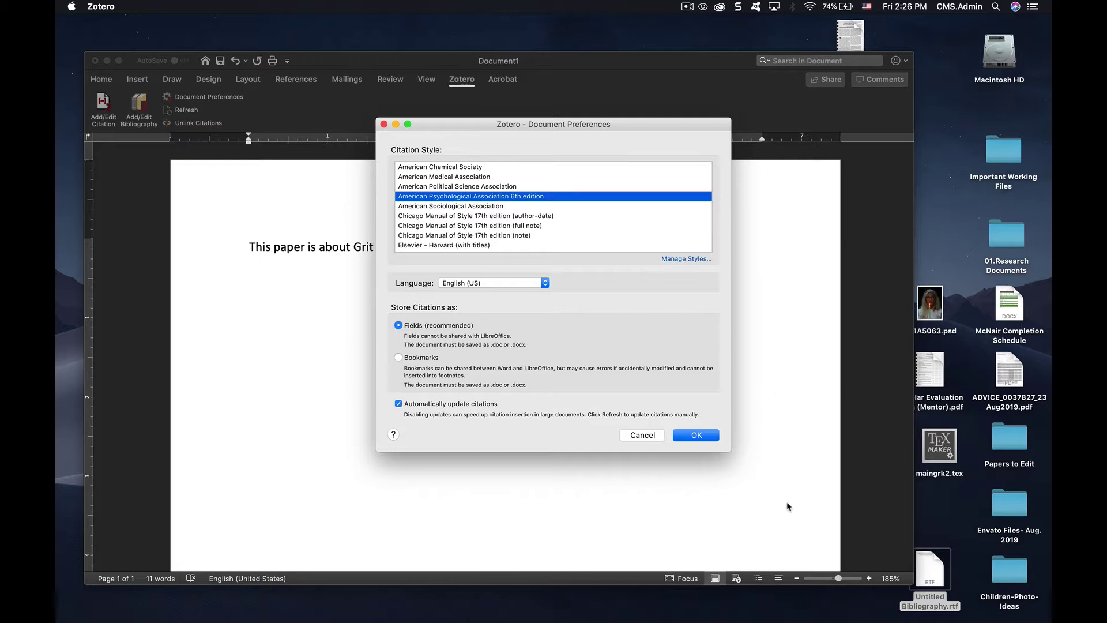
pyautogui.click(695, 435)
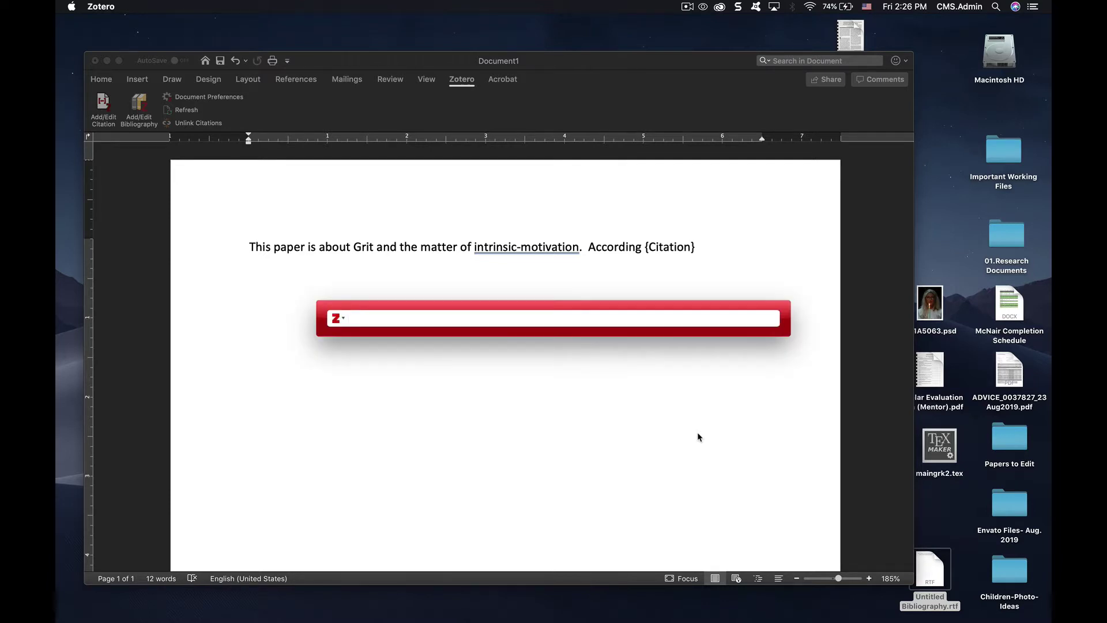
# - Insert one citation combining the 2015 Short Grit Scale article and the 2015 article on grit as a mediator of motivation and achievement
pyautogui.write('gr')
pyautogui.press('BackSpace')
pyautogui.press('BackSpace')
pyautogui.write('gr')
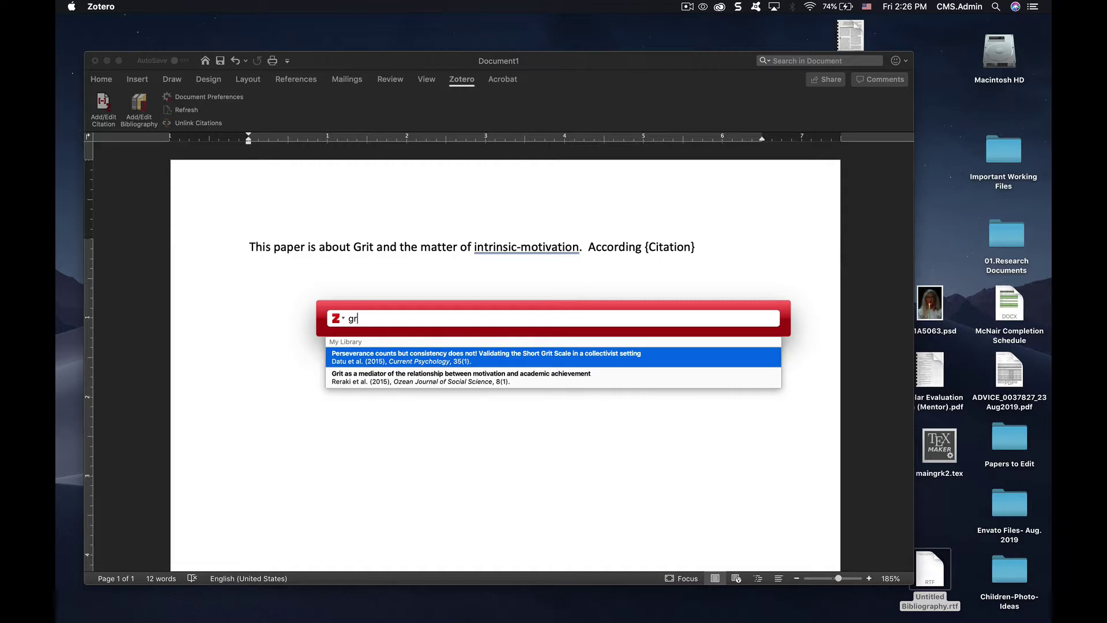
pyautogui.press('Return')
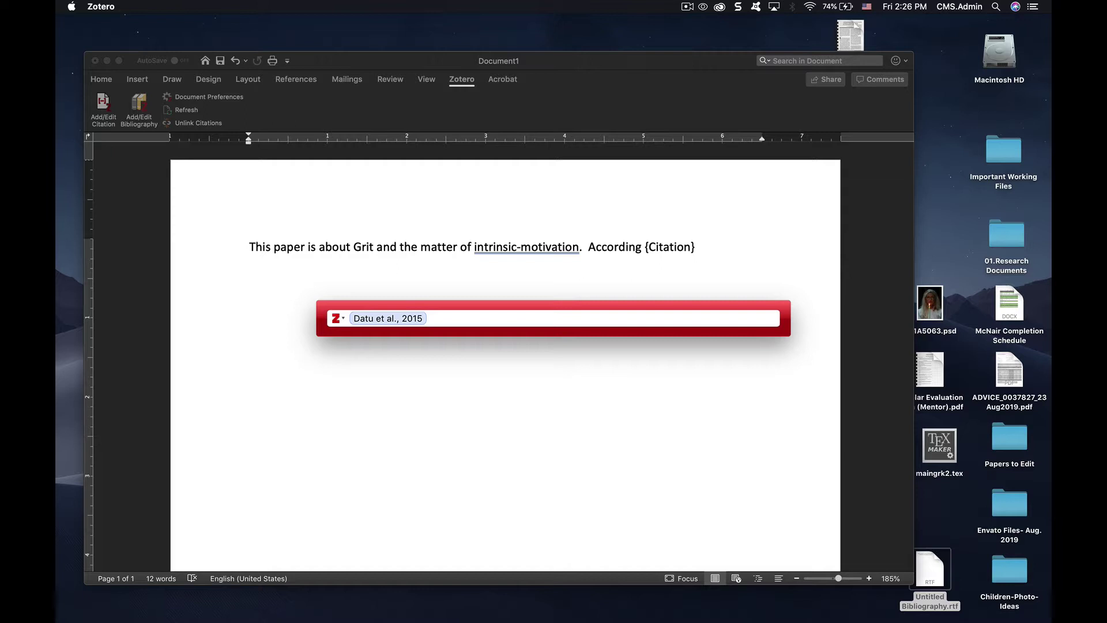
pyautogui.write('gri')
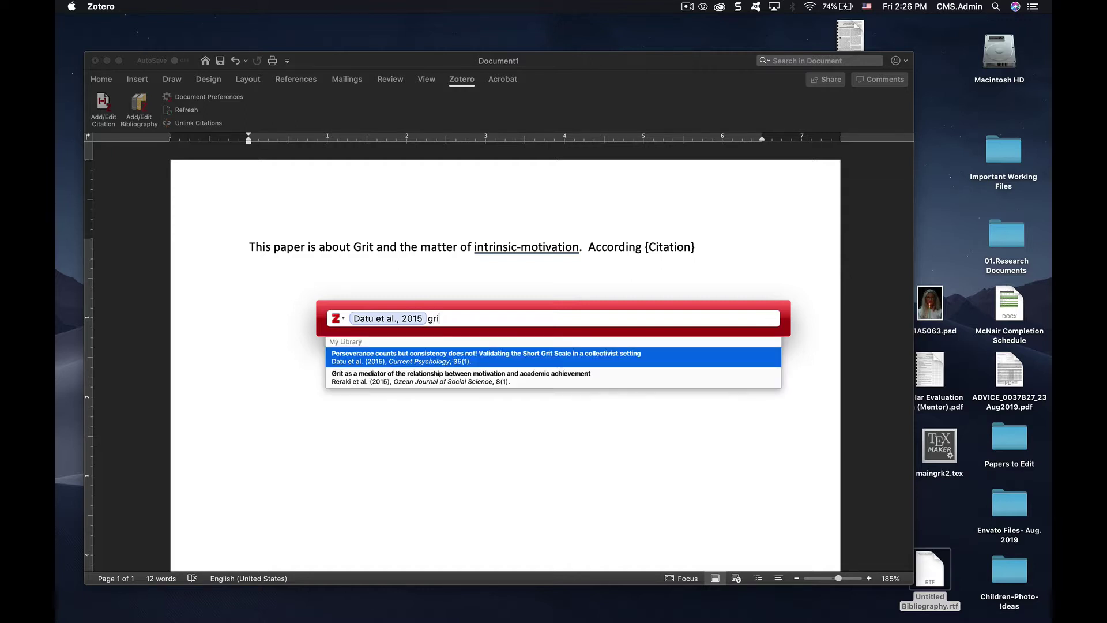
pyautogui.press('Down')
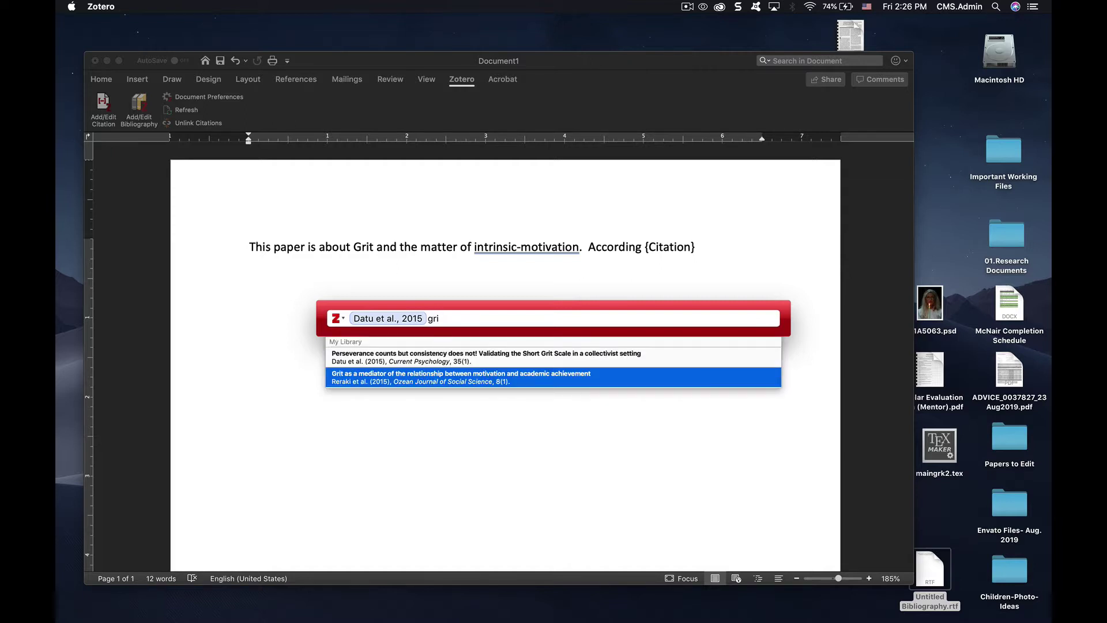
pyautogui.press('Return')
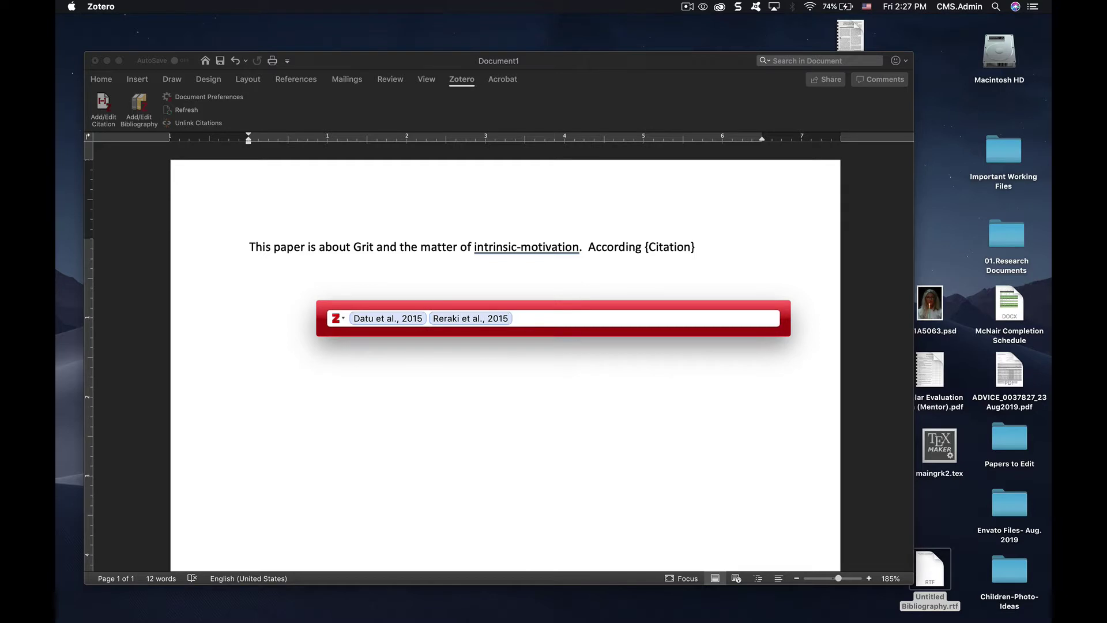
pyautogui.press('Return')
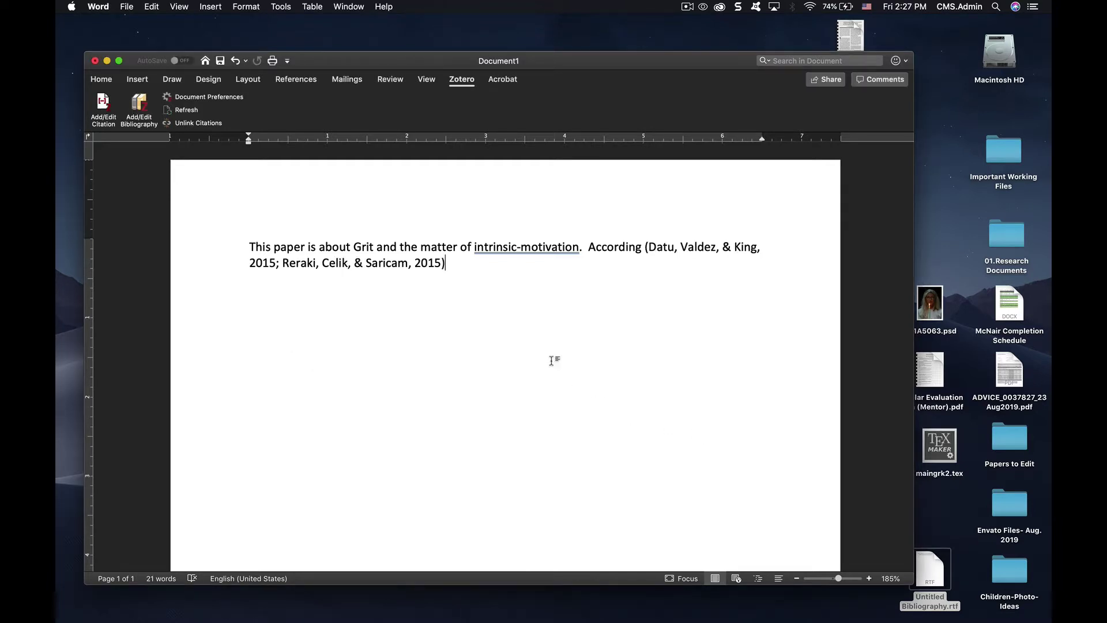
# - Complete the second sentence with "achievement is an accomplishment of intrinsic motivation more that grit", followed by a Zotero citation of the Short Grit Scale article and a period
pyautogui.write('chieve')
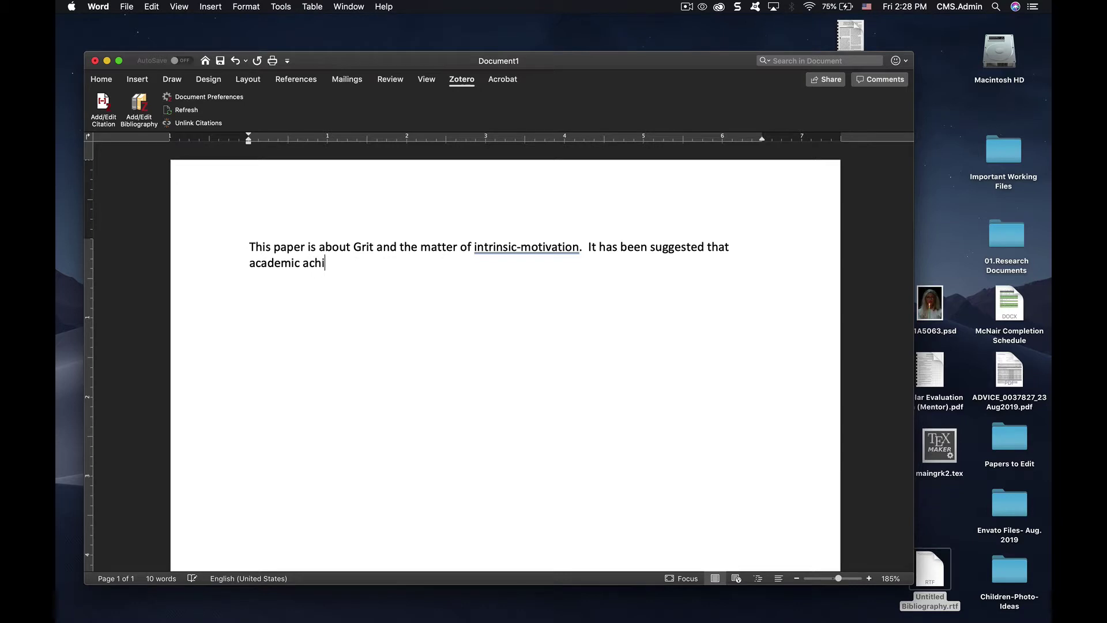
pyautogui.write('ment is an accomplishment of intrinsic motivation more that grit')
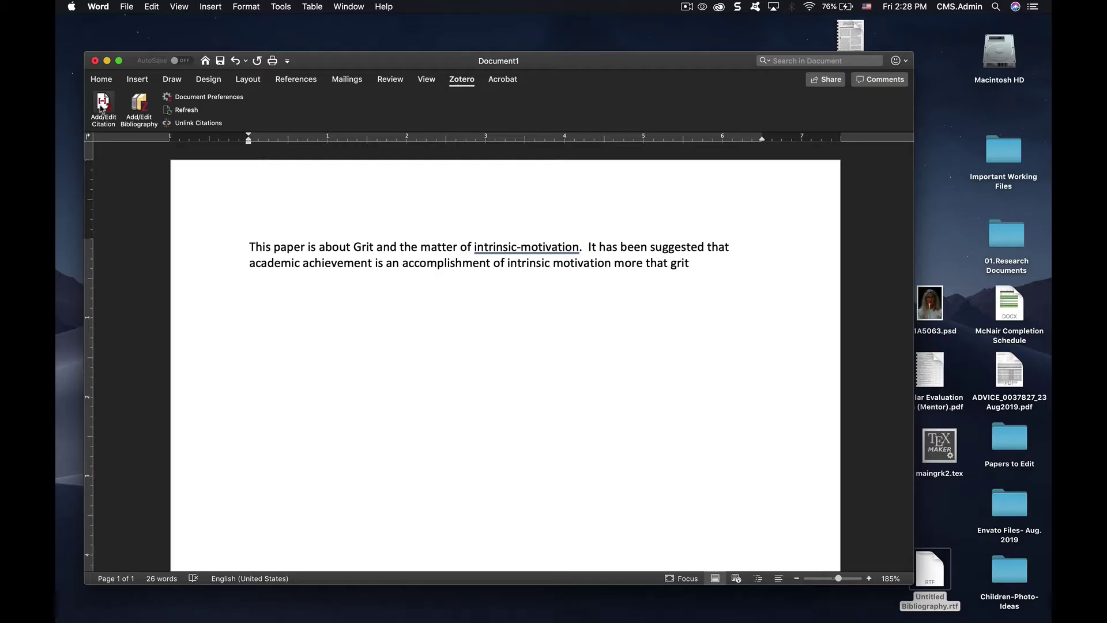
pyautogui.click(101, 105)
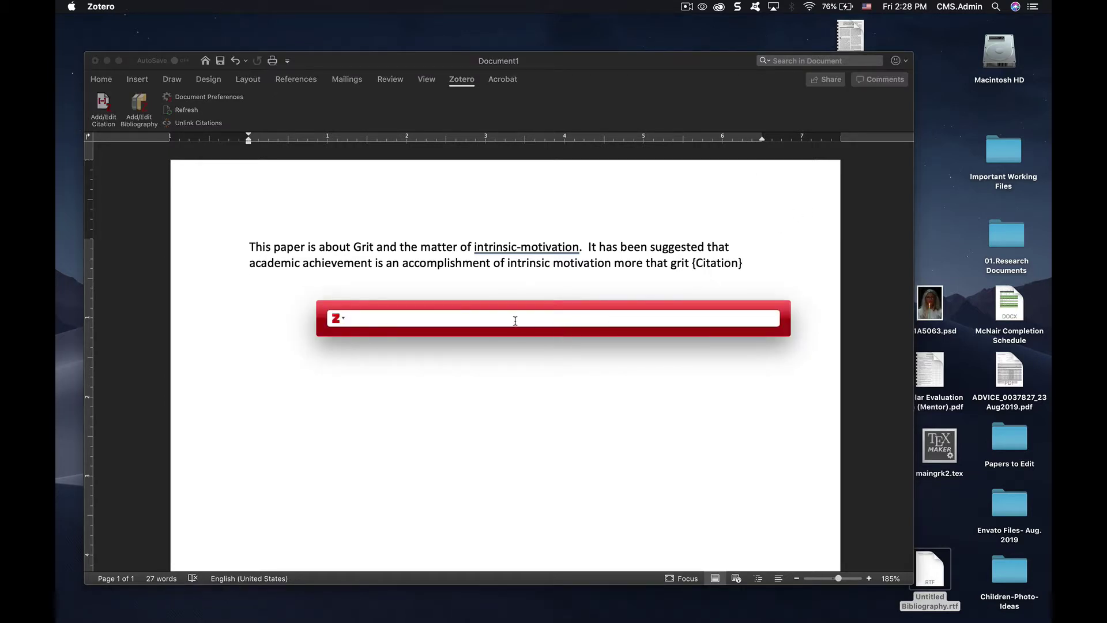
pyautogui.write('pers')
pyautogui.press('Return')
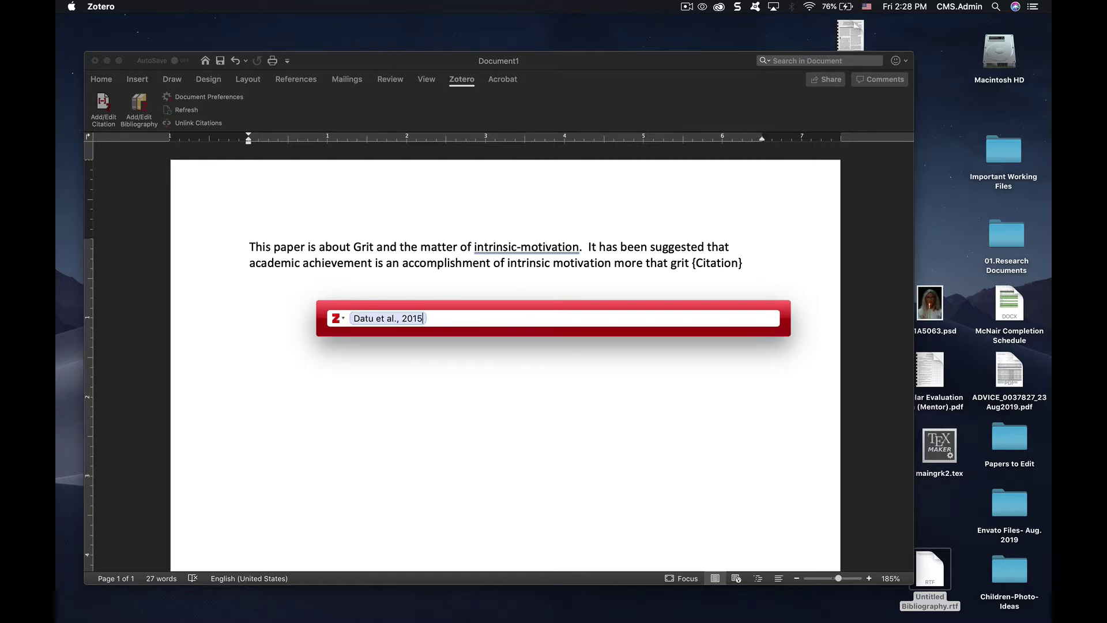
pyautogui.press('Return')
pyautogui.write('.')
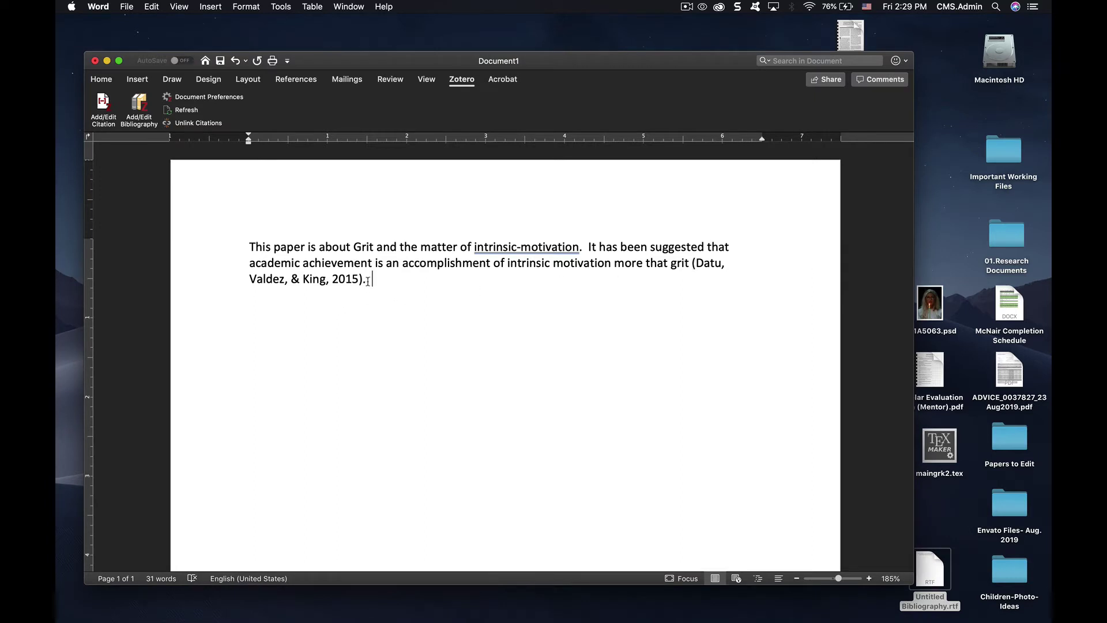
# - Replace the hyphen in "intrinsic-motivation" with a space and add a "Reference" heading several lines below the paragraph
pyautogui.click(520, 247)
pyautogui.press('BackSpace')
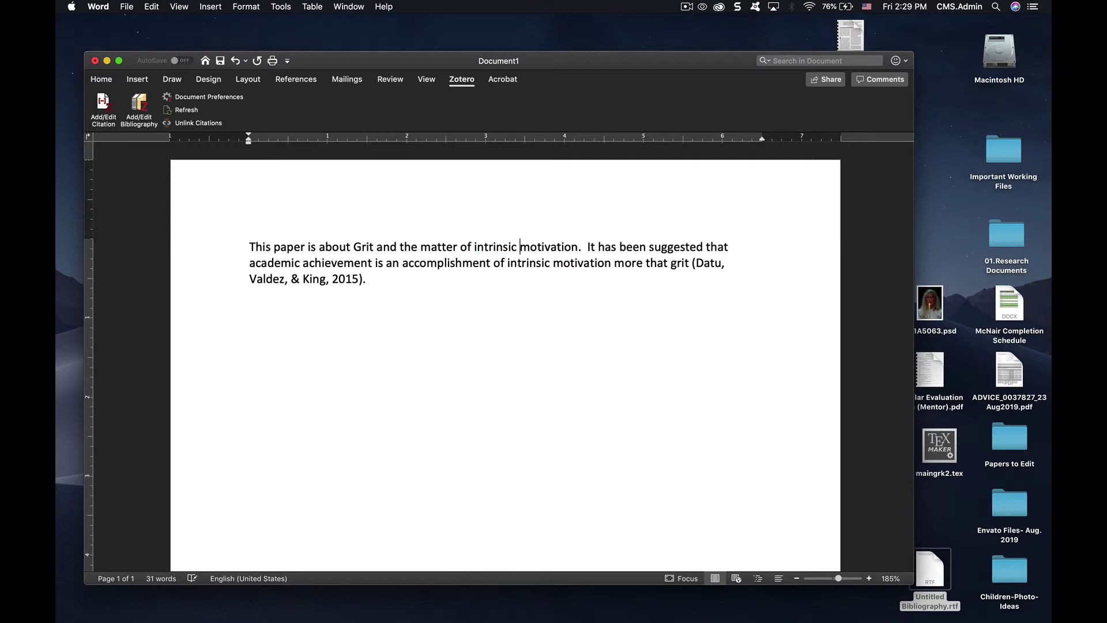
pyautogui.click(388, 287)
pyautogui.press('Return')
pyautogui.write('Referne')
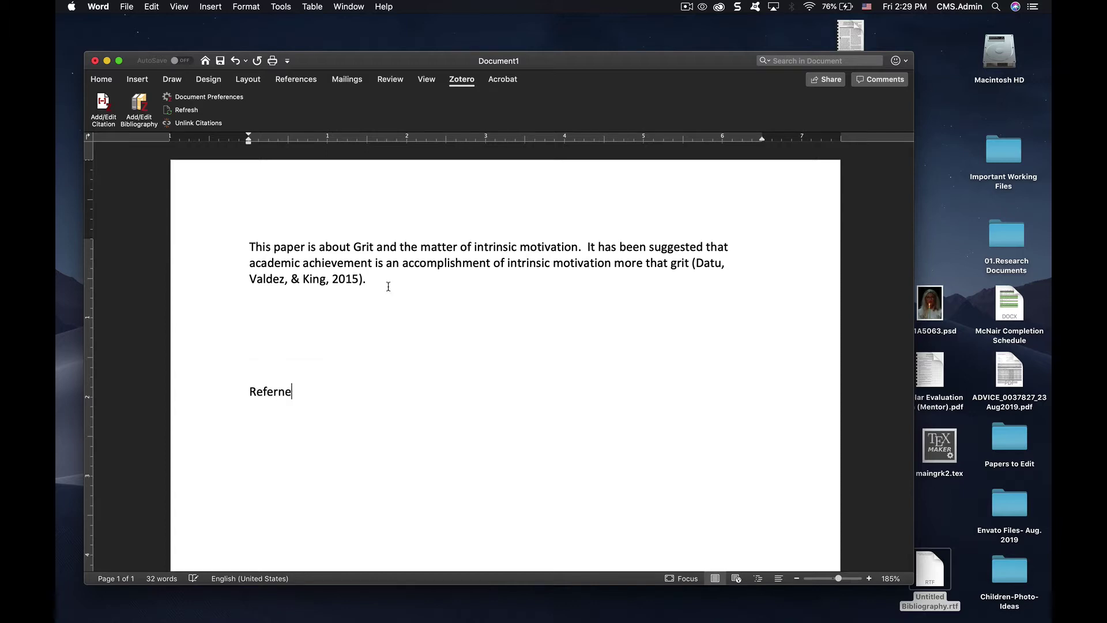
pyautogui.press('BackSpace')
pyautogui.press('BackSpace')
pyautogui.press('BackSpace')
pyautogui.write('rence')
pyautogui.press('Return')
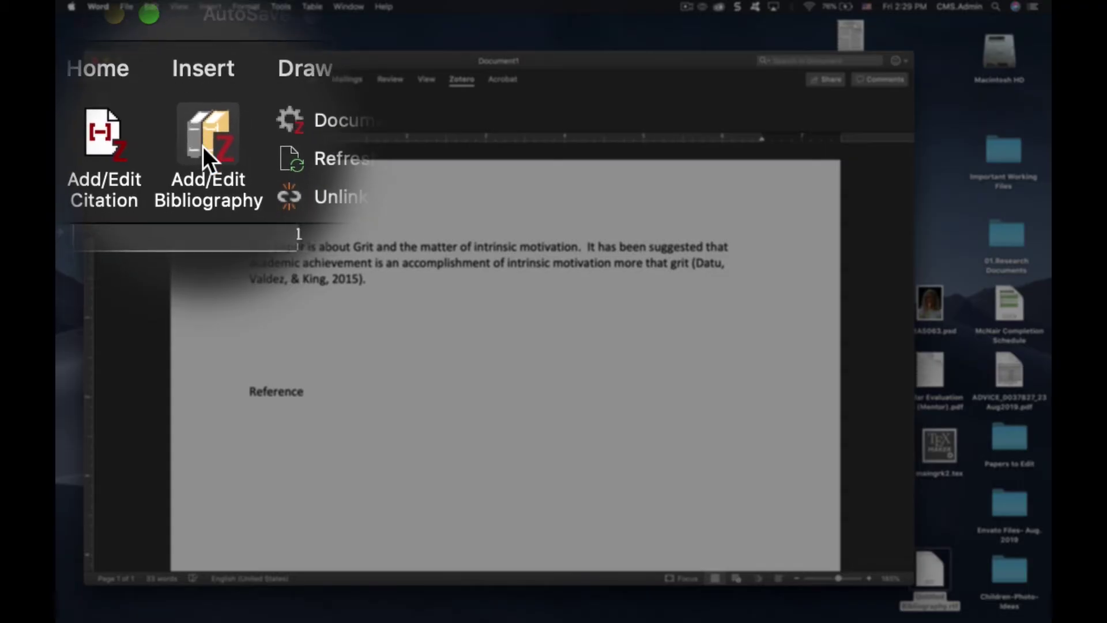
# - Try a Zotero-generated bibliography under the "Reference" heading, and delete the inserted entry
pyautogui.click(202, 146)
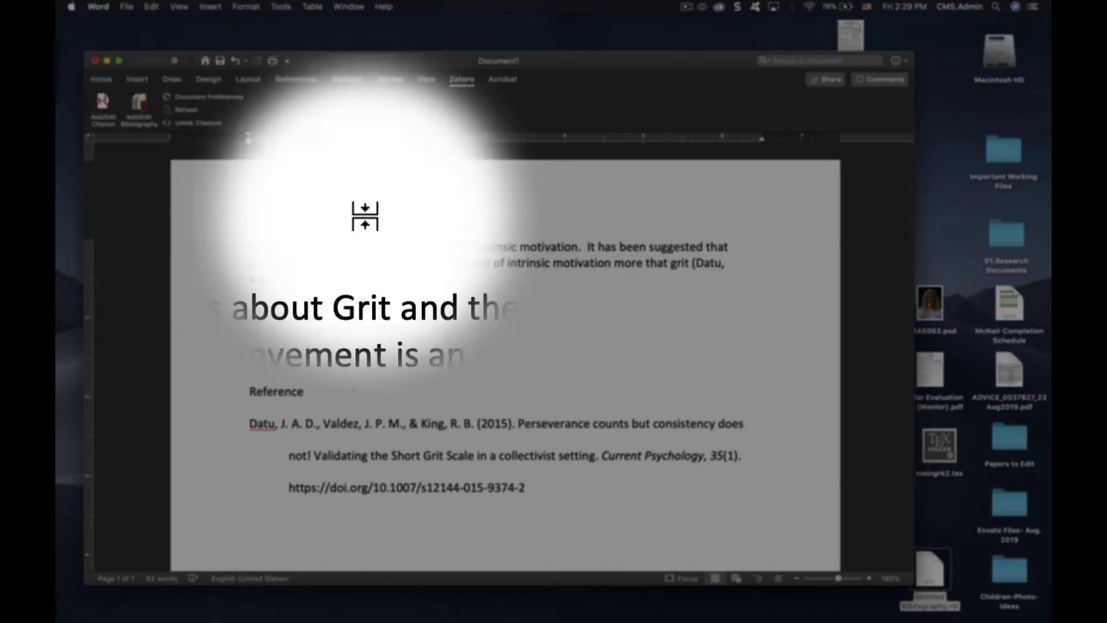
pyautogui.scroll(-6, 490, 383)
pyautogui.scroll(3, 490, 384)
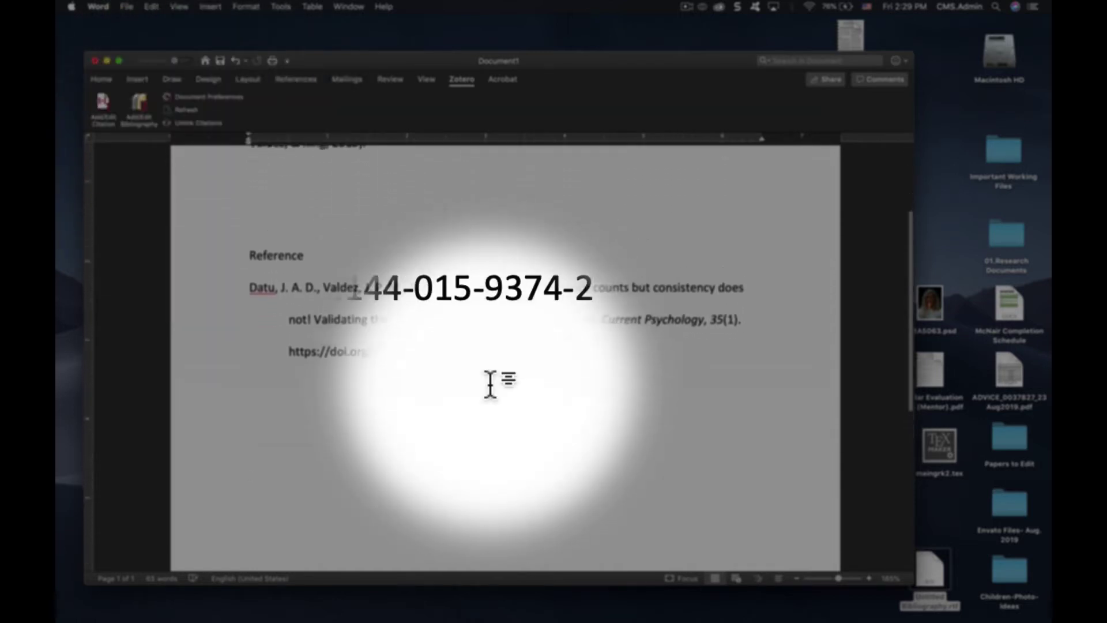
pyautogui.scroll(-1, 490, 383)
pyautogui.scroll(2, 490, 383)
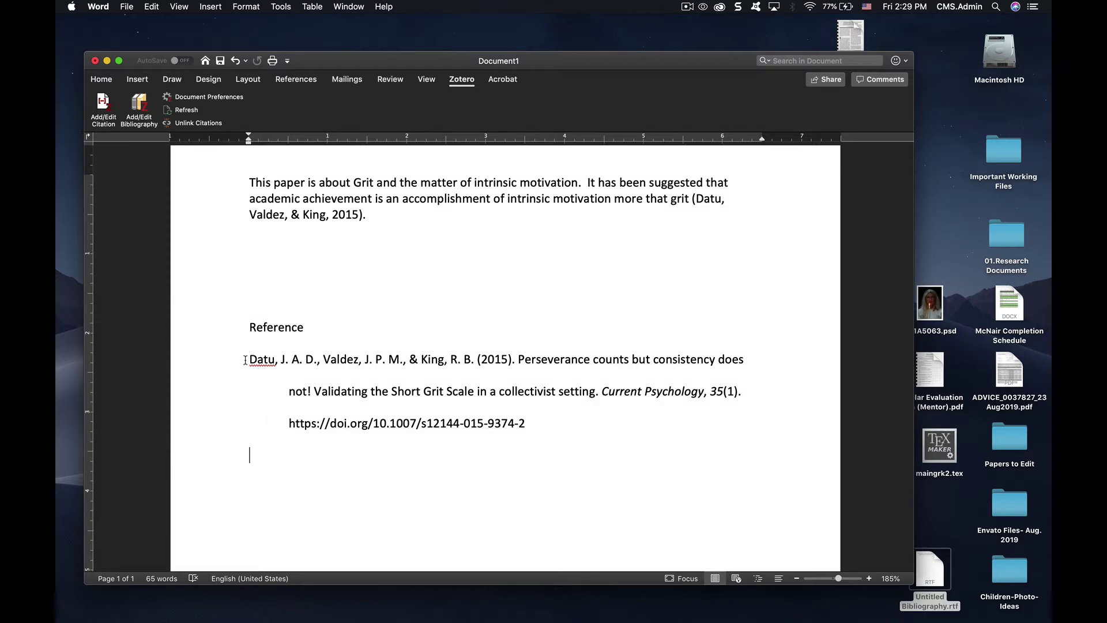
pyautogui.moveTo(245, 359); pyautogui.dragTo(539, 430)
pyautogui.press('BackSpace')
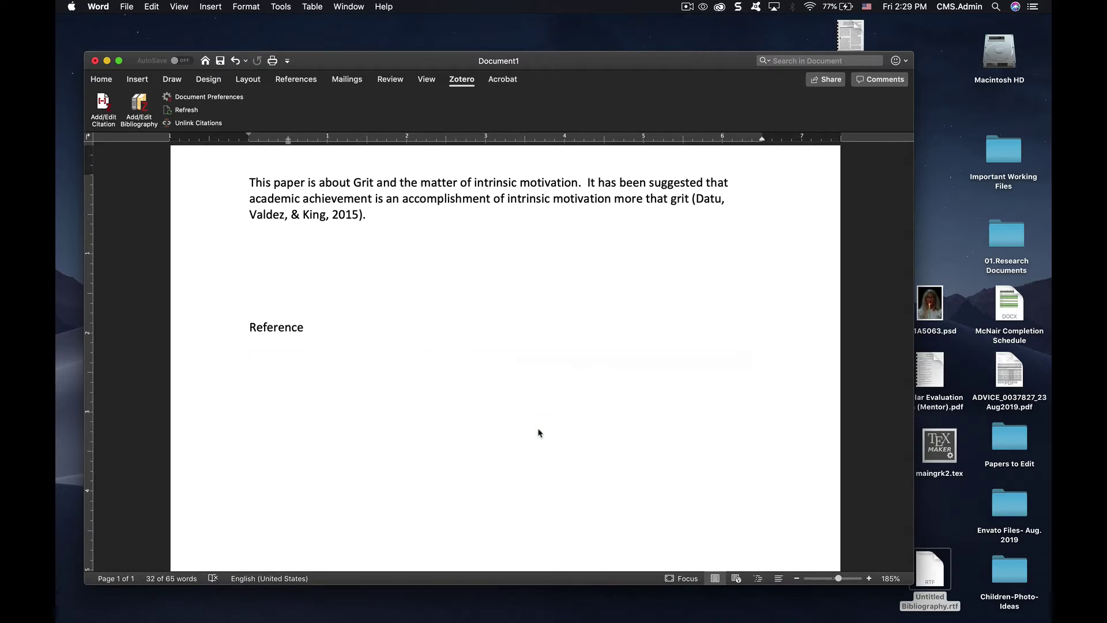
# - Switch to MyBib and copy the full formatted bibliography of the Michael's Grit Research project to the clipboard
pyautogui.hotkey('ctrl', 'Left')
pyautogui.hotkey('ctrl', 'Left')
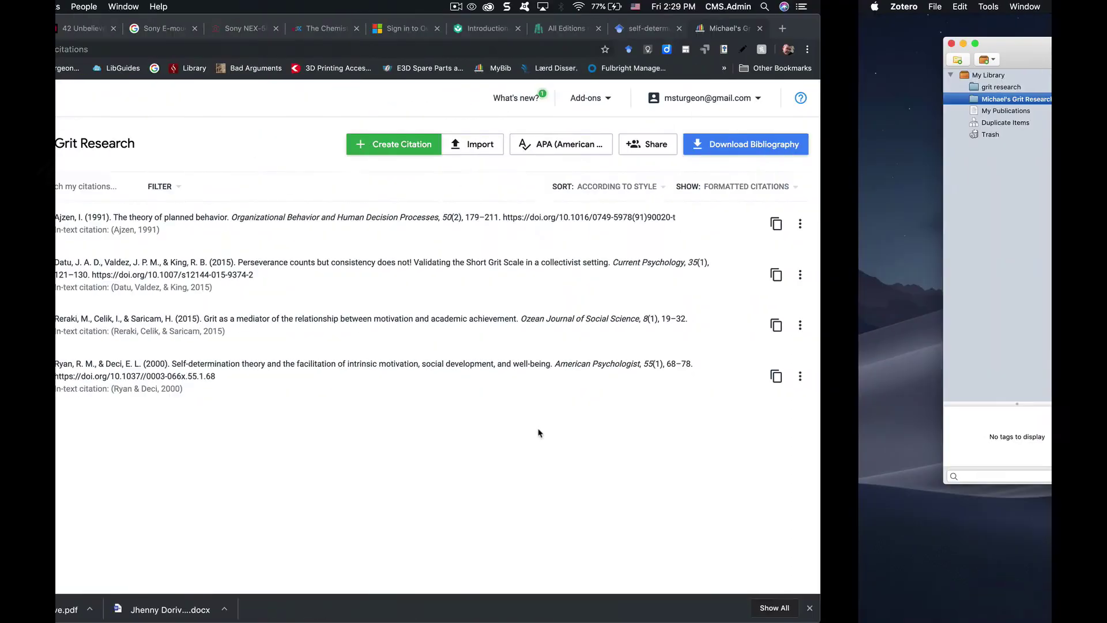
pyautogui.hotkey('ctrl', 'Right')
pyautogui.hotkey('ctrl', 'Left')
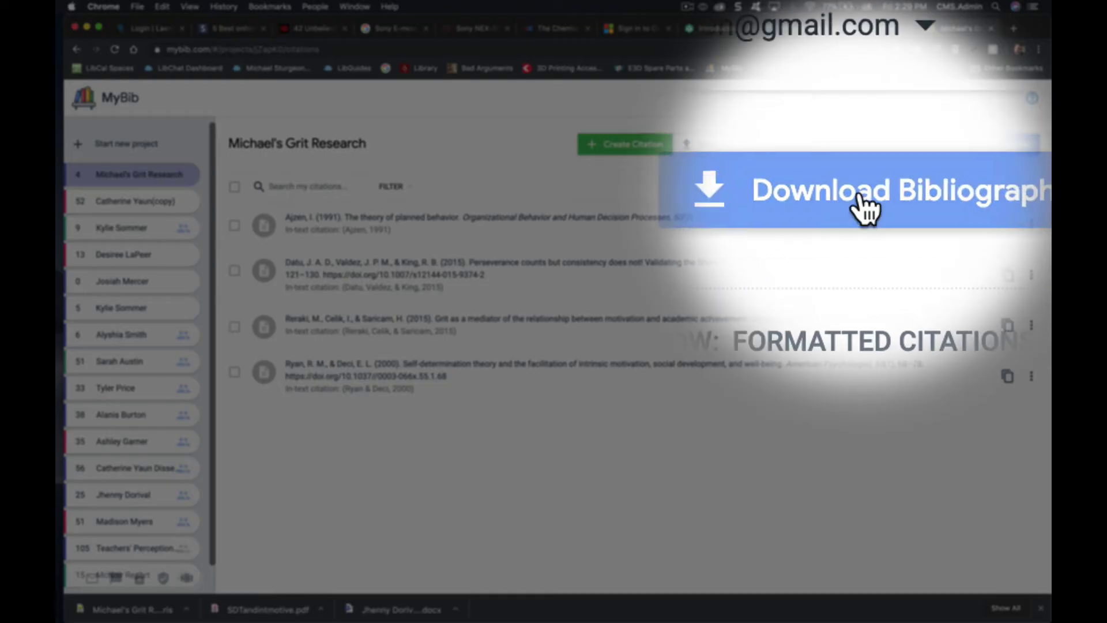
pyautogui.click(980, 144)
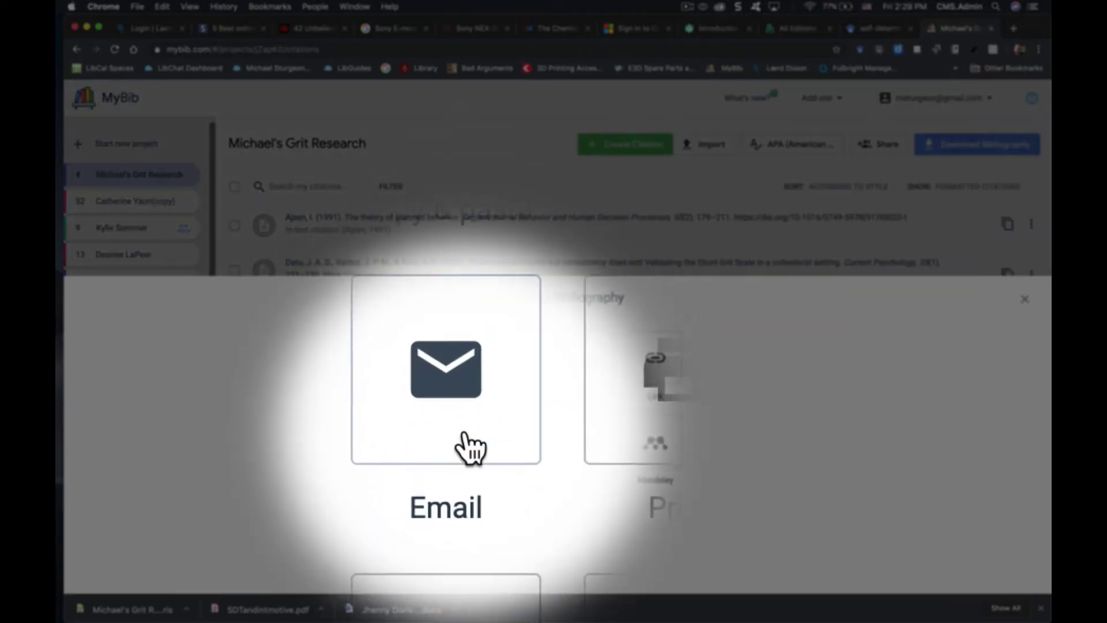
pyautogui.click(459, 376)
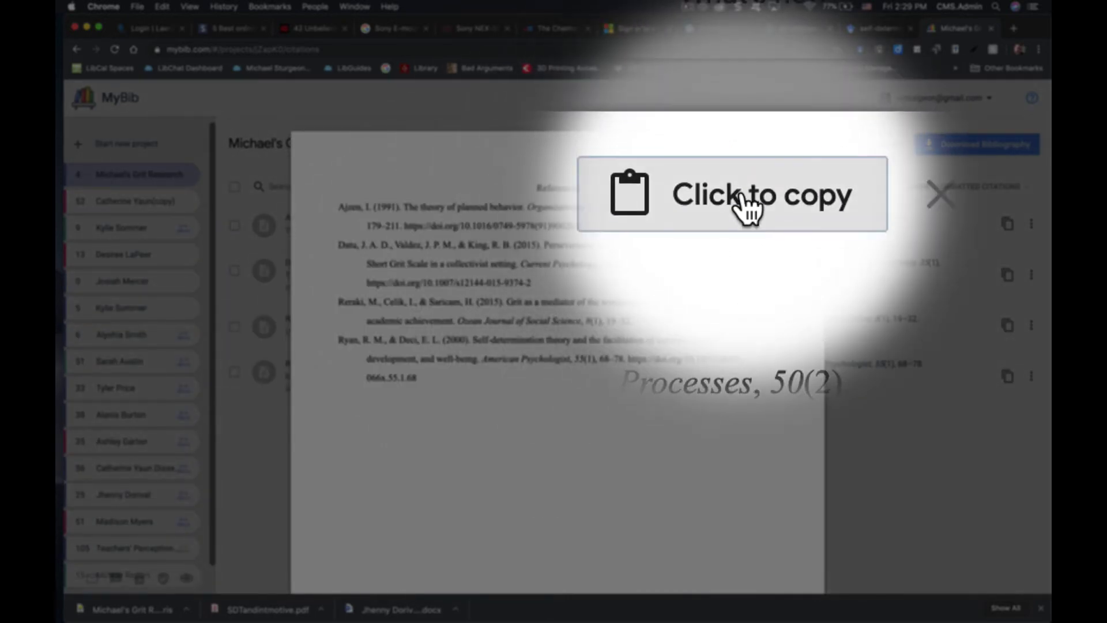
pyautogui.click(741, 196)
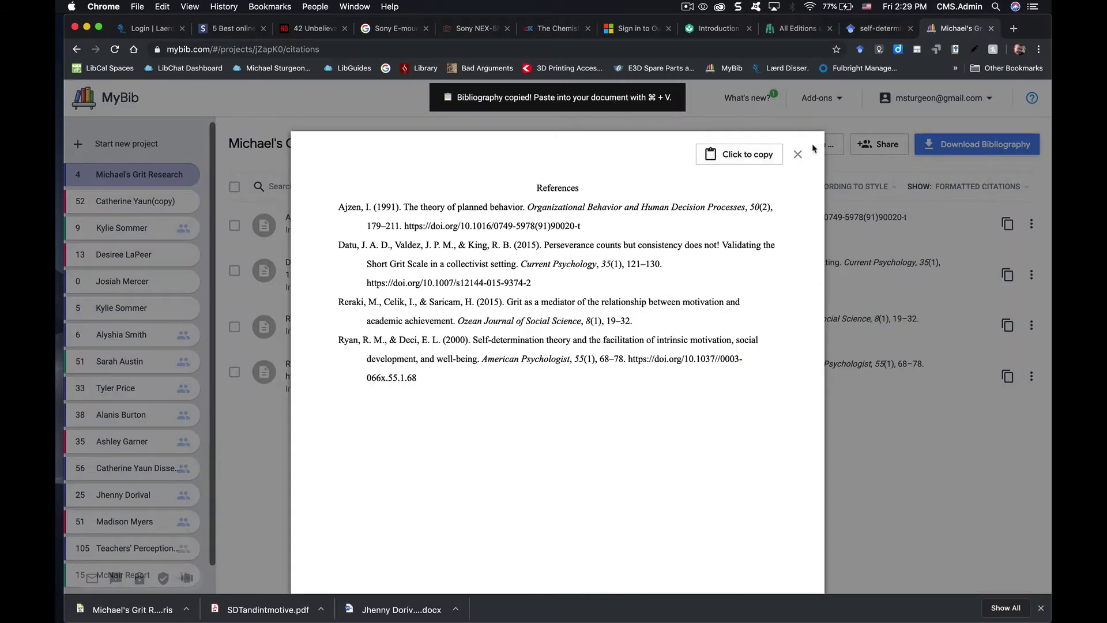
pyautogui.click(797, 153)
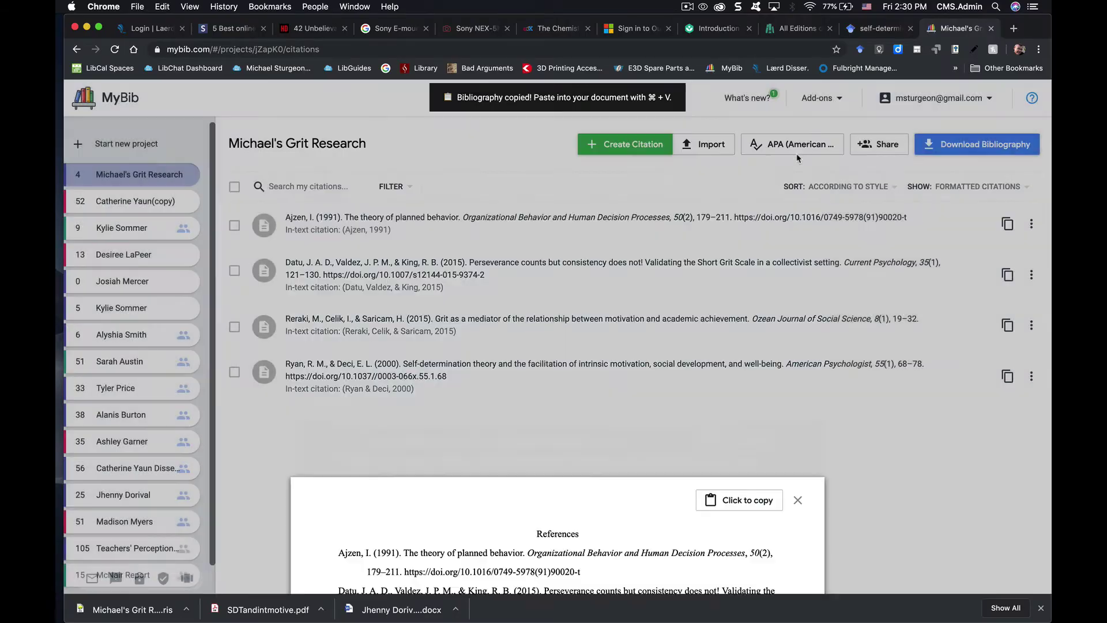
# - Return to Word and paste the copied MyBib bibliography below the "Reference" heading
pyautogui.press('super+Tab')
pyautogui.hotkey('ctrl', 'Right')
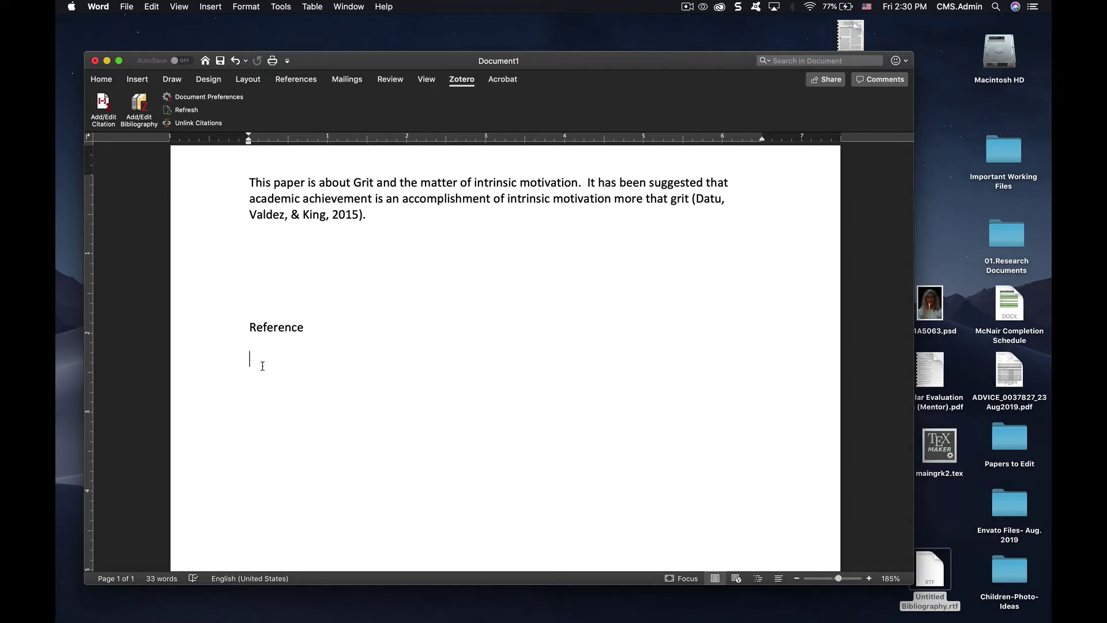
pyautogui.press('super+v')
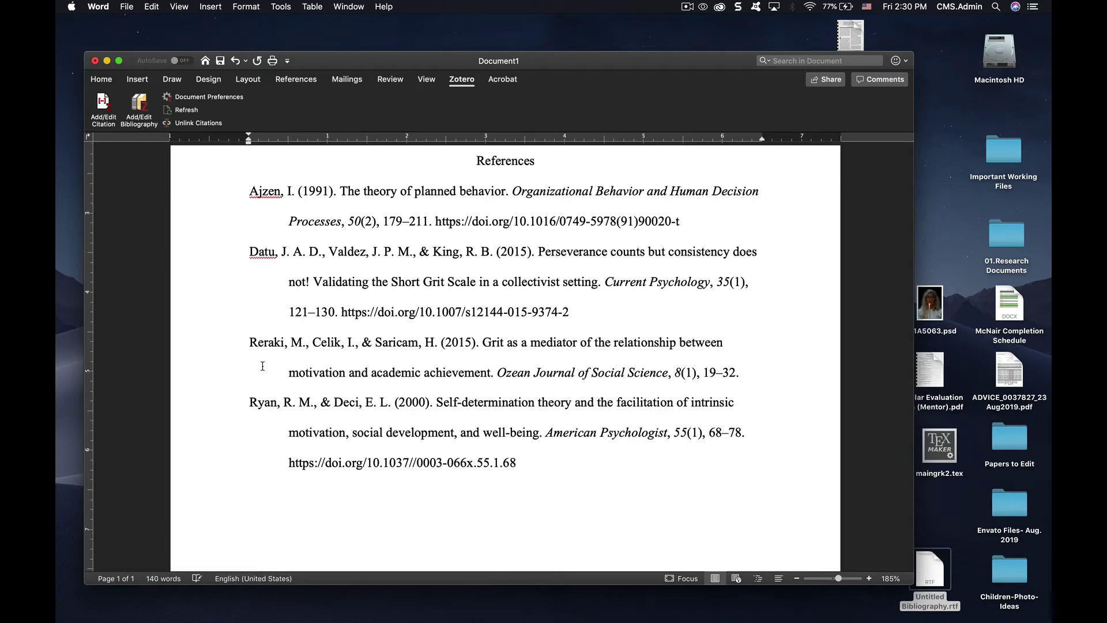
# - Delete the redundant "Reference" heading above the pasted, centred "References" title
pyautogui.scroll(1, 262, 366)
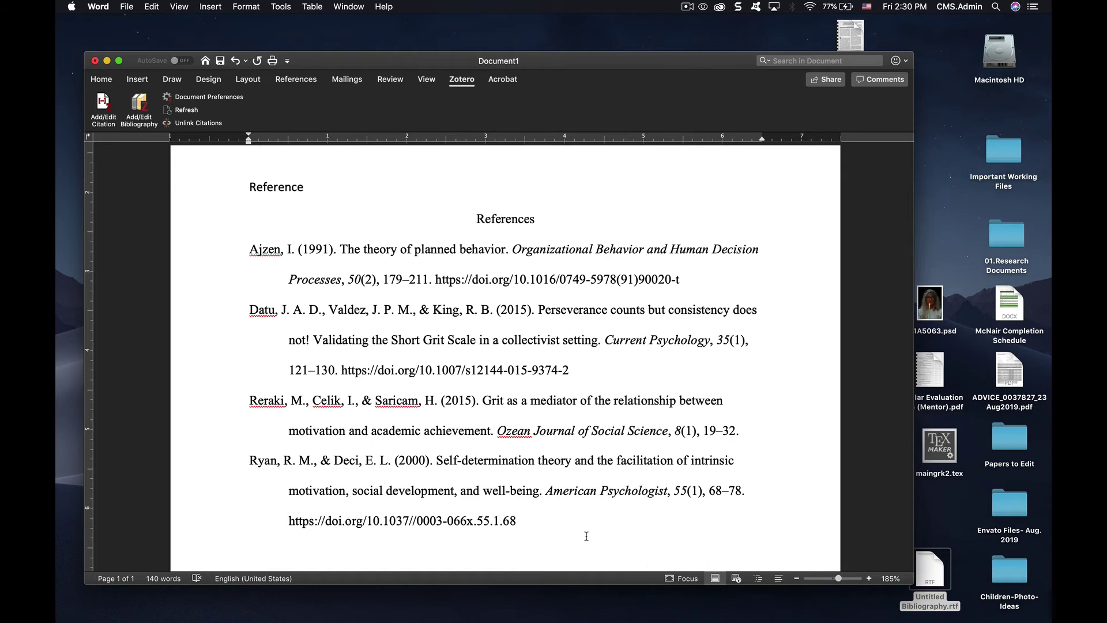
pyautogui.scroll(-2, 585, 512)
pyautogui.scroll(2, 586, 514)
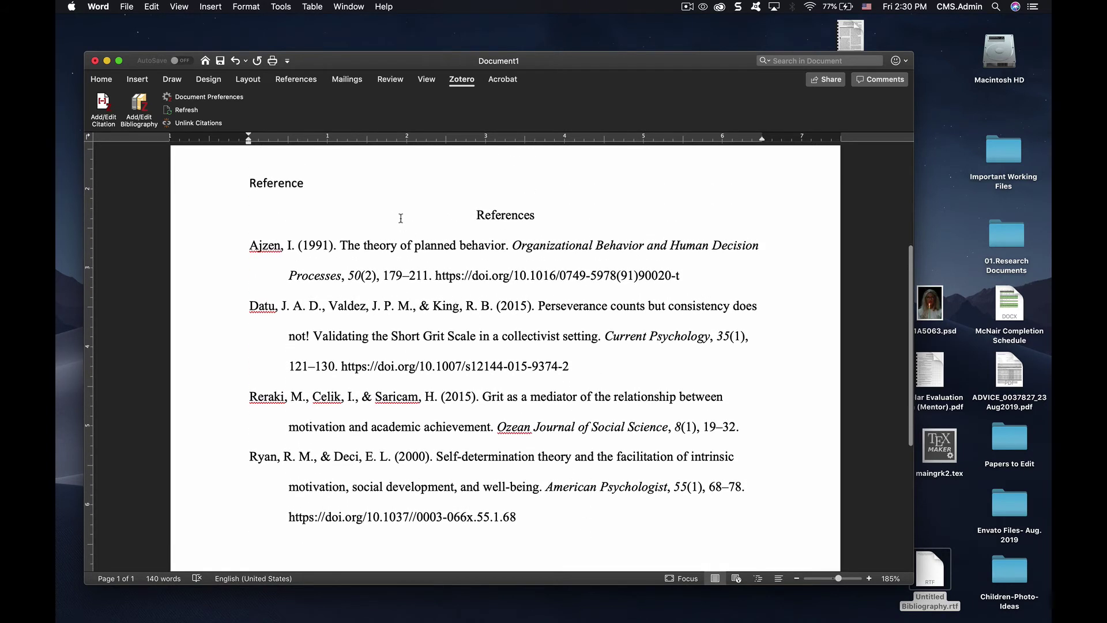
pyautogui.moveTo(309, 179); pyautogui.dragTo(231, 180)
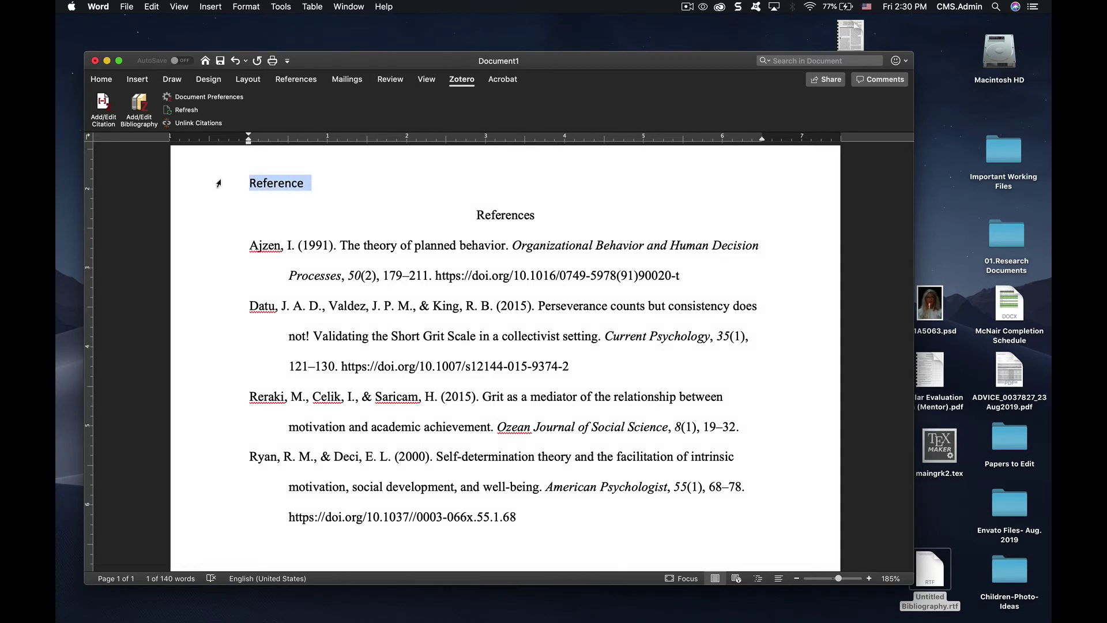
pyautogui.press('BackSpace')
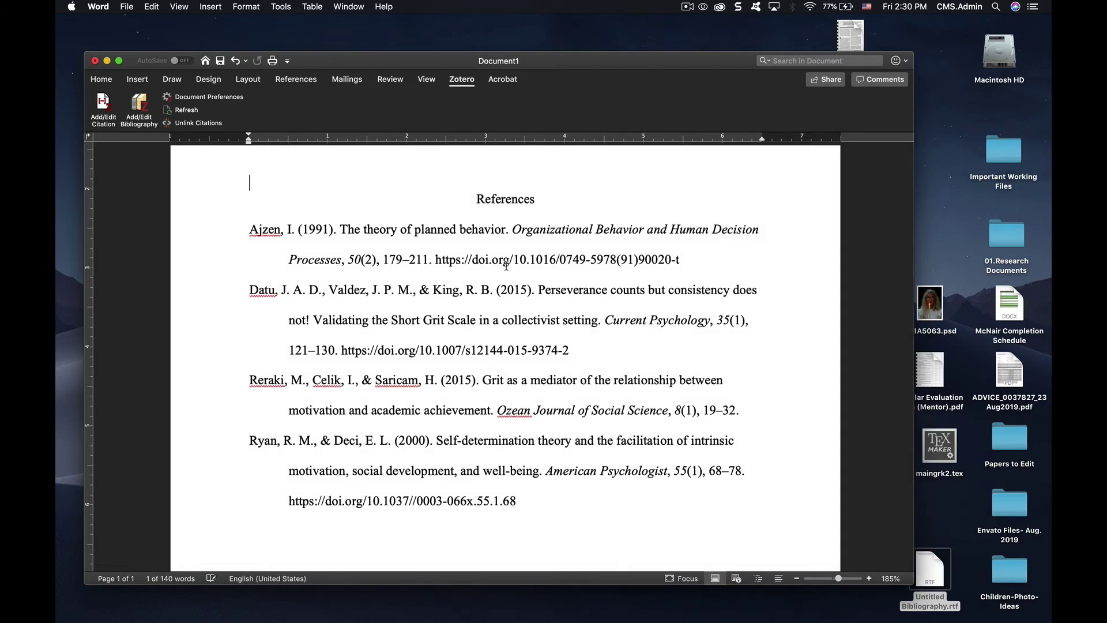
pyautogui.click(394, 245)
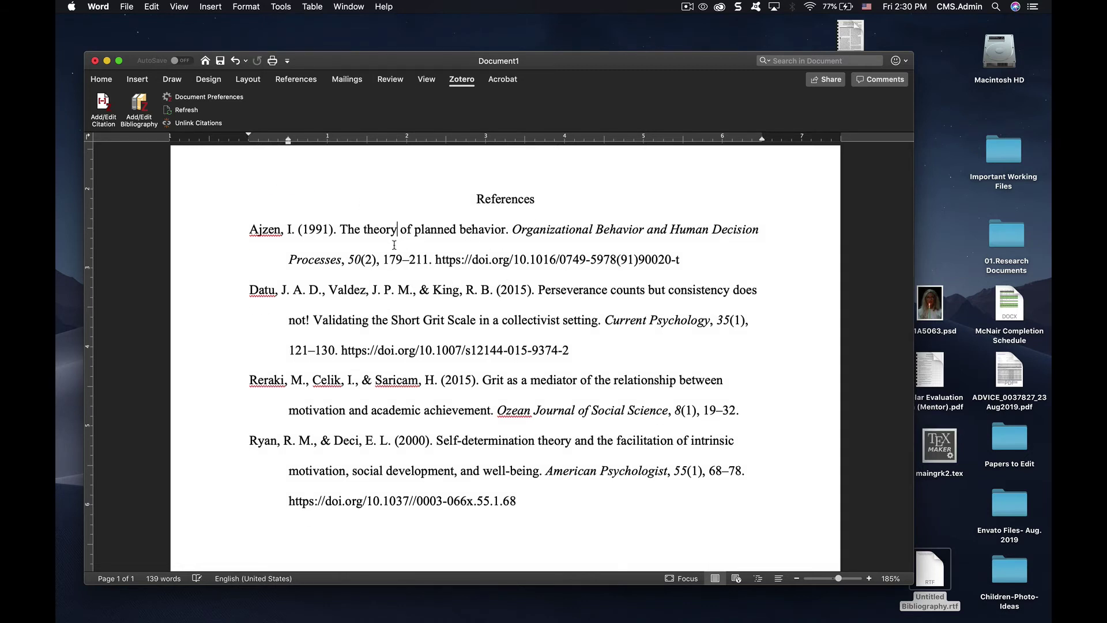
# - Format the body paragraph with the same serif font and double line spacing as the reference list
pyautogui.scroll(5, 394, 244)
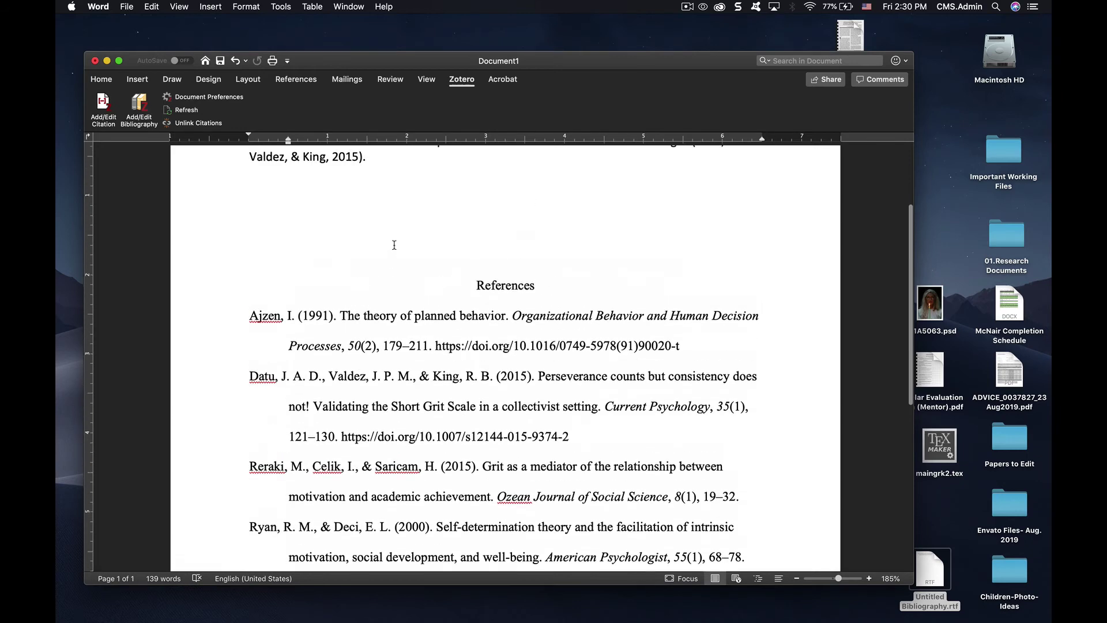
pyautogui.moveTo(374, 232); pyautogui.dragTo(256, 186)
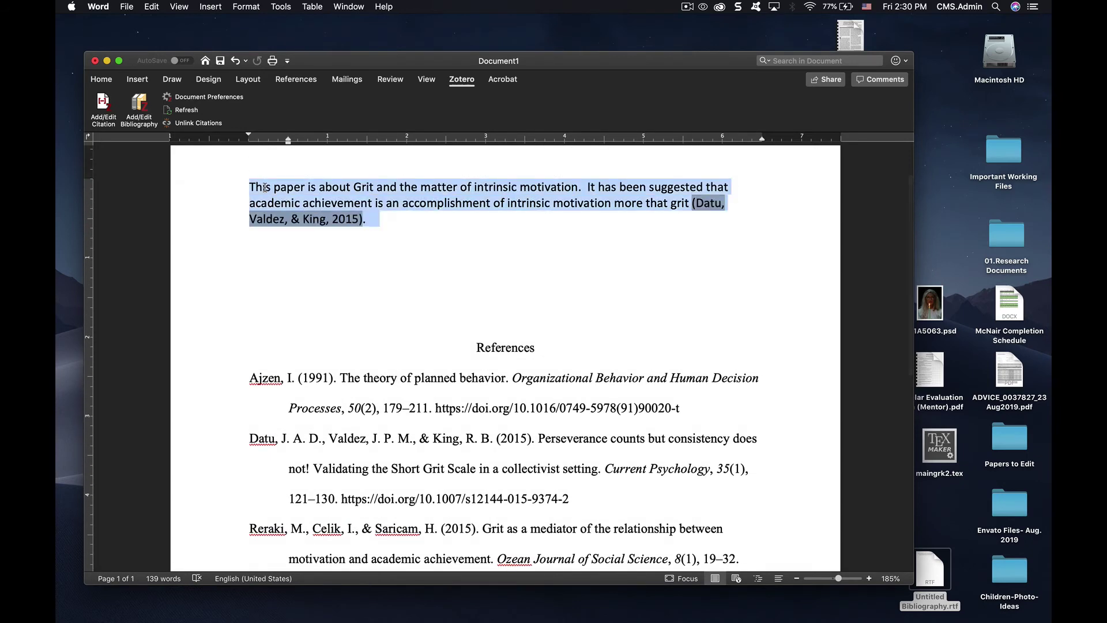
pyautogui.click(102, 79)
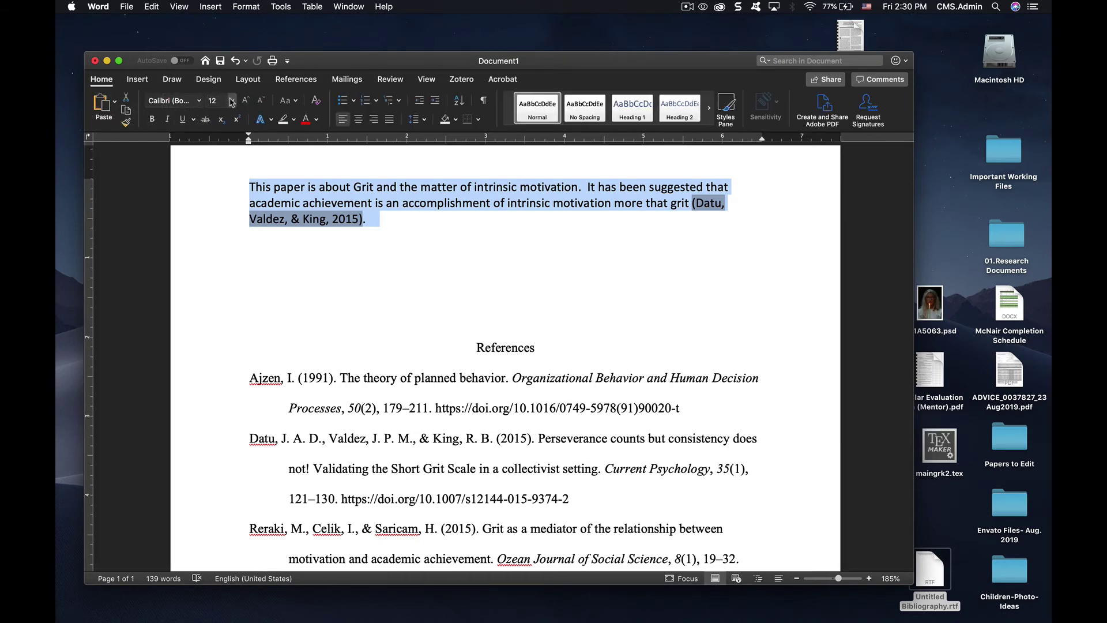
pyautogui.press('super+z')
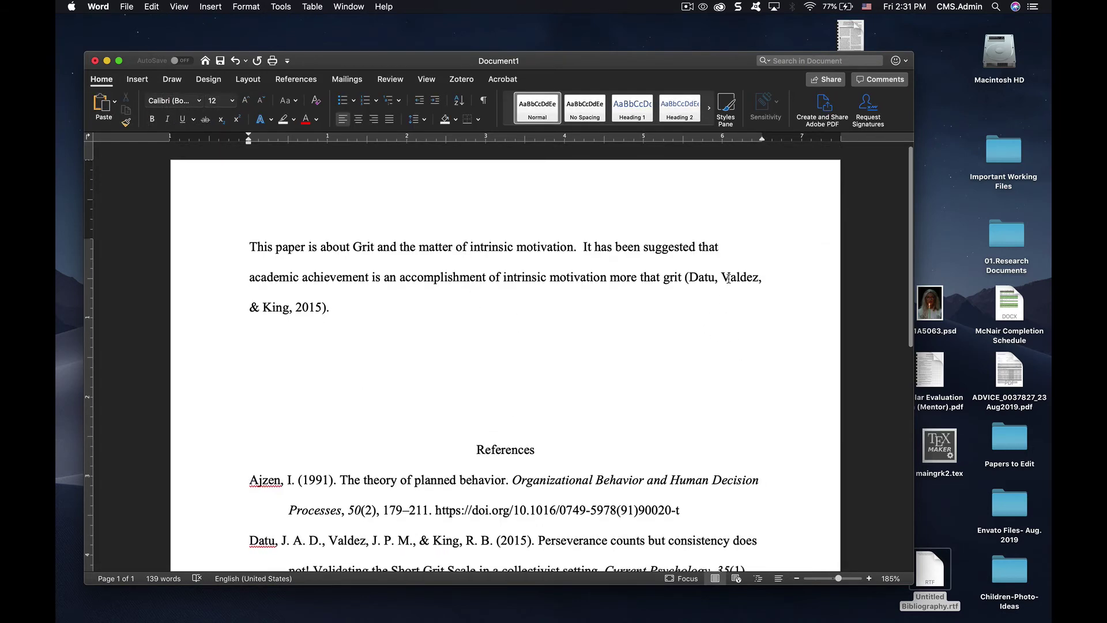
pyautogui.scroll(-5, 469, 490)
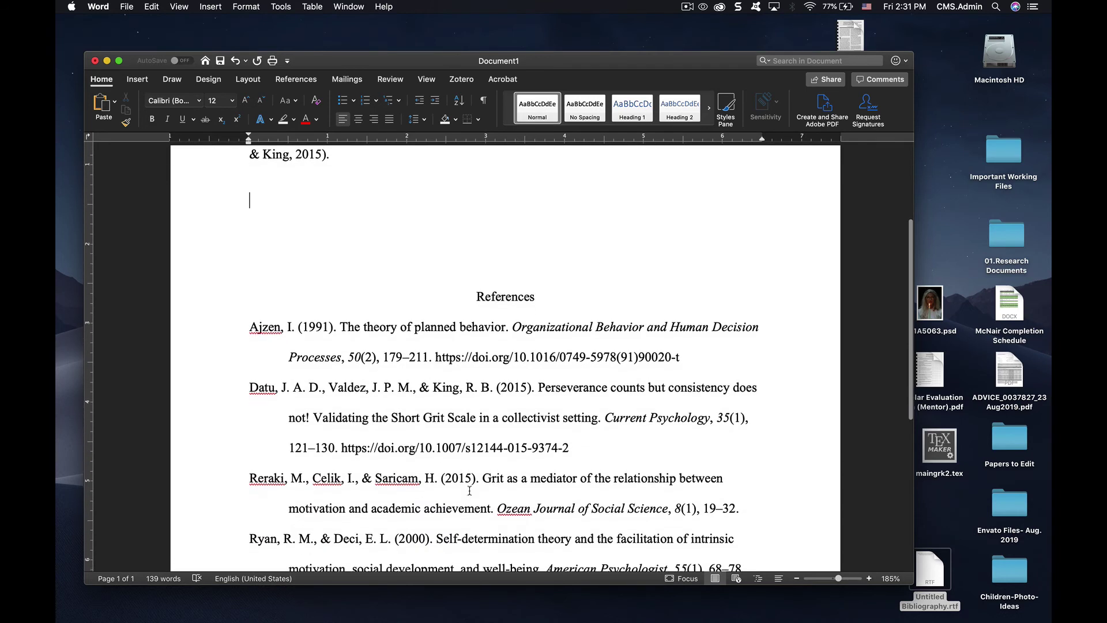
pyautogui.scroll(-6, 469, 490)
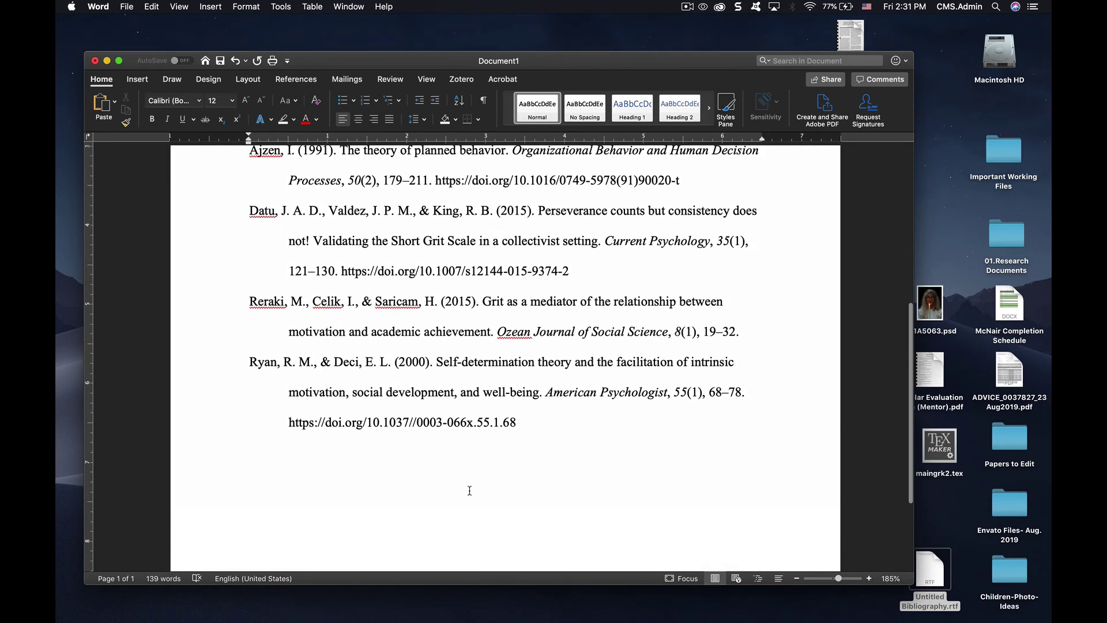
pyautogui.scroll(4, 469, 490)
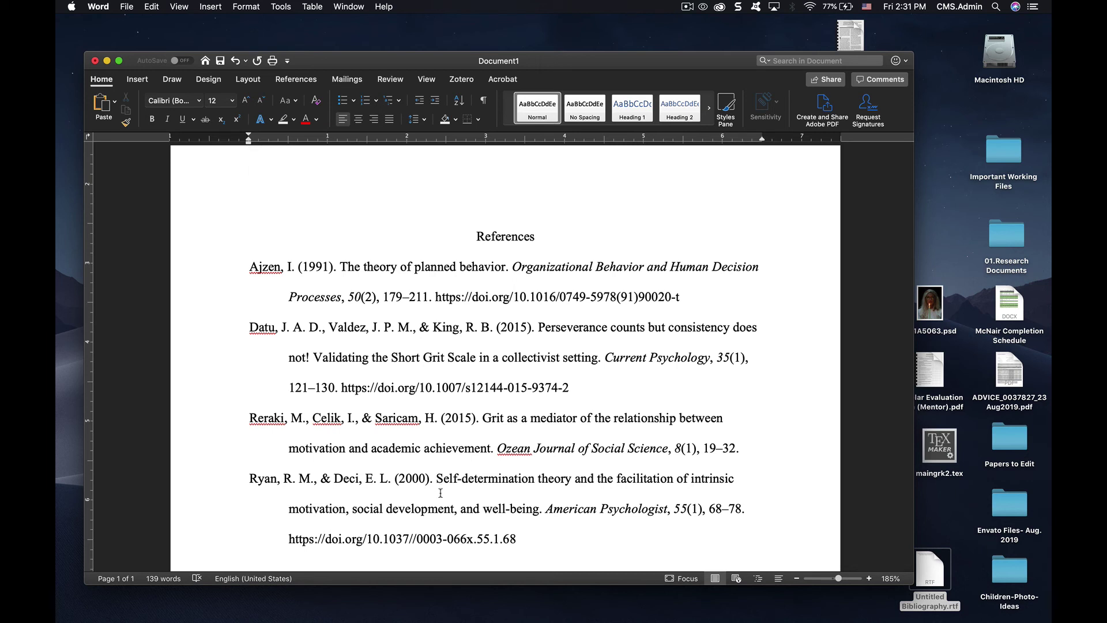
pyautogui.scroll(8, 417, 443)
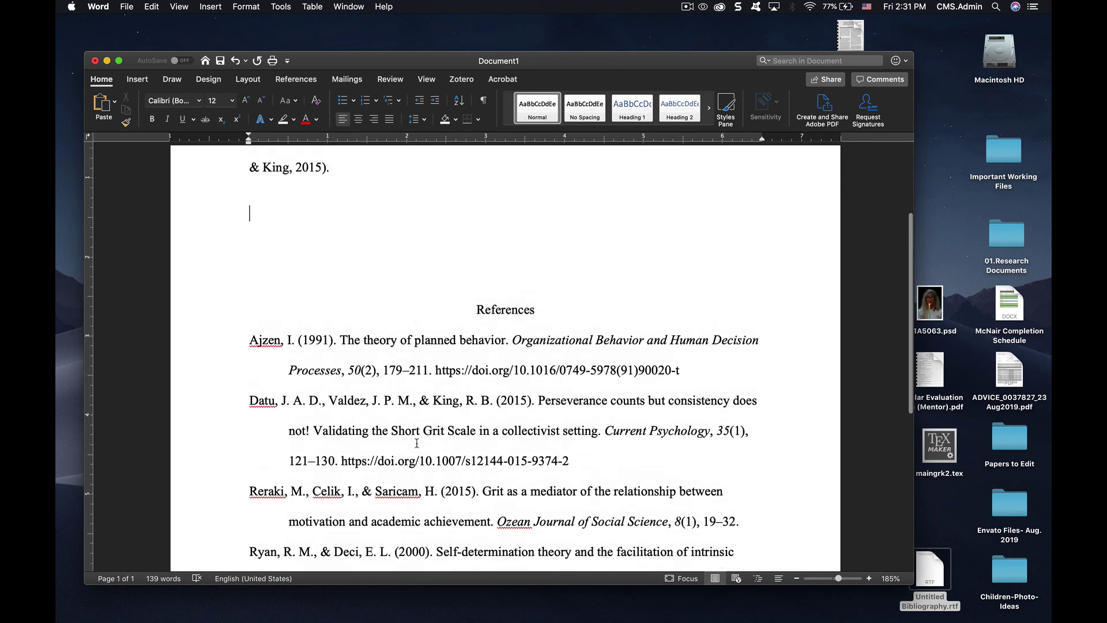